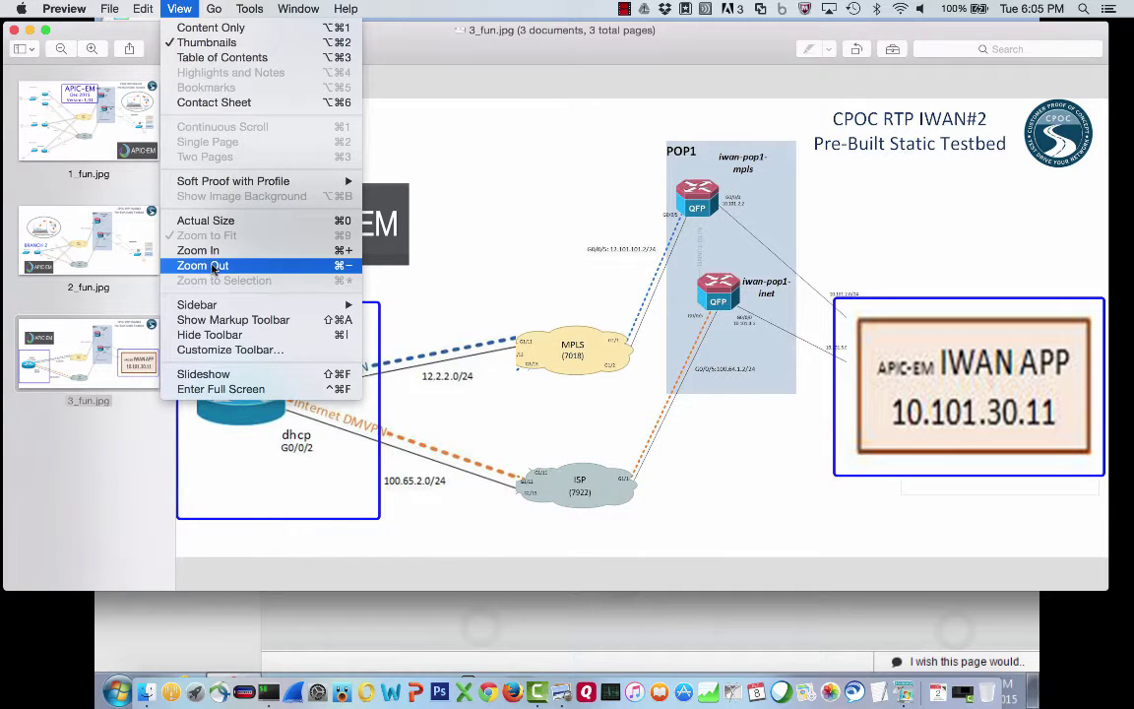
Show the IWAN testbed network diagram full screen in Preview
left_click(219, 389)
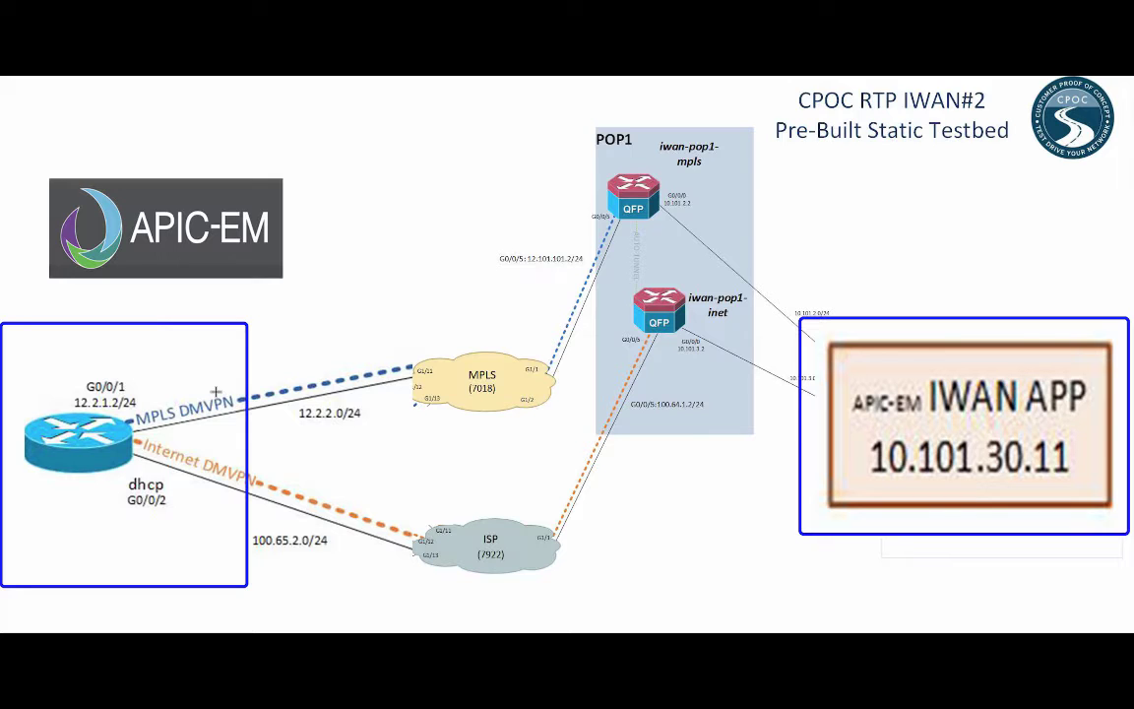
Advance the slideshow to the slide listing the Branch 2 provisioning steps
key("Right")
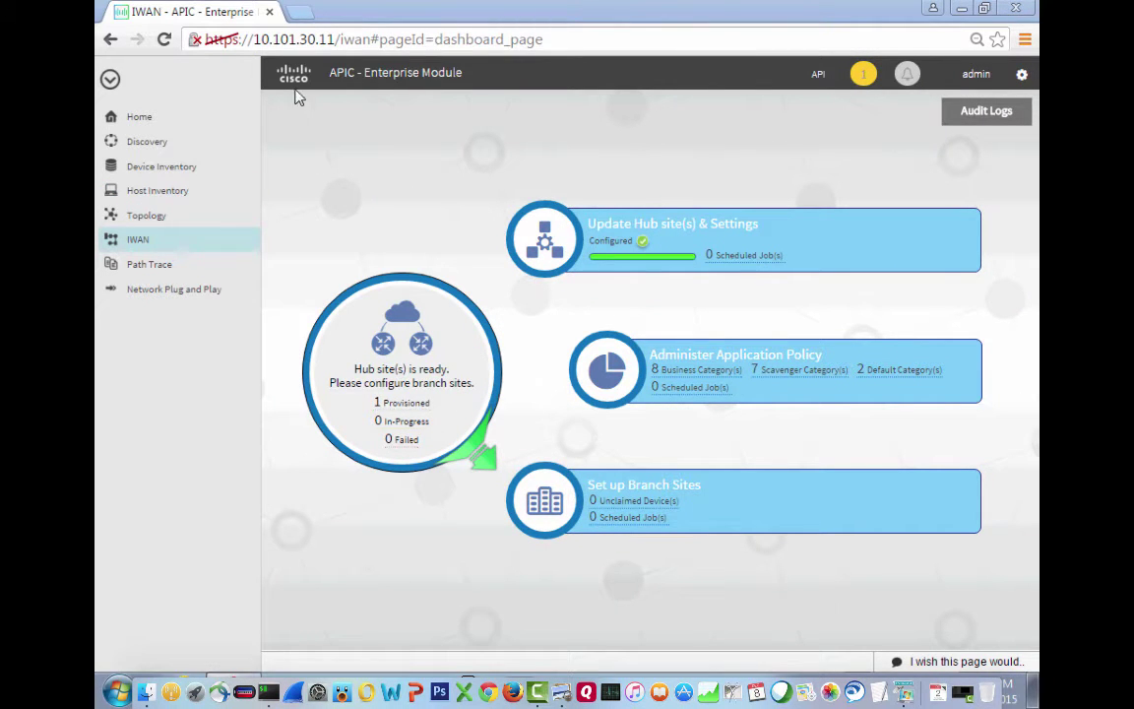
Go from APIC-EM Home into IWAN Set up Branch Sites; review Sites (1 provisioned) and empty Devices
left_click(139, 119)
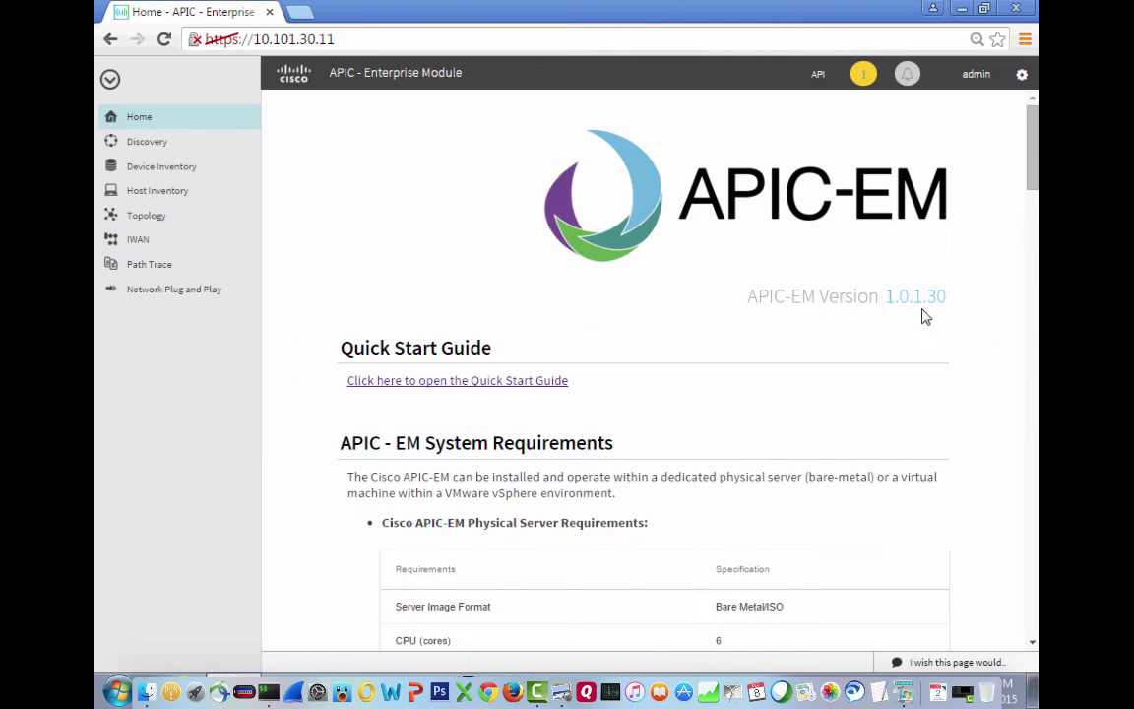
left_click(141, 242)
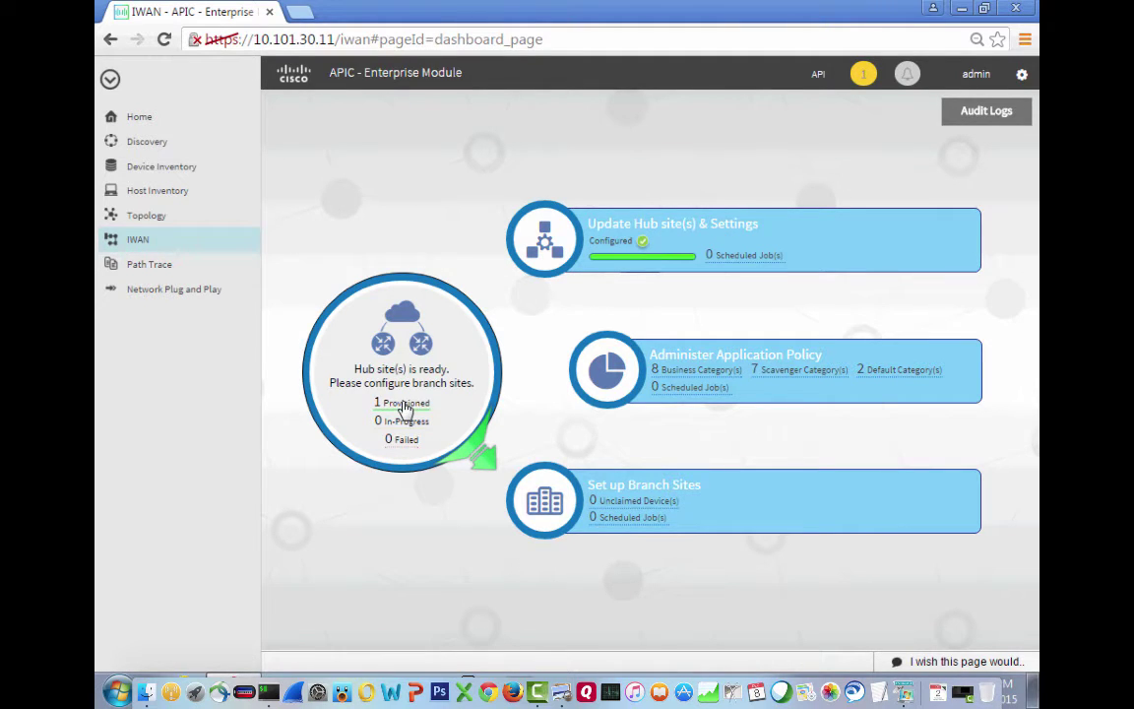
left_click(632, 499)
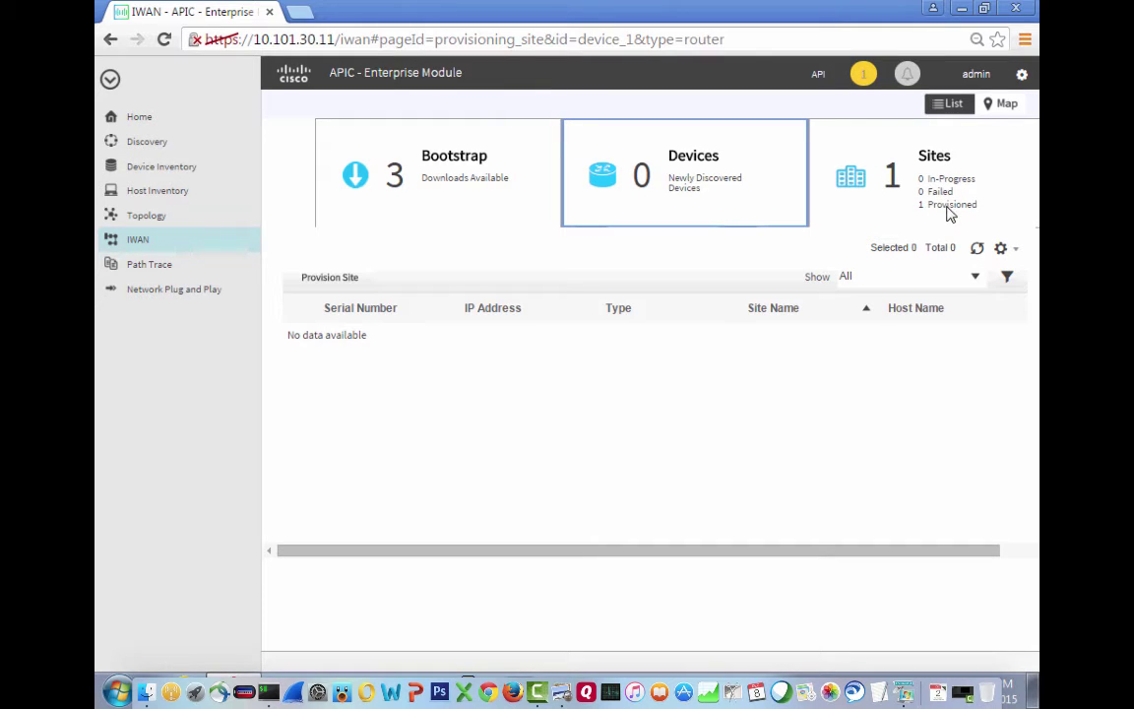
left_click(855, 181)
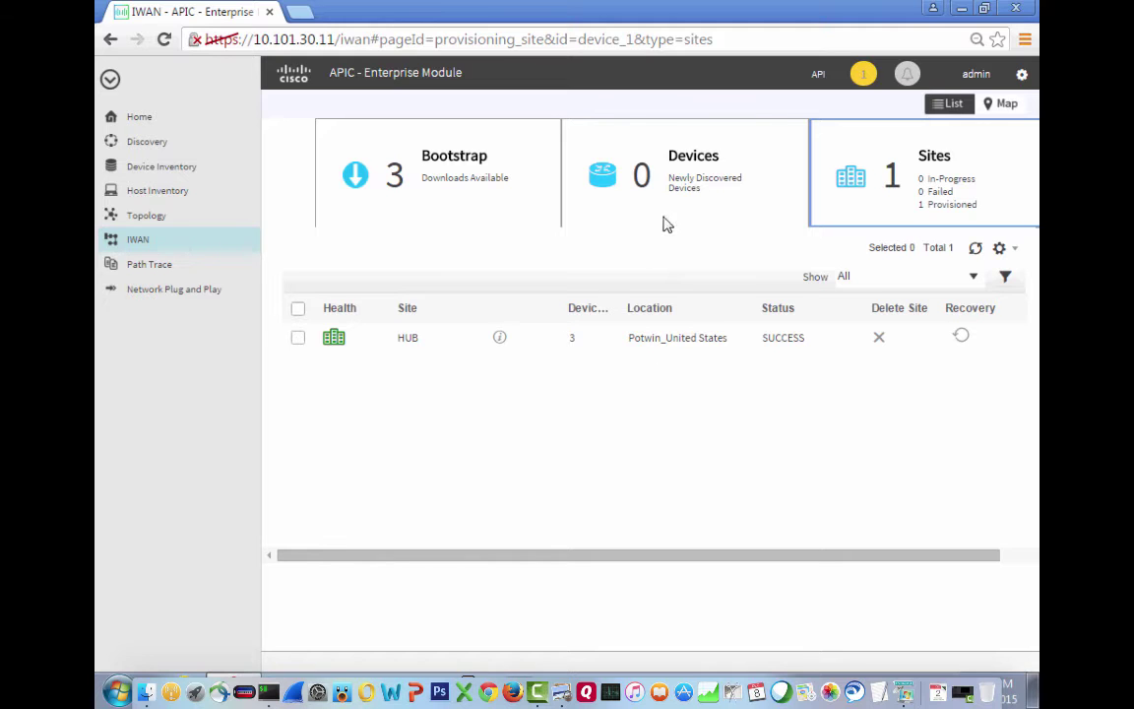
left_click(605, 184)
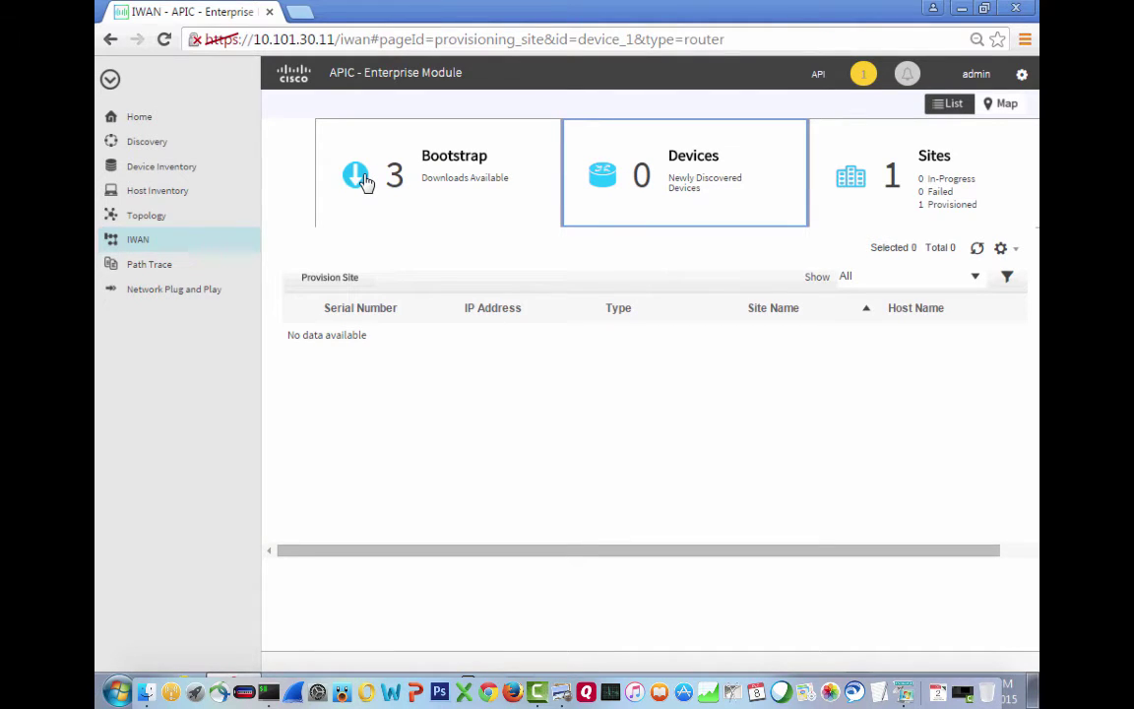
Download and keep the Ethernet (Public) bootstrap ciscortr.cfg (298 B), then minimize Chrome
left_click(363, 182)
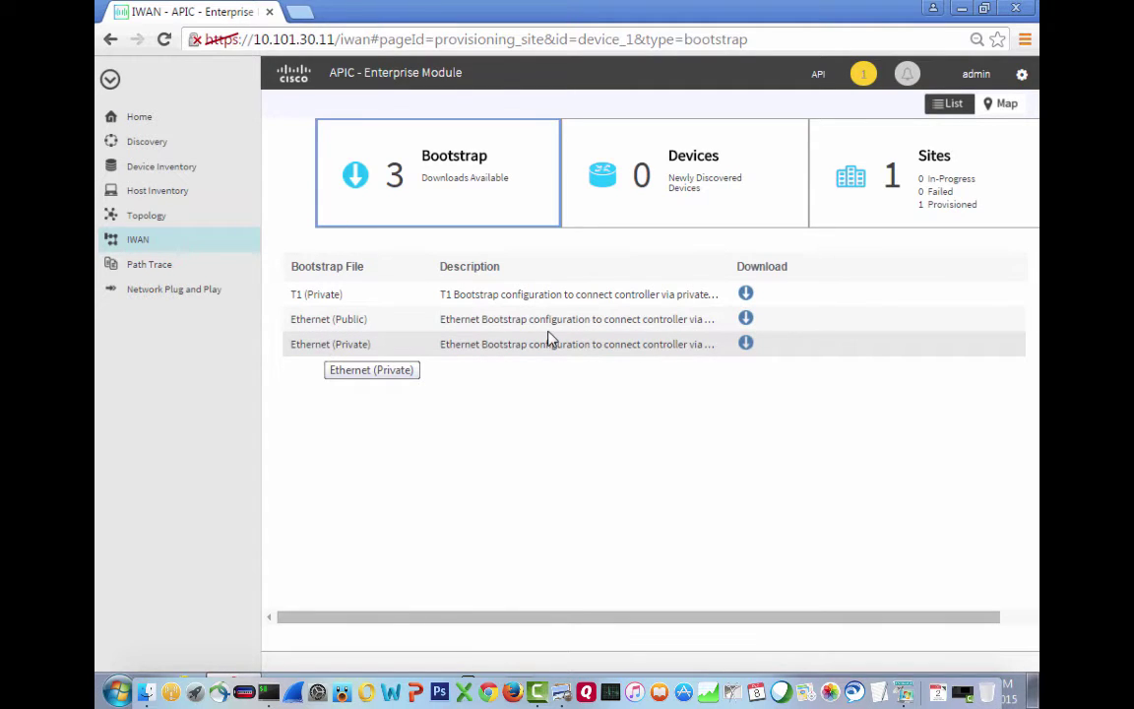
left_click(747, 320)
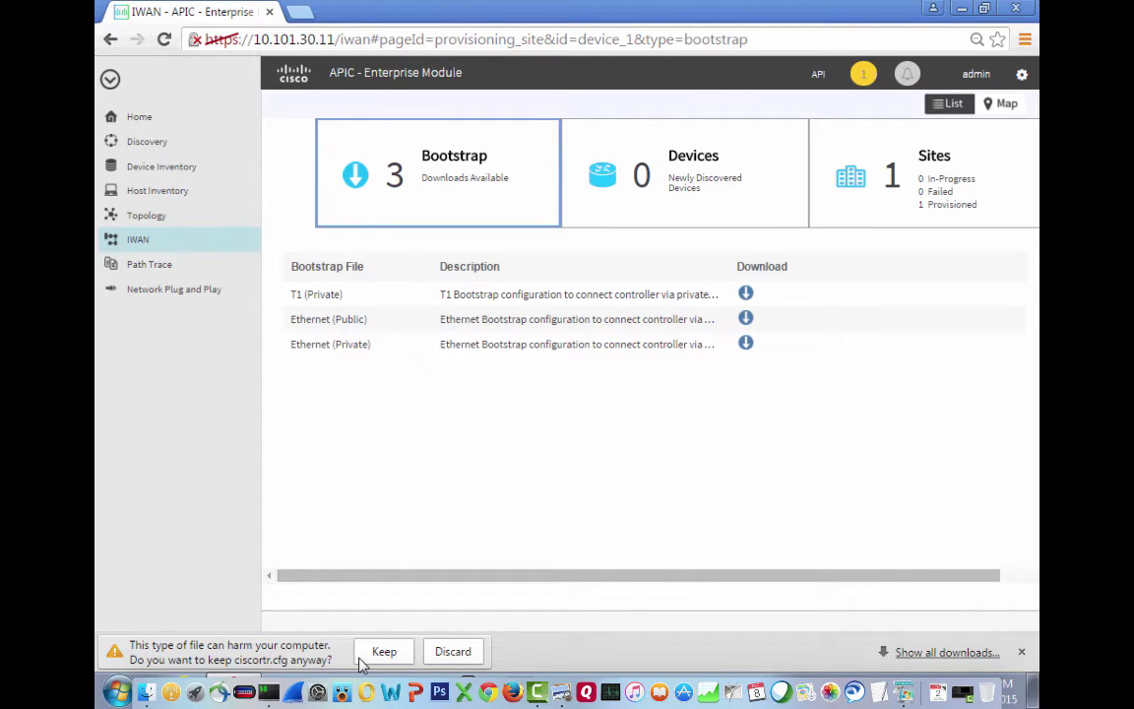
left_click(390, 653)
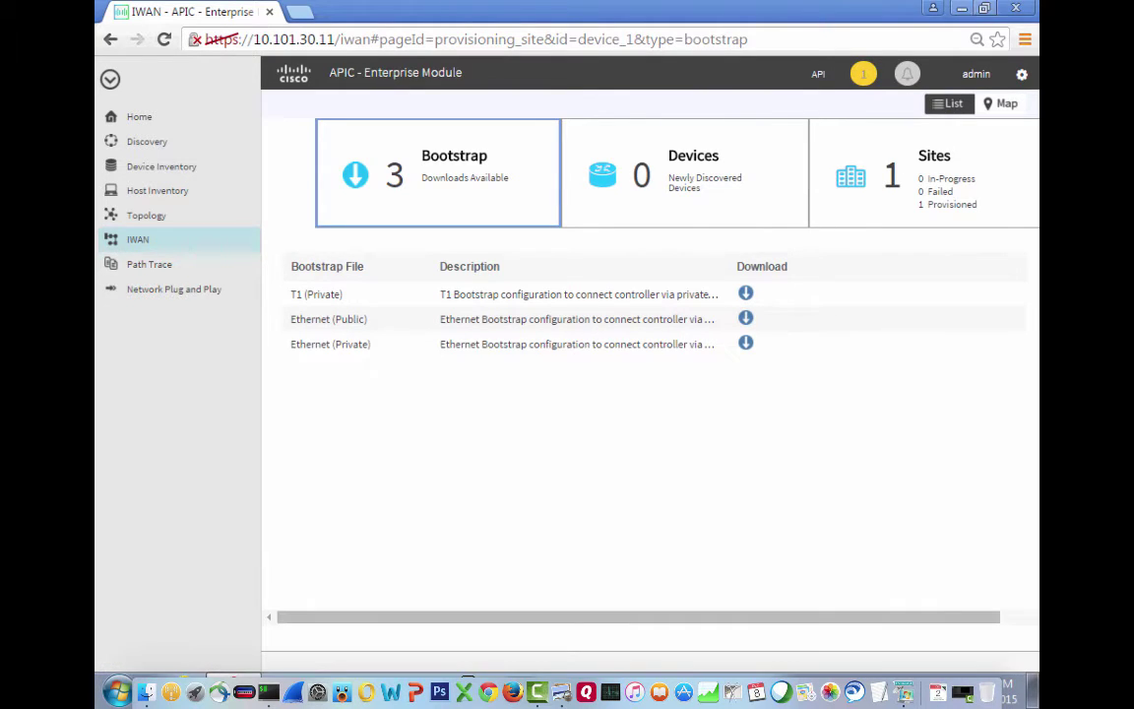
left_click(962, 10)
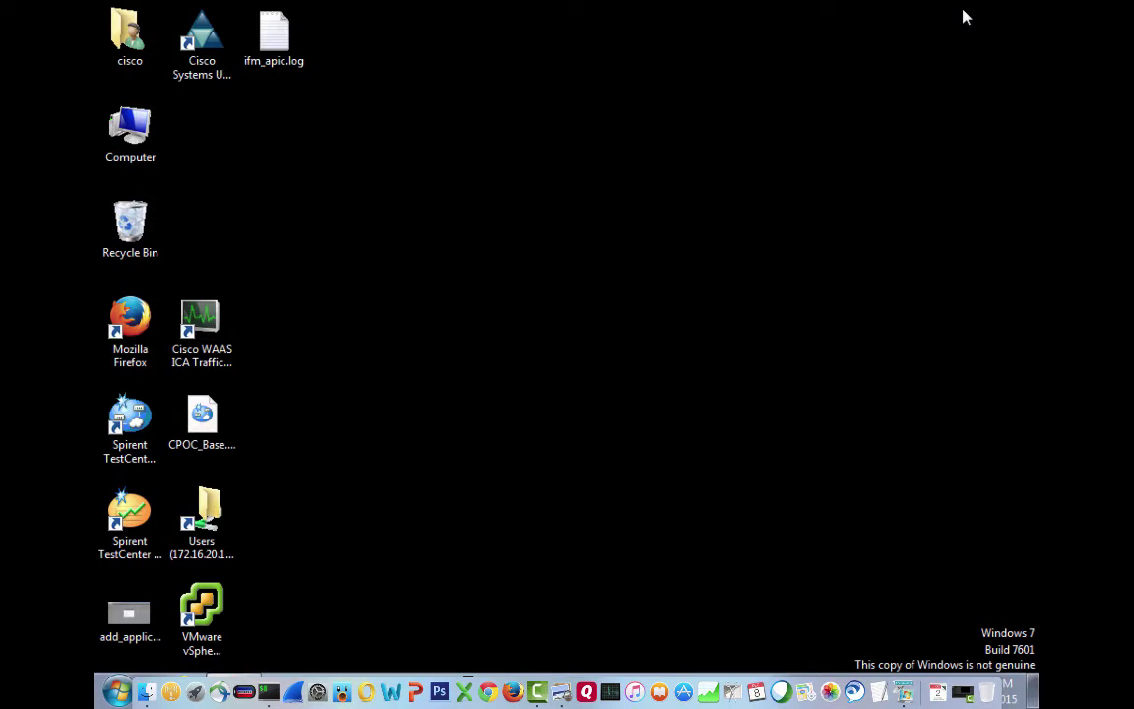
Browse Computer > Downloads and open ciscortr.cfg with WordPad
double_click(154, 151)
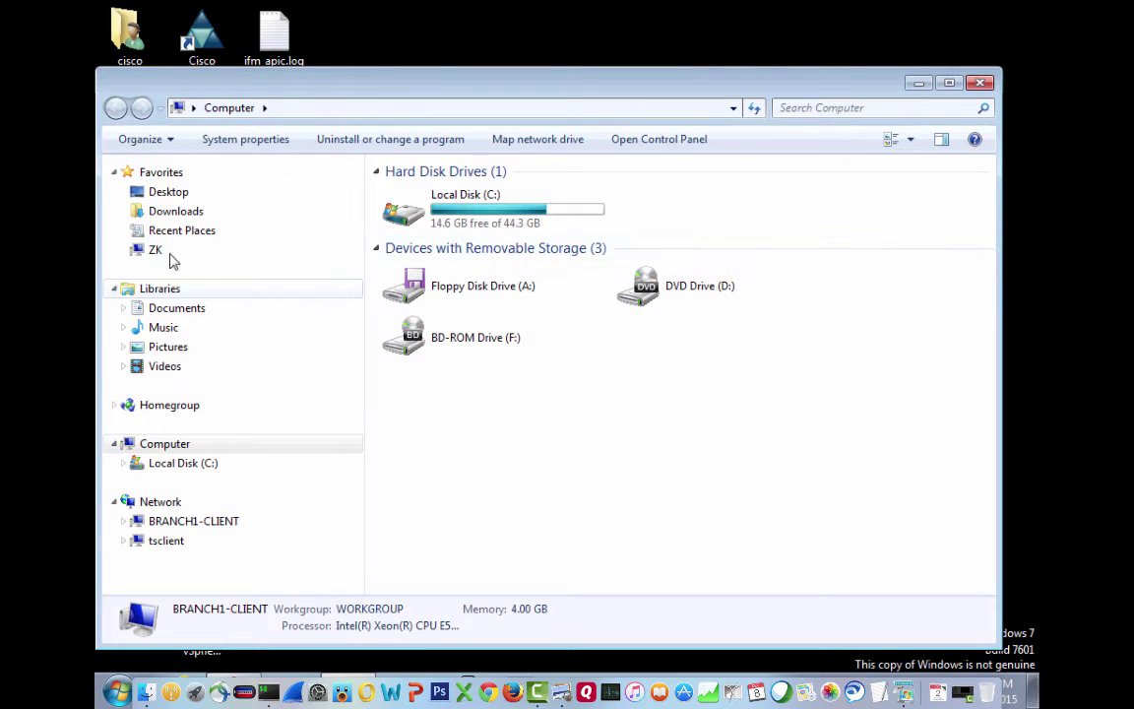
left_click(163, 210)
left_click(433, 201)
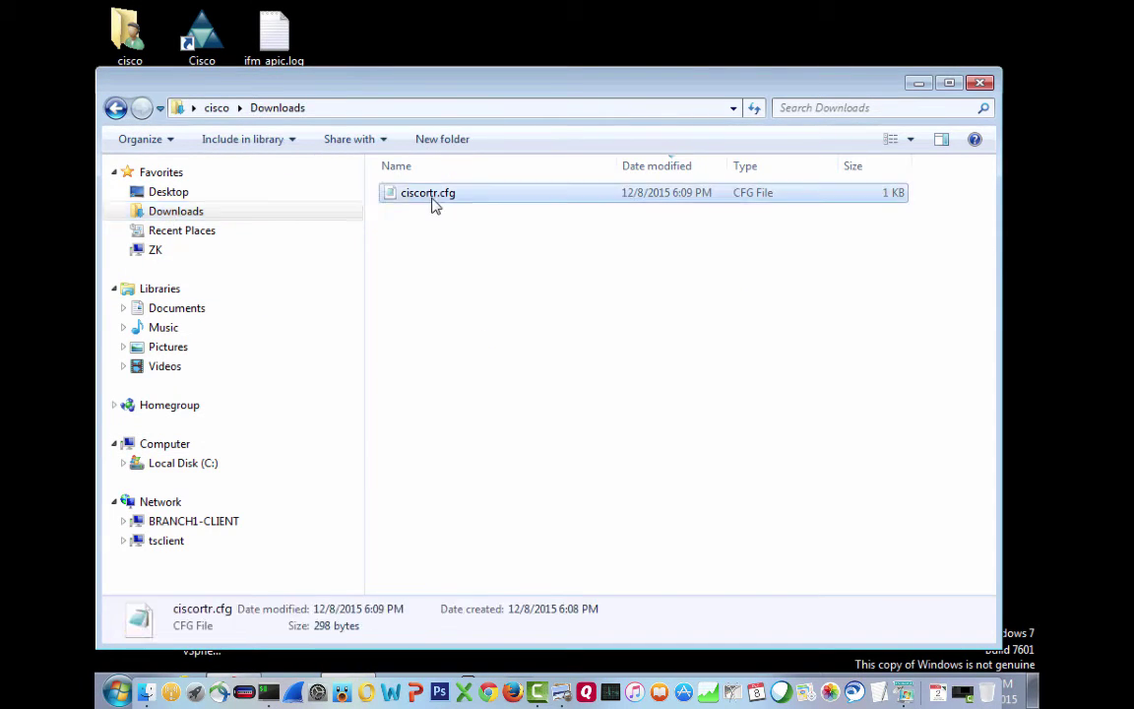
right_click(433, 203)
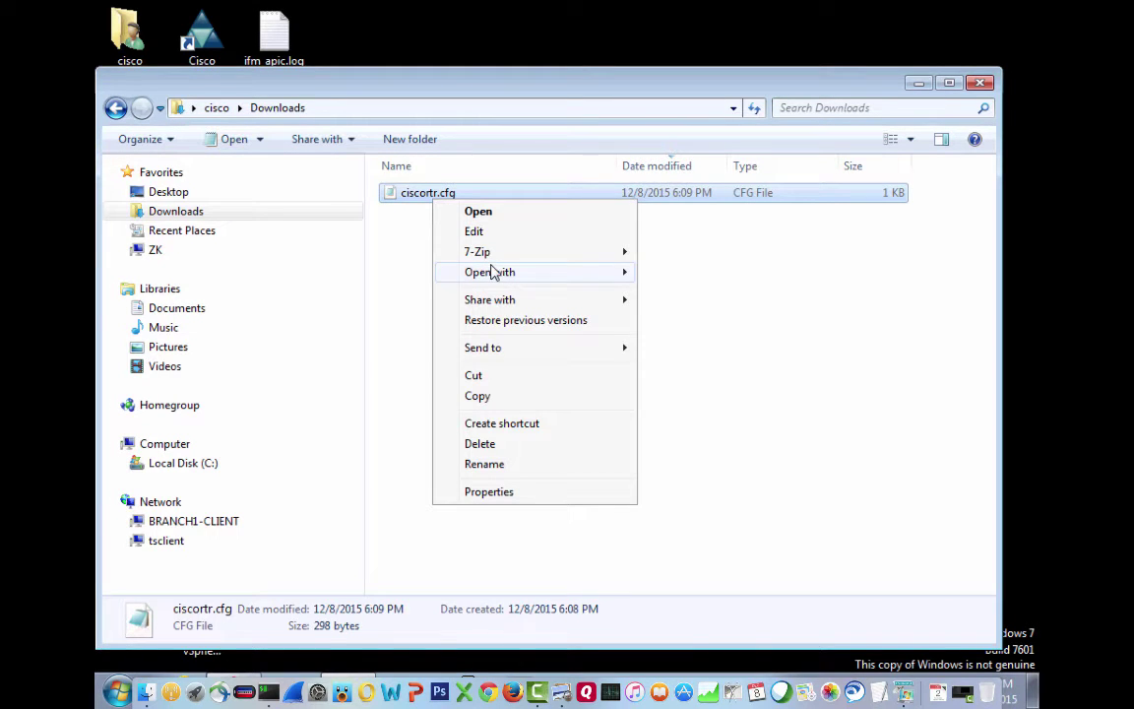
mouse_move(494, 272)
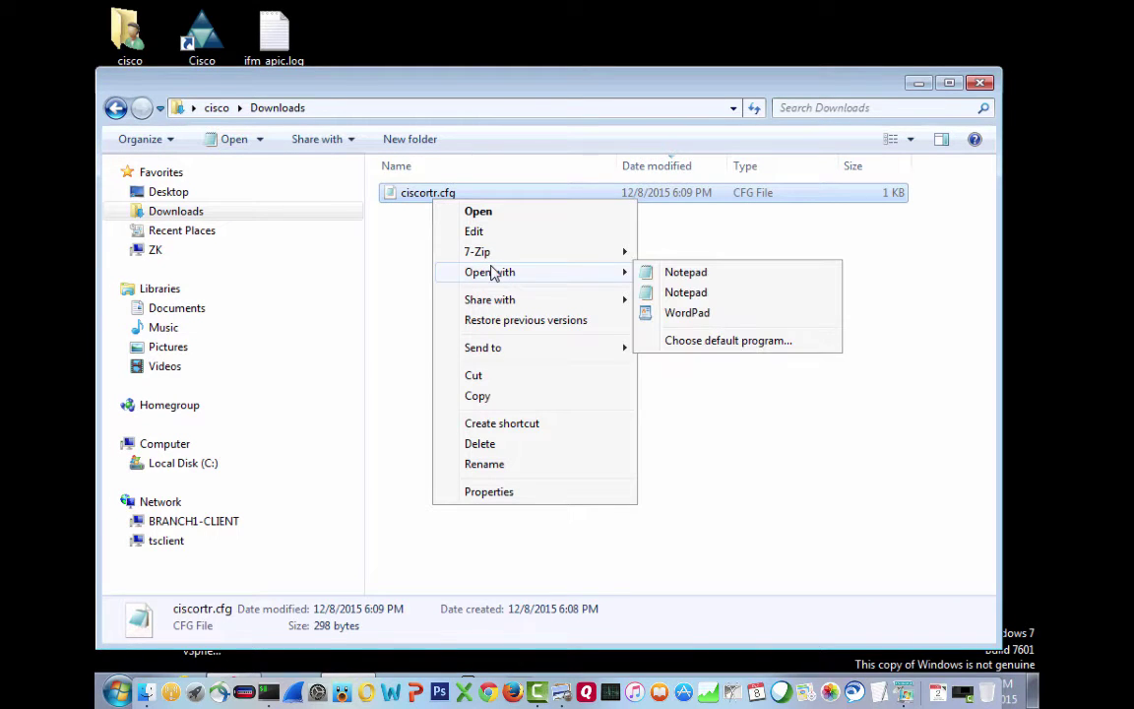
left_click(689, 313)
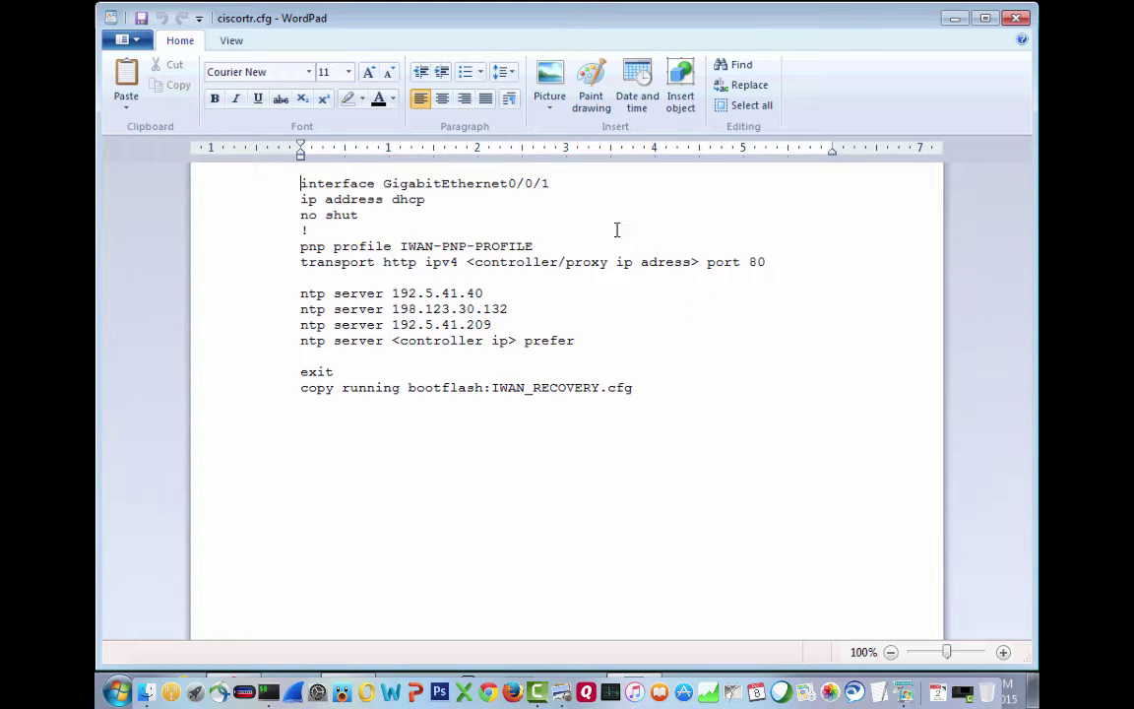
Change the bootstrap interface from GigabitEthernet0/0/1 to GigabitEthernet0/0/2
key("BackSpace")
type("2")
Replace the controller/proxy placeholder on the PnP transport line with 10.101.30.11
left_click_drag(701, 262, 479, 268)
key("Delete")
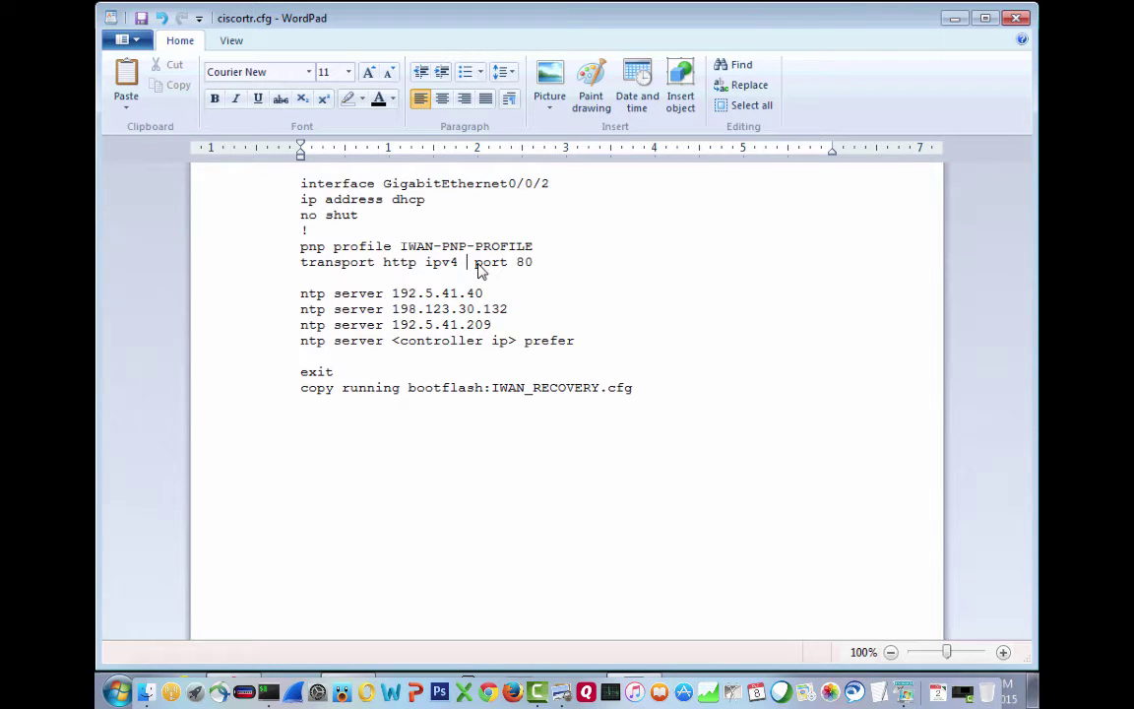
type("10.101.30")
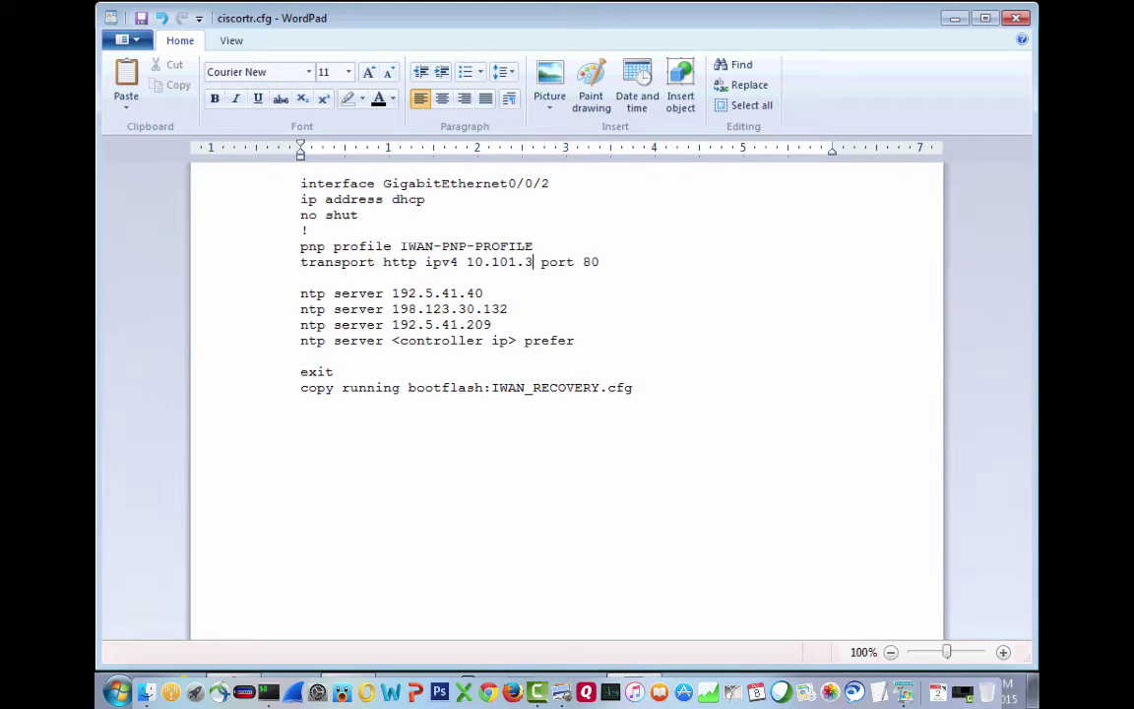
type(".11")
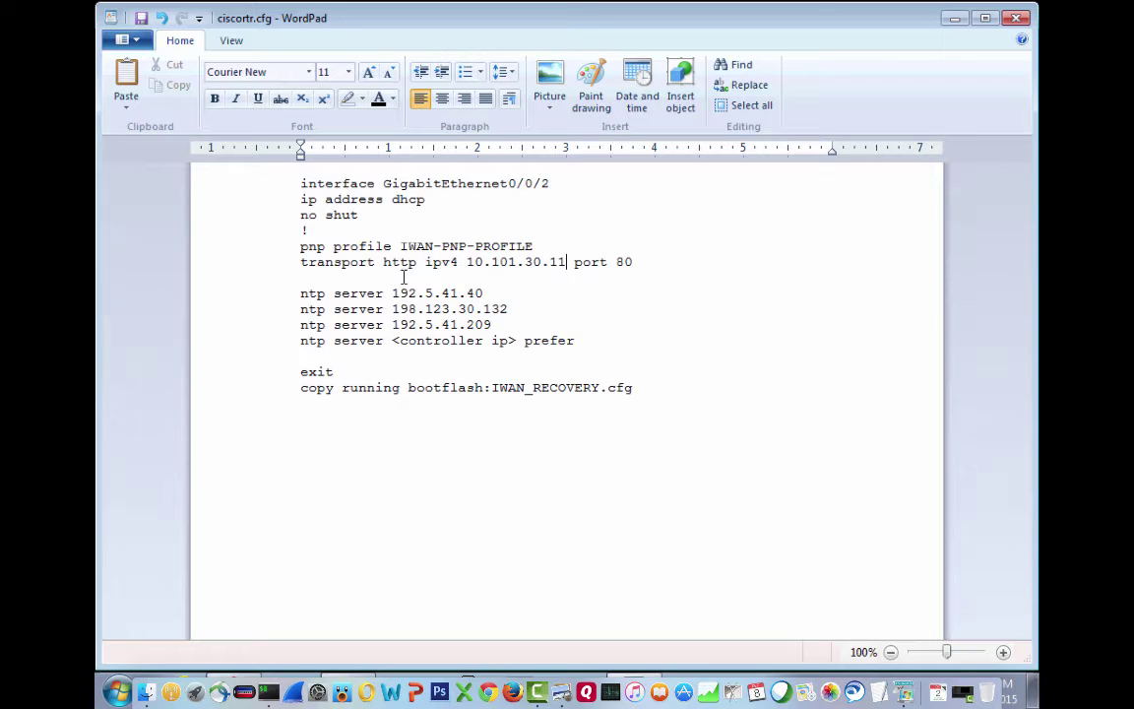
Delete the ntp server, exit and IWAN_RECOVERY.cfg copy lines from the config
left_click(302, 291)
left_click_drag(302, 293, 666, 430)
key("BackSpace")
key("BackSpace")
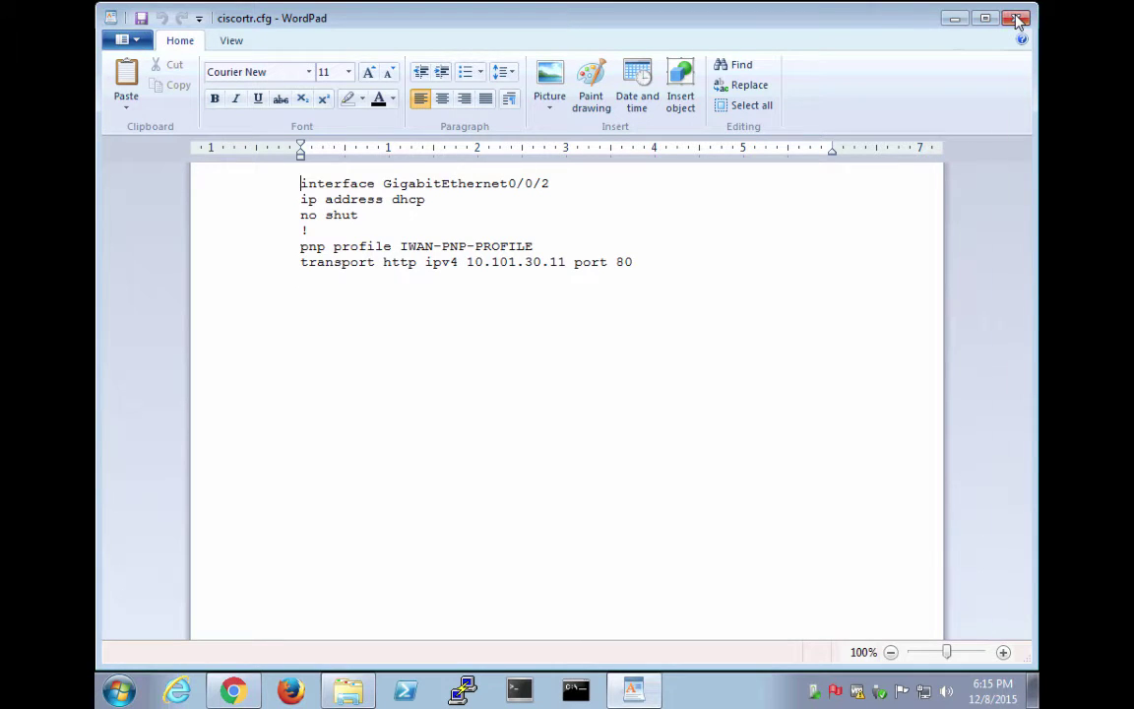
left_click(1017, 18)
key("super+Tab")
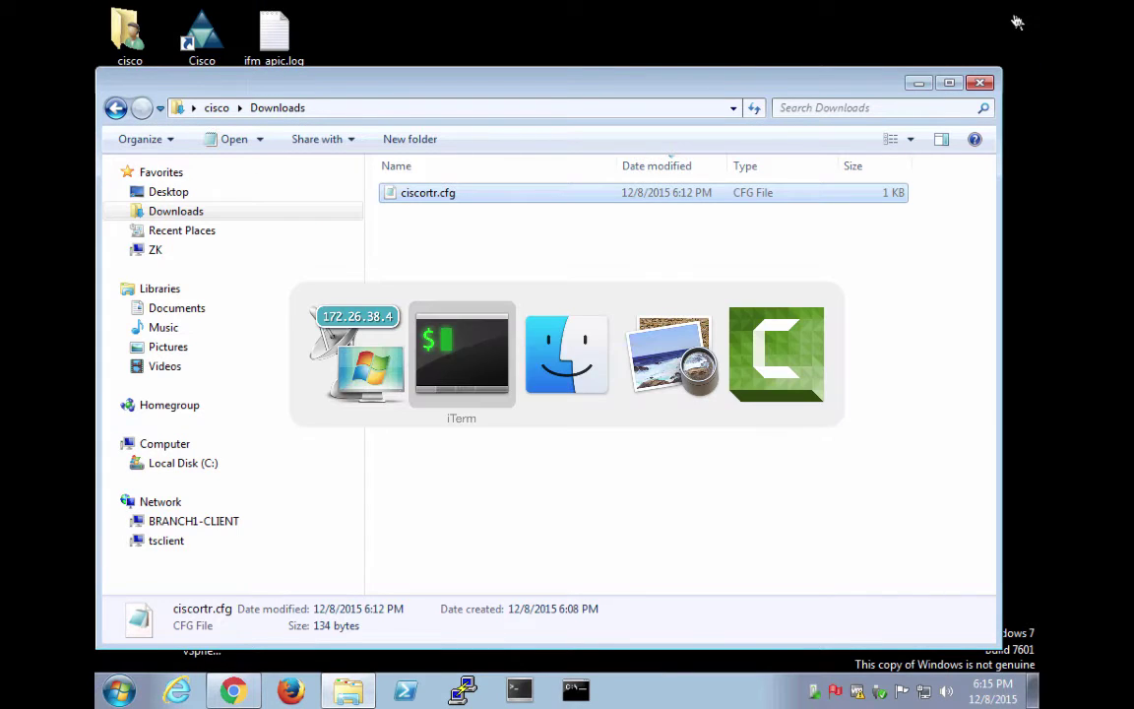
key("super+Tab")
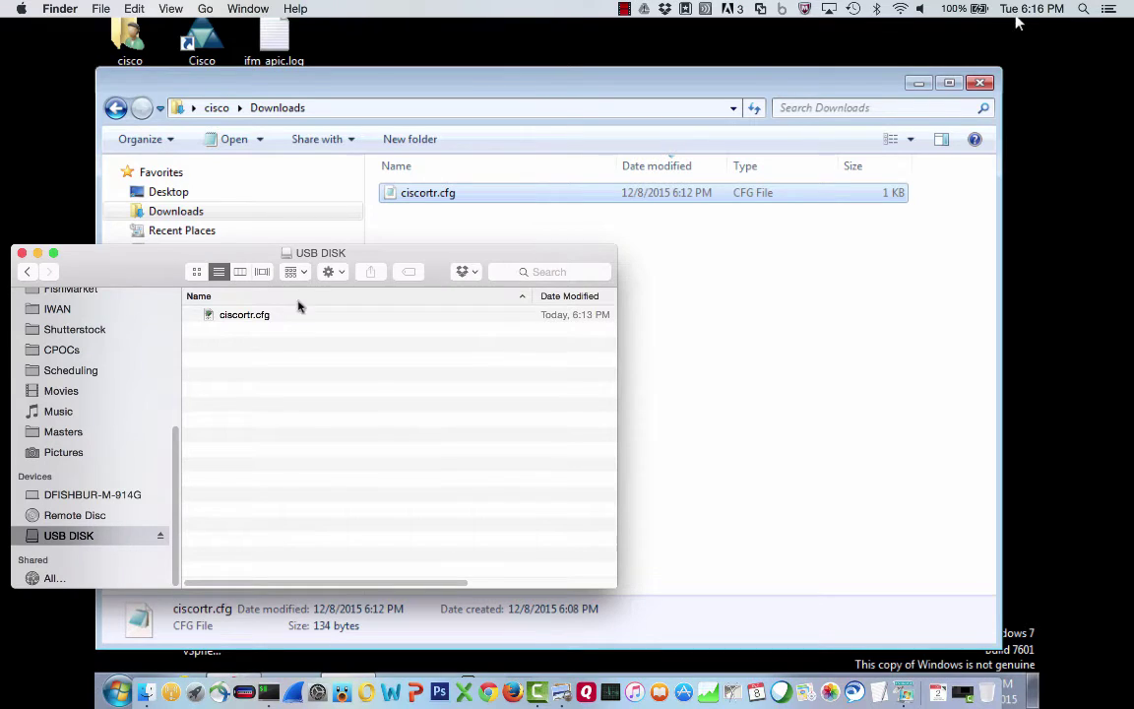
left_click(259, 315)
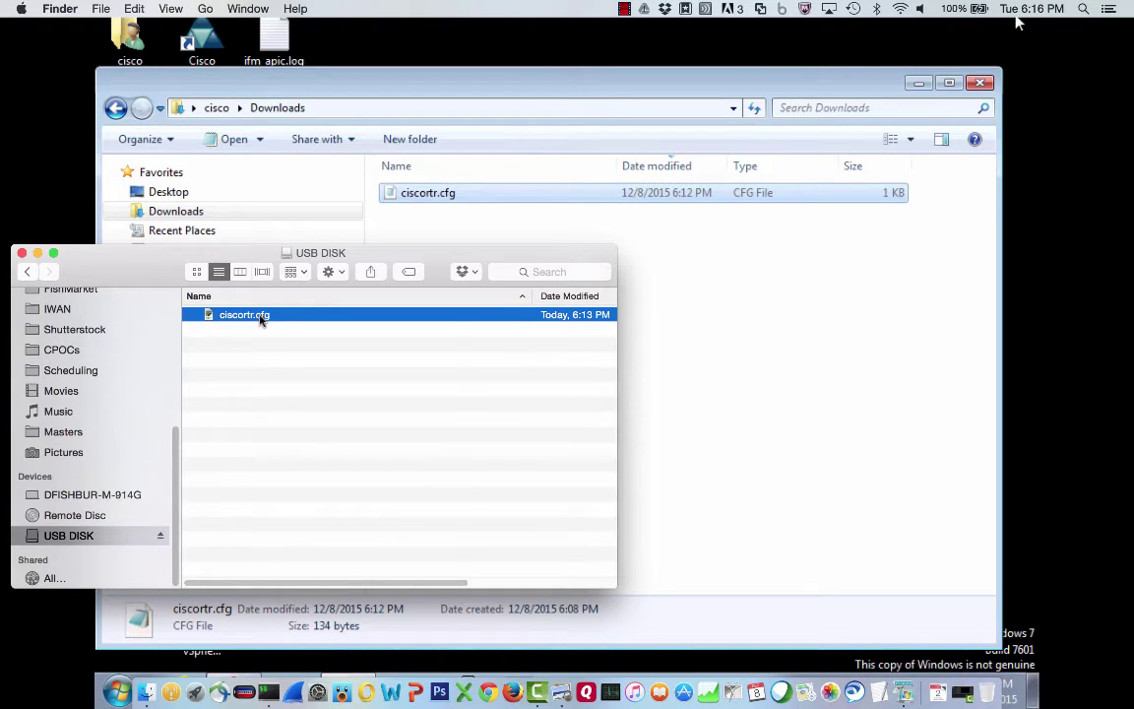
right_click(260, 317)
mouse_move(325, 337)
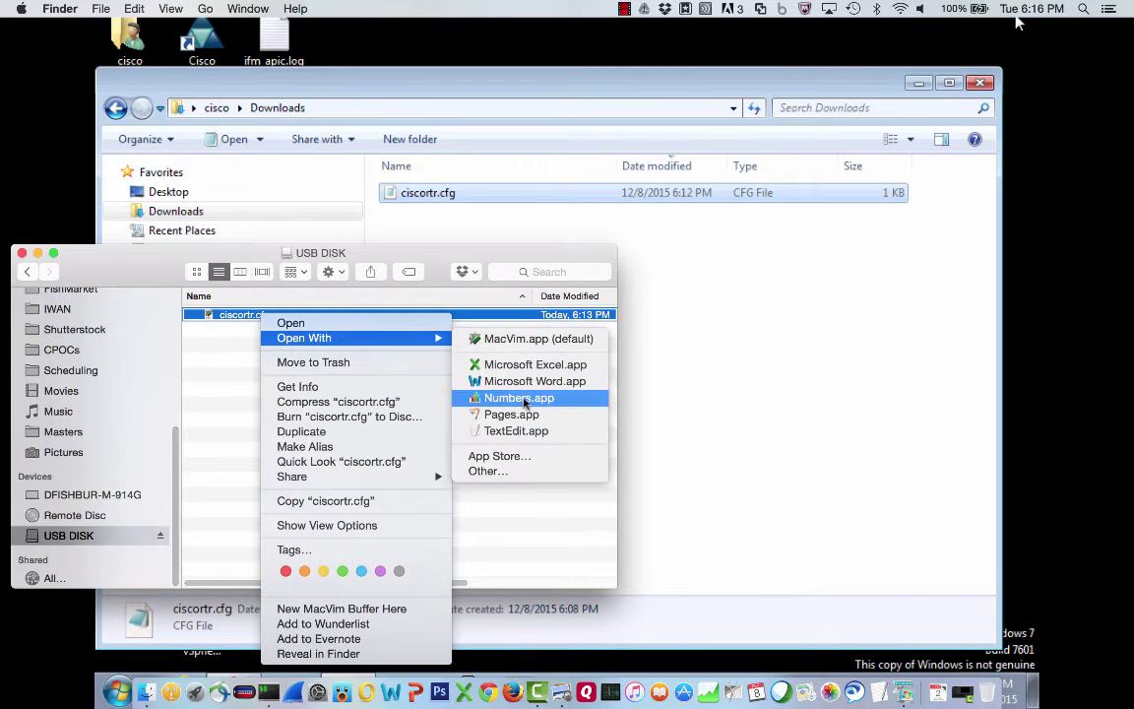
left_click(522, 432)
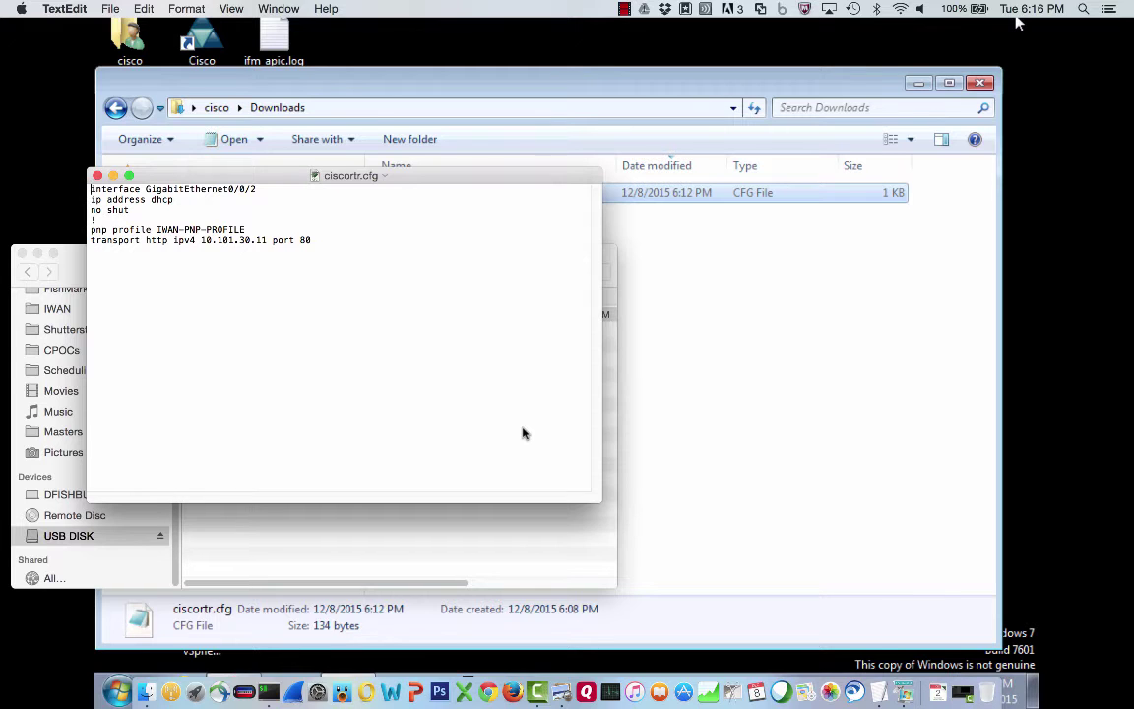
left_click(97, 176)
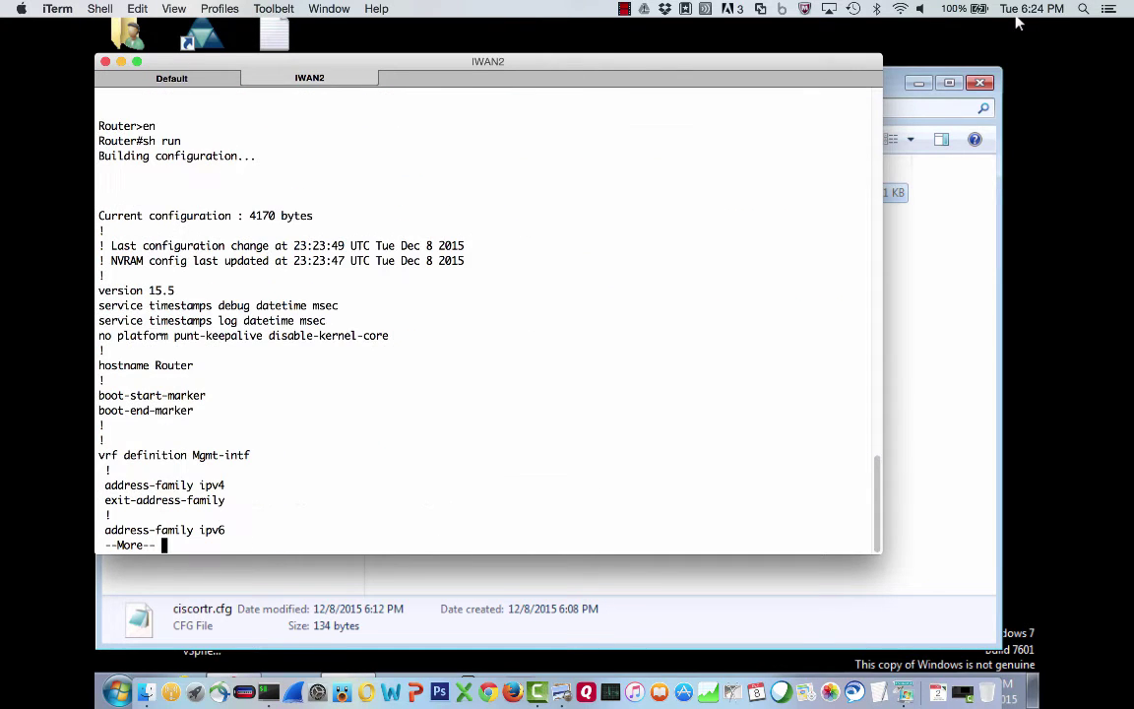
Page through the show running-config output past the interfaces and control-plane sections
key("space")
key("space")
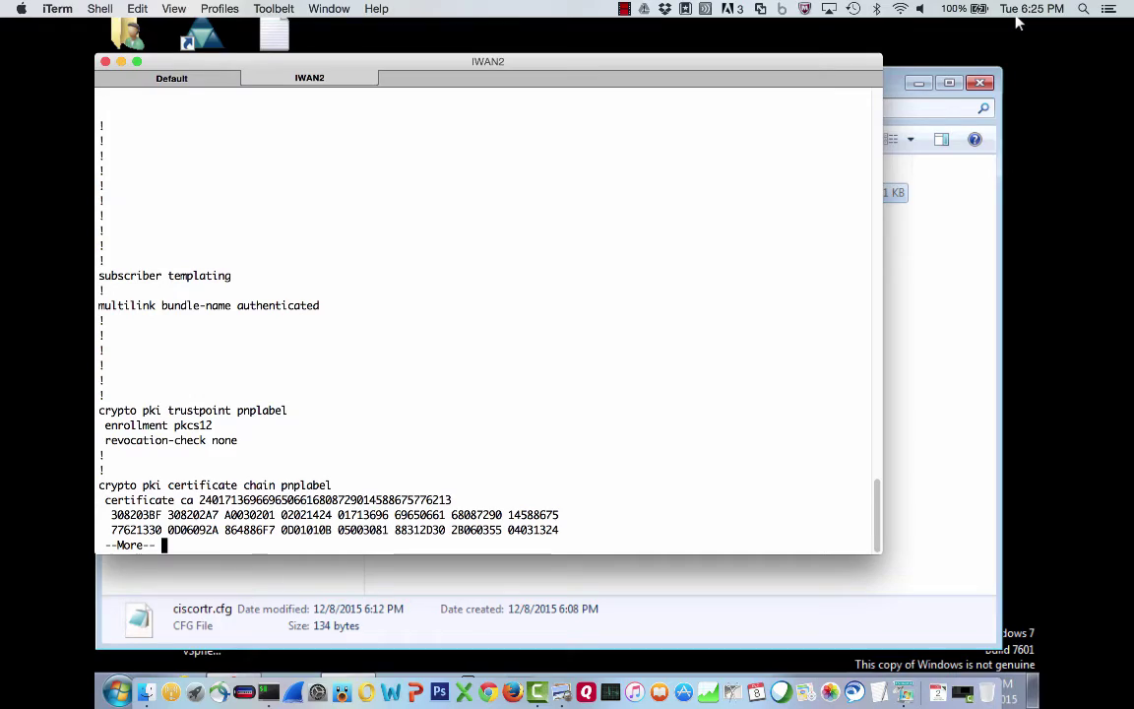
key("space")
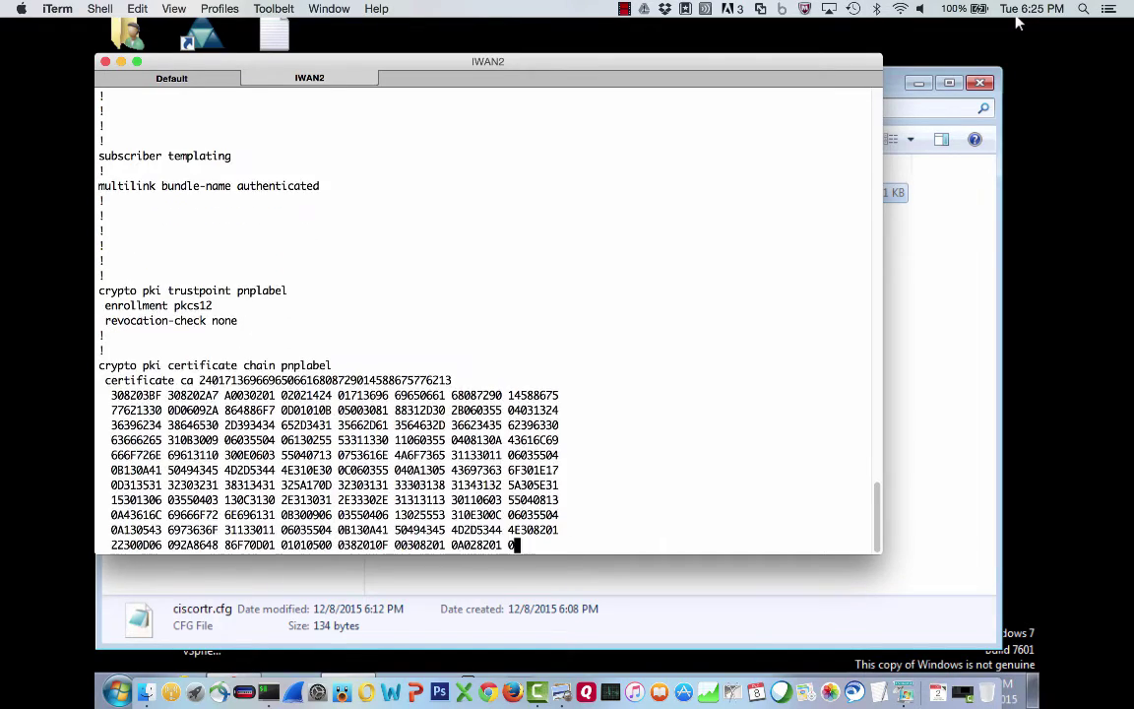
key("space")
key("space")
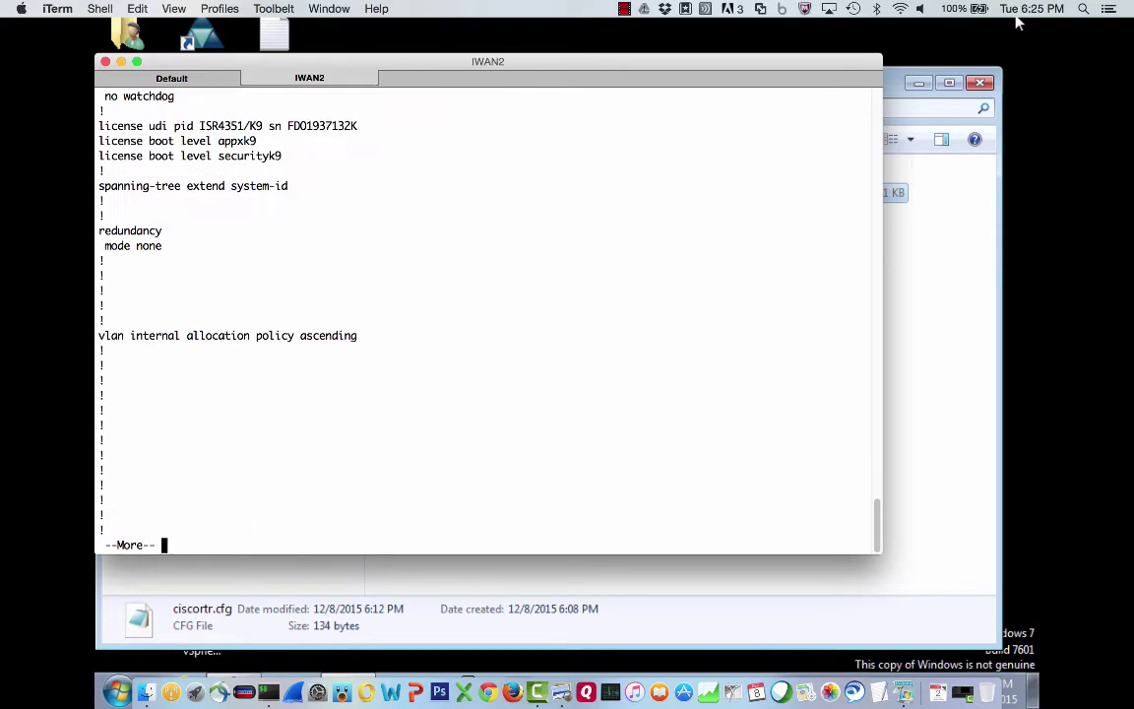
key("space")
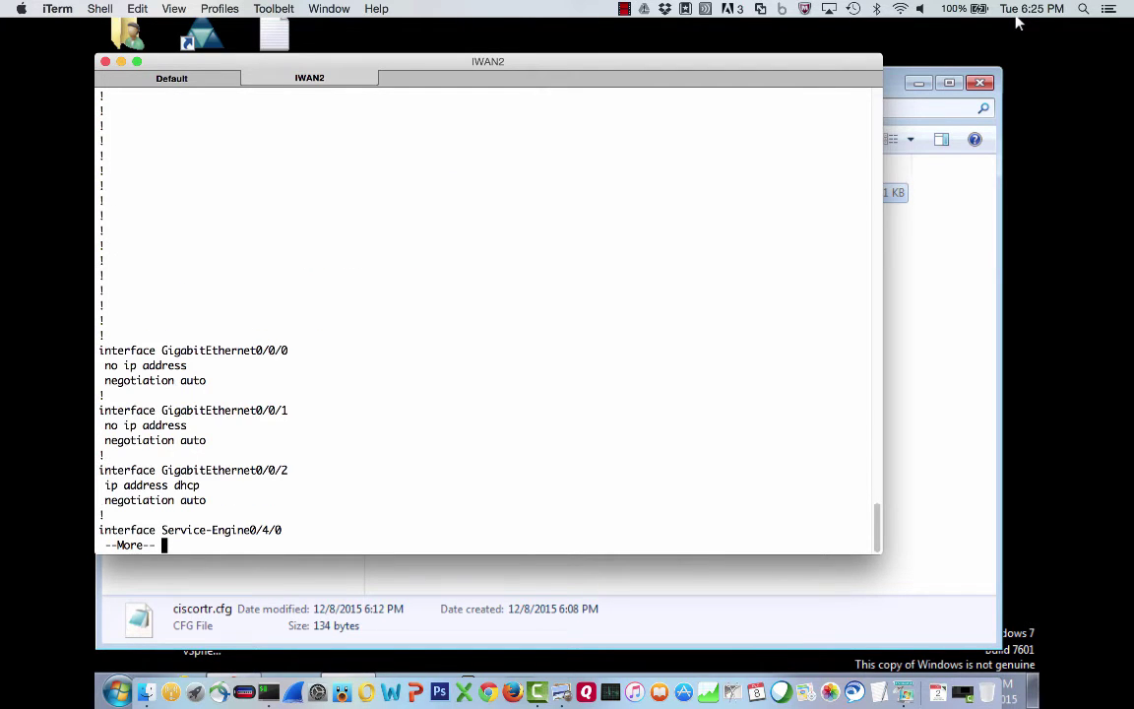
key("space")
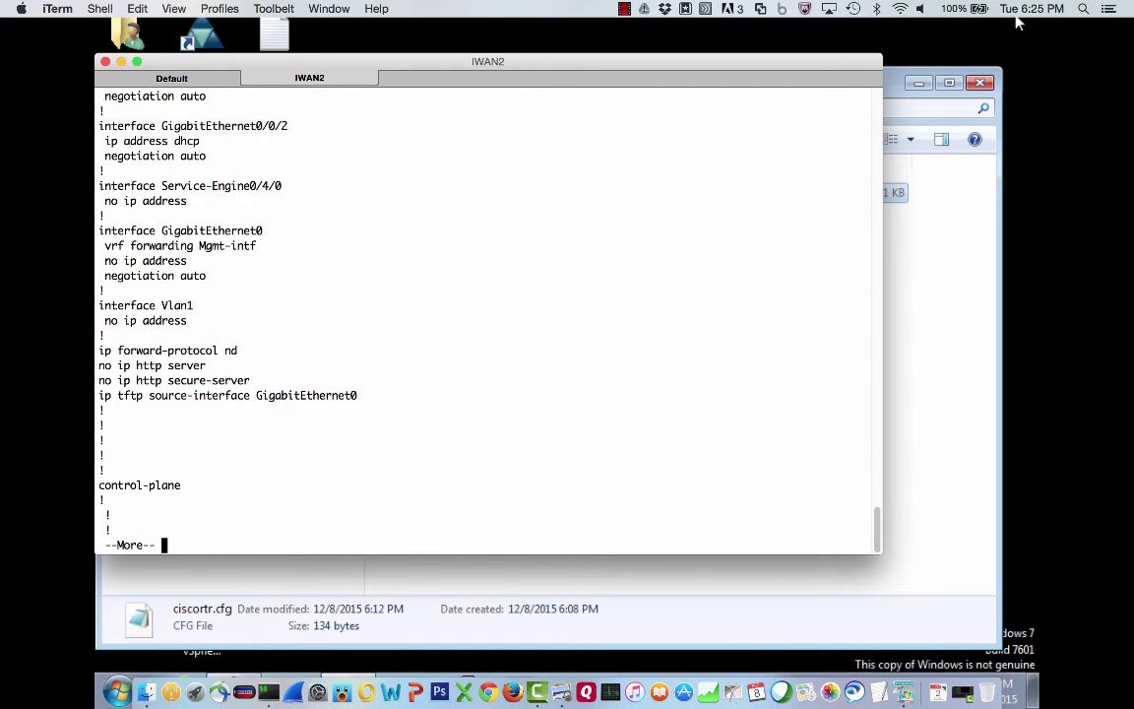
key("space")
key("space")
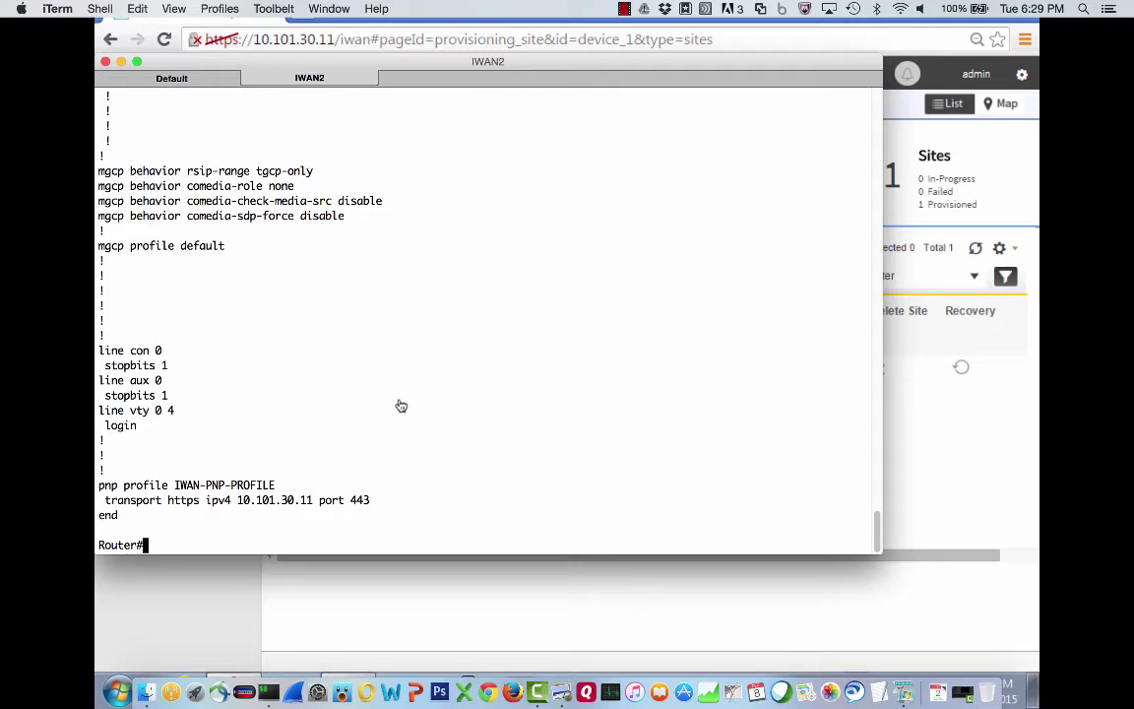
Back in IWAN, list new devices and select the ISR4351/K9 router at 100.65.2.11
key("super+Tab")
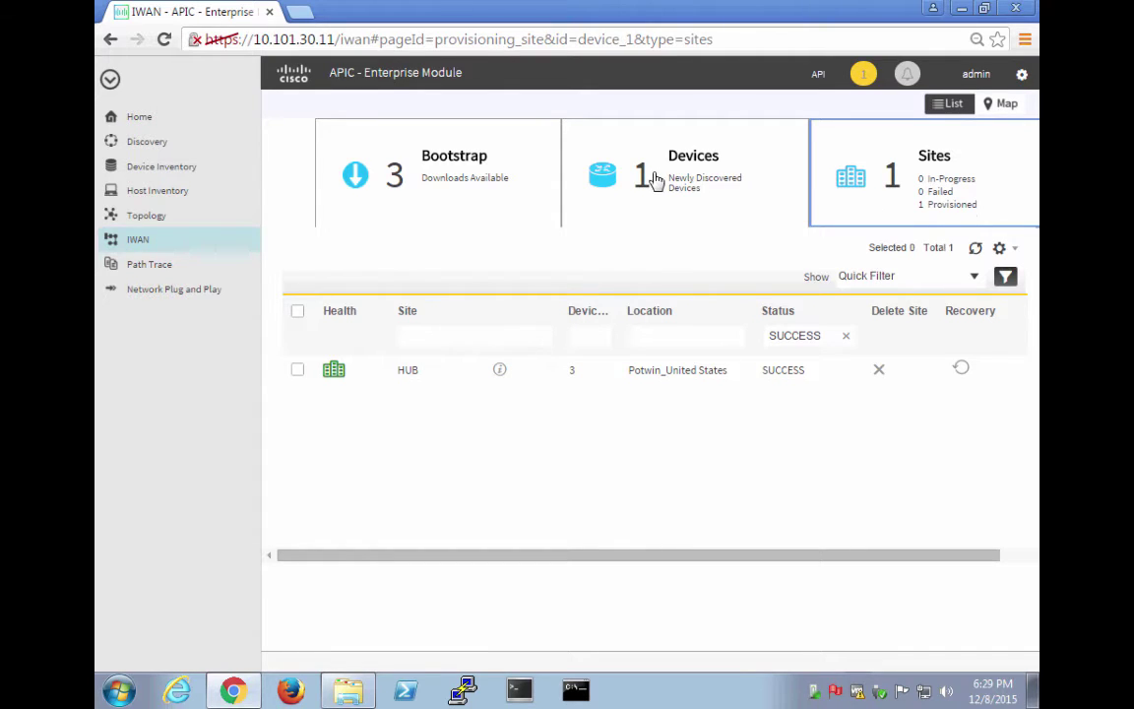
left_click(604, 184)
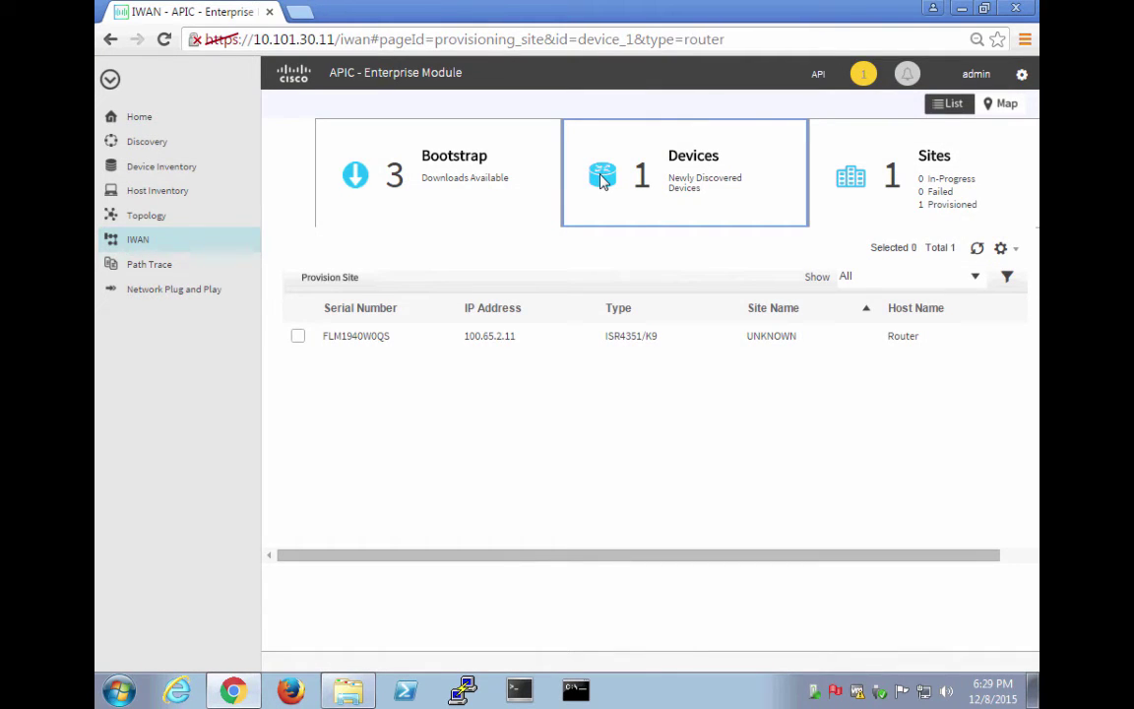
left_click(632, 336)
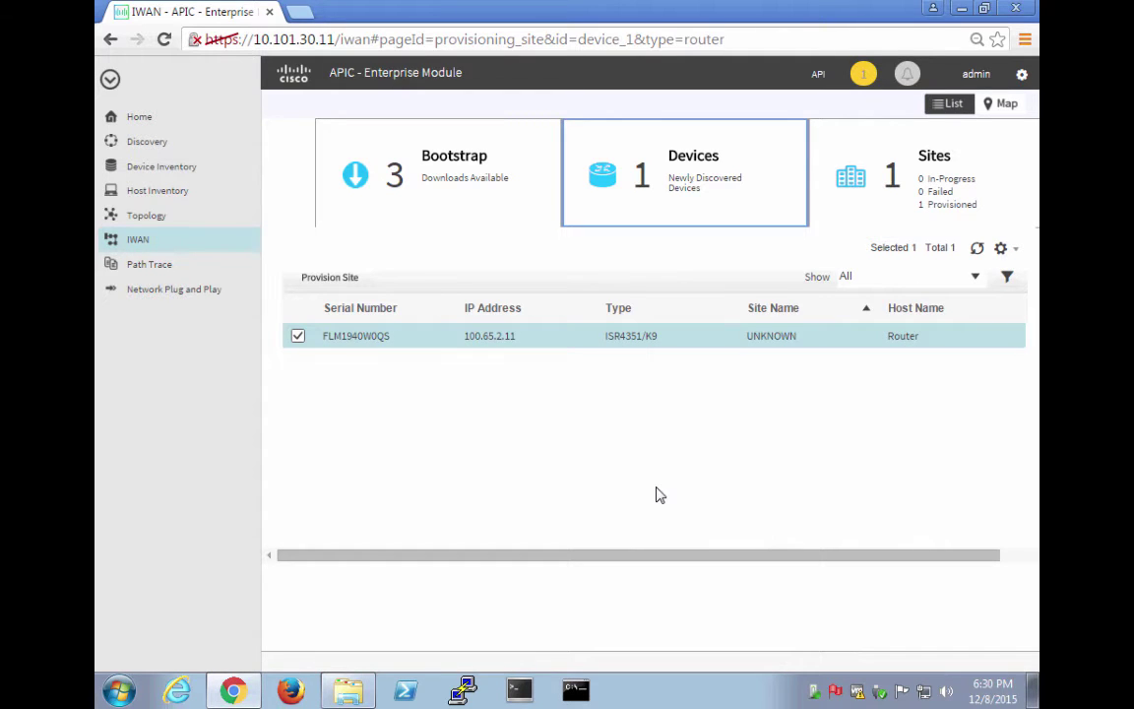
In iTerm, confirm serial FLM1940W0QS and 100.65.2.11 on Gi0/0/2, then return to IWAN
key("super+Tab")
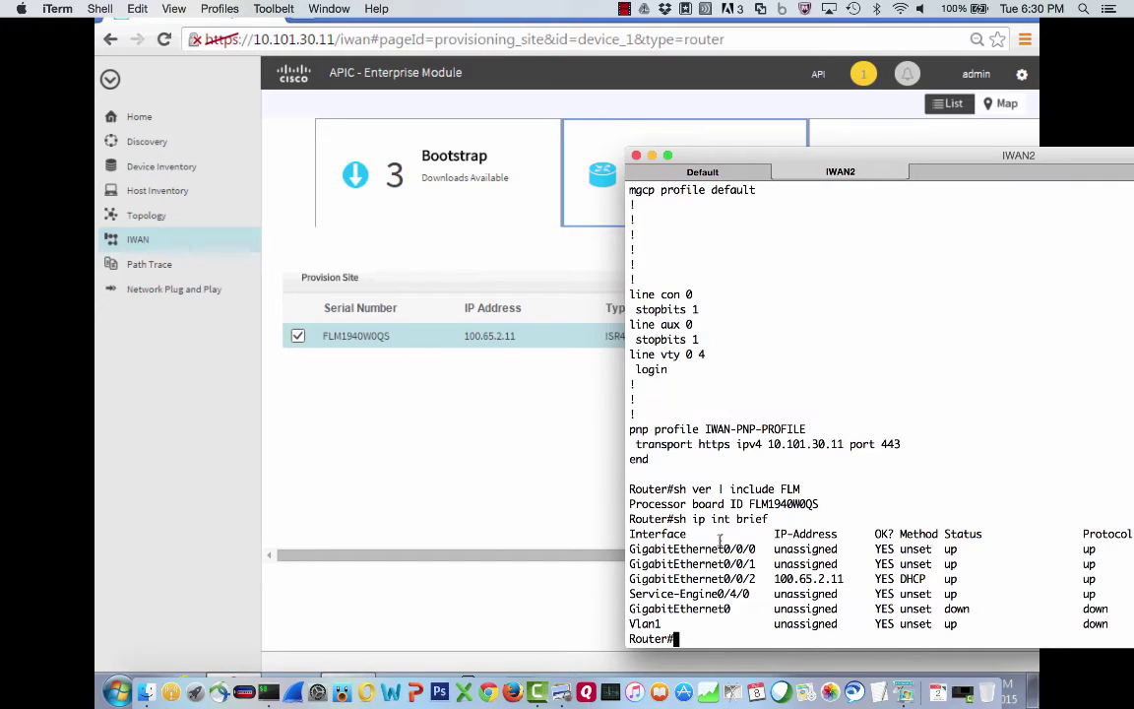
left_click_drag(676, 489, 802, 484)
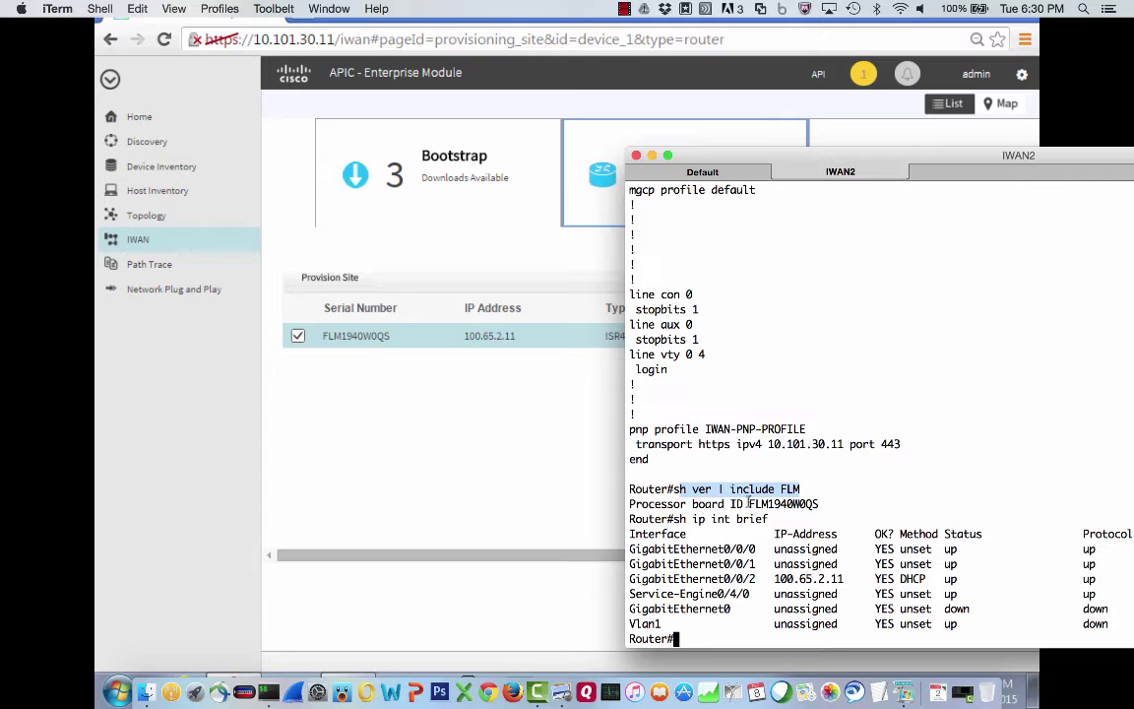
left_click_drag(749, 503, 827, 503)
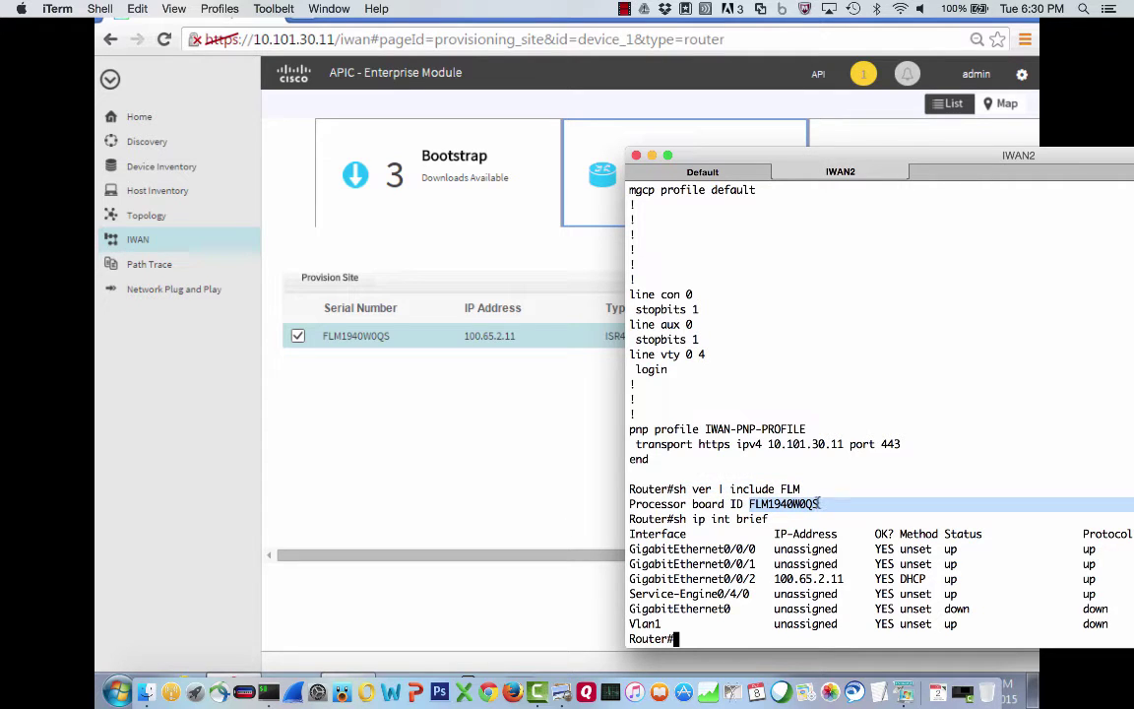
left_click_drag(774, 579, 853, 579)
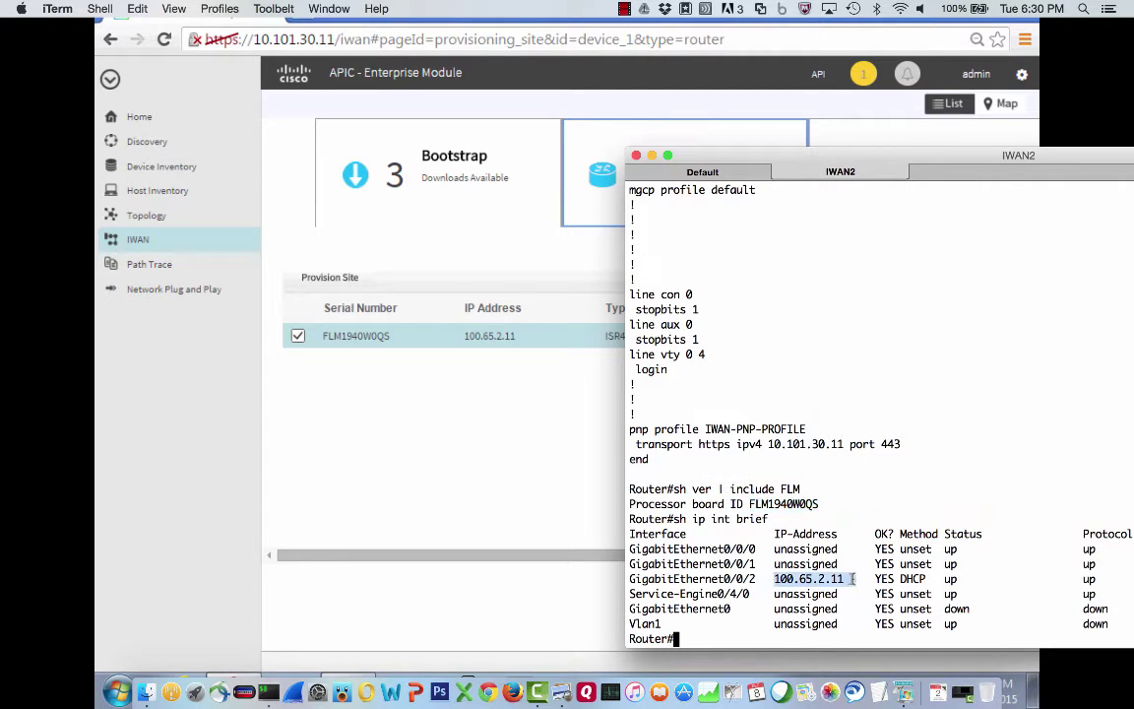
left_click(496, 532)
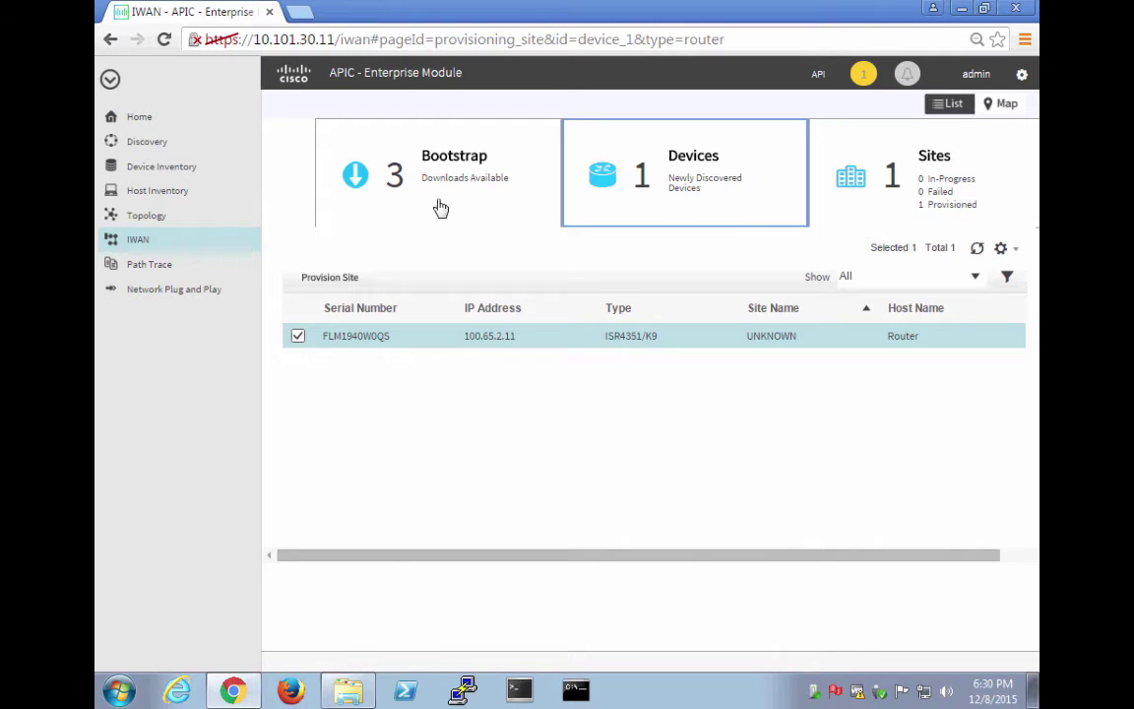
Rename the discovered ISR4351/K9 router's site from UNKNOWN to Branch2 under Set up Branch Sites
left_click(140, 243)
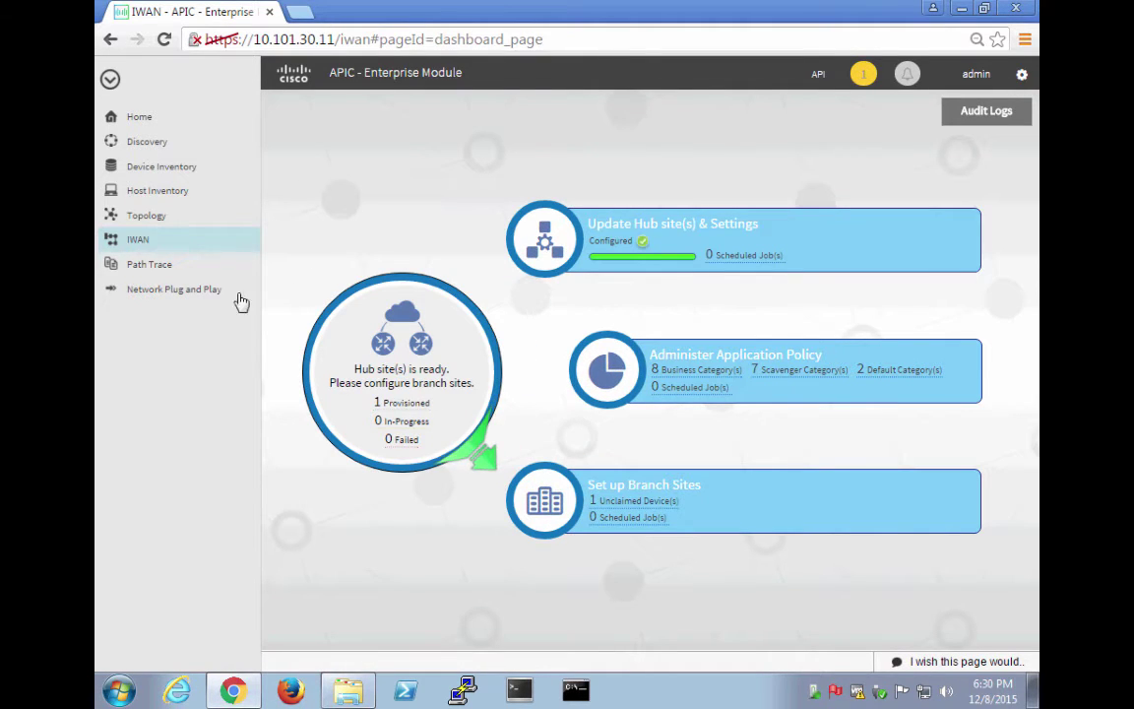
left_click(553, 504)
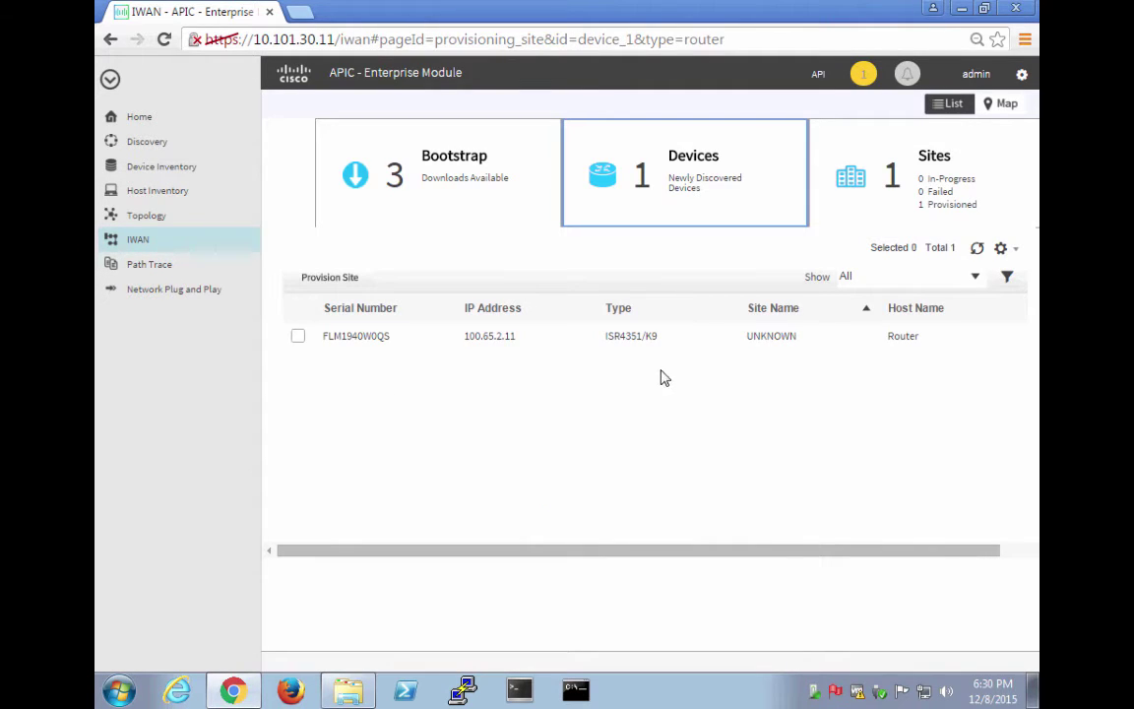
left_click(794, 336)
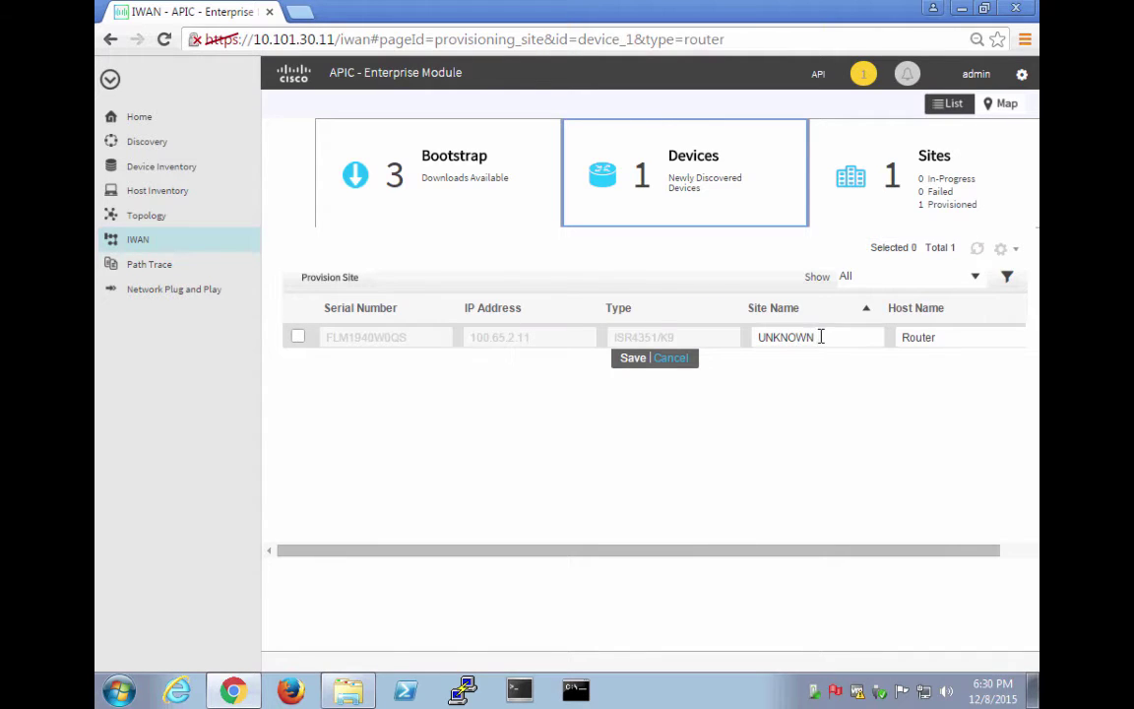
double_click(821, 337)
type("Branch2")
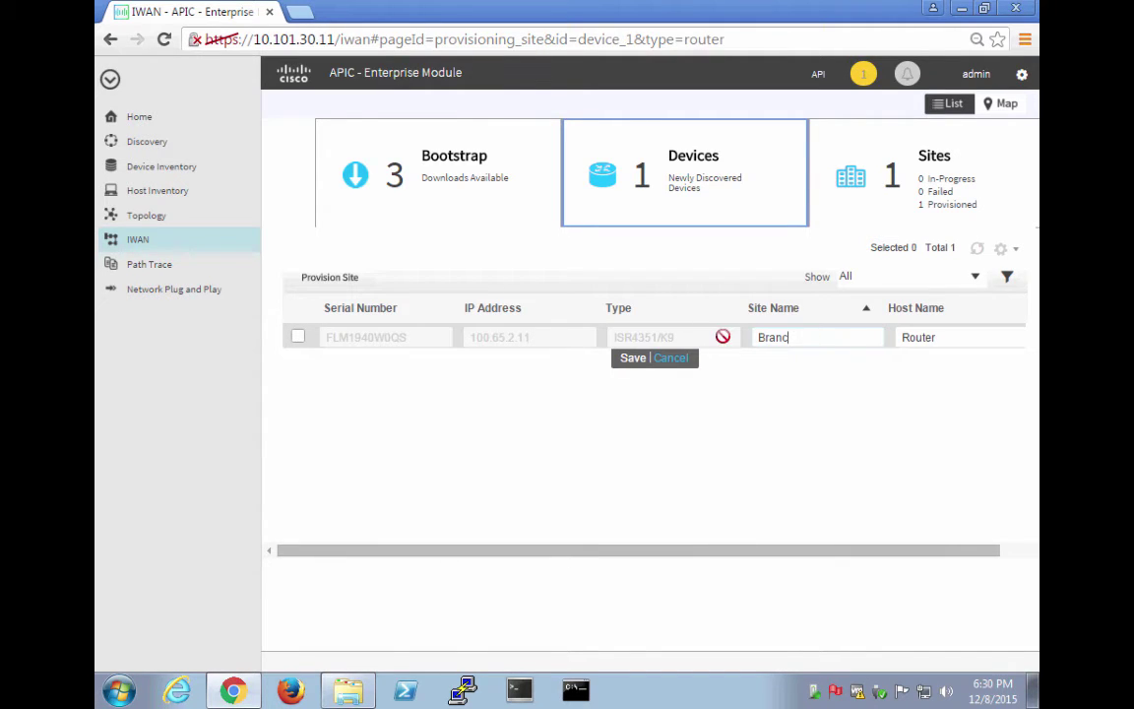
left_click(634, 359)
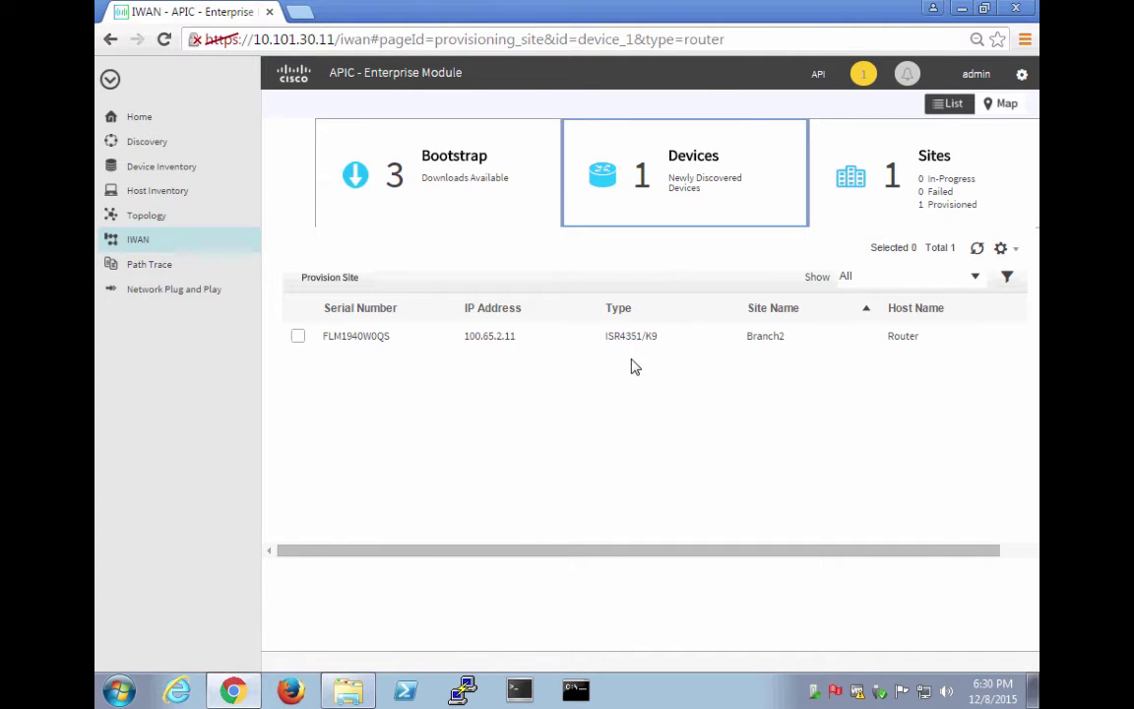
Select the Branch2 router and start provisioning its site
left_click(297, 339)
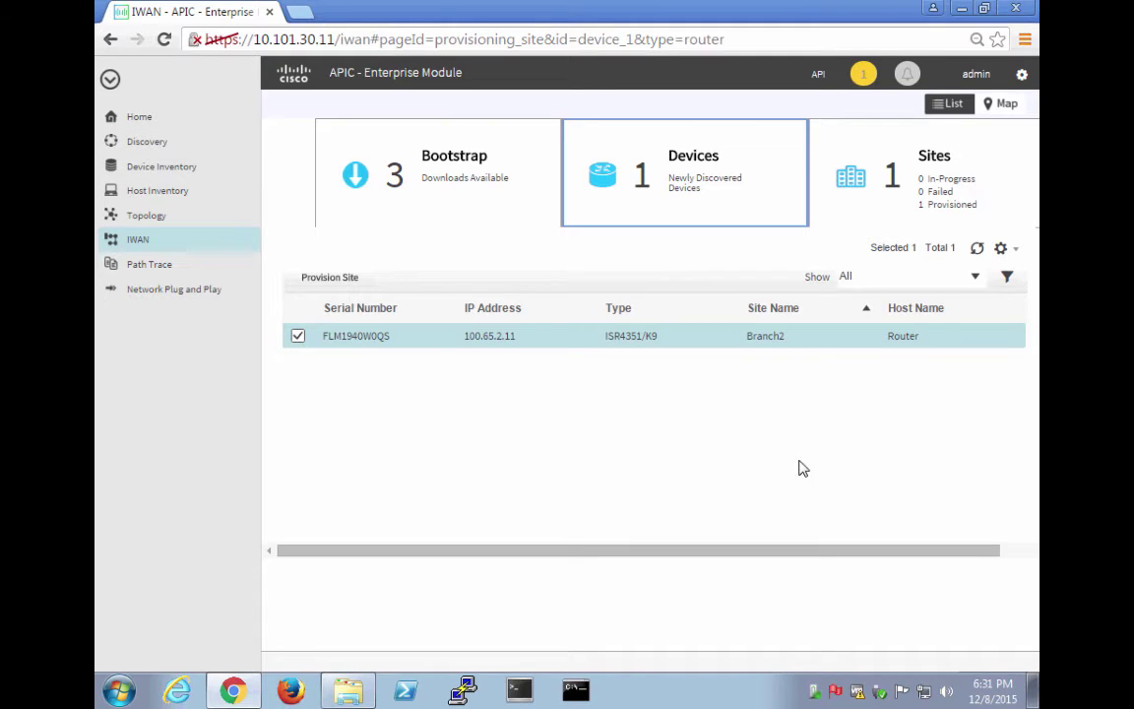
left_click(1007, 551)
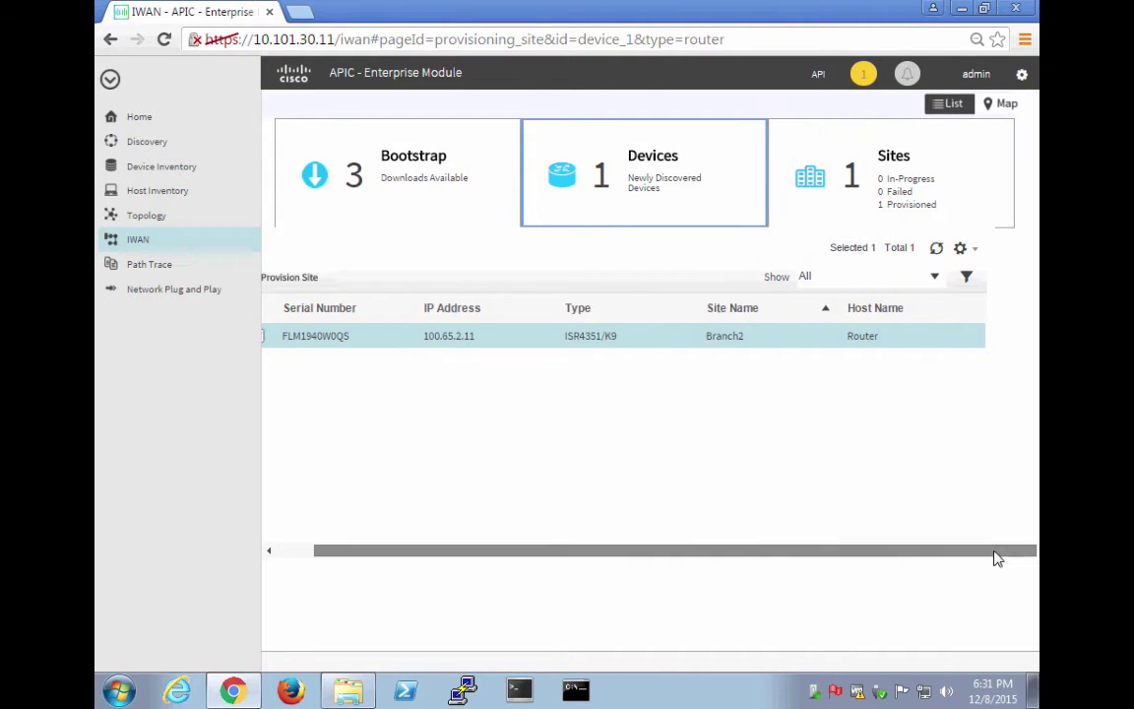
left_click_drag(808, 562, 731, 567)
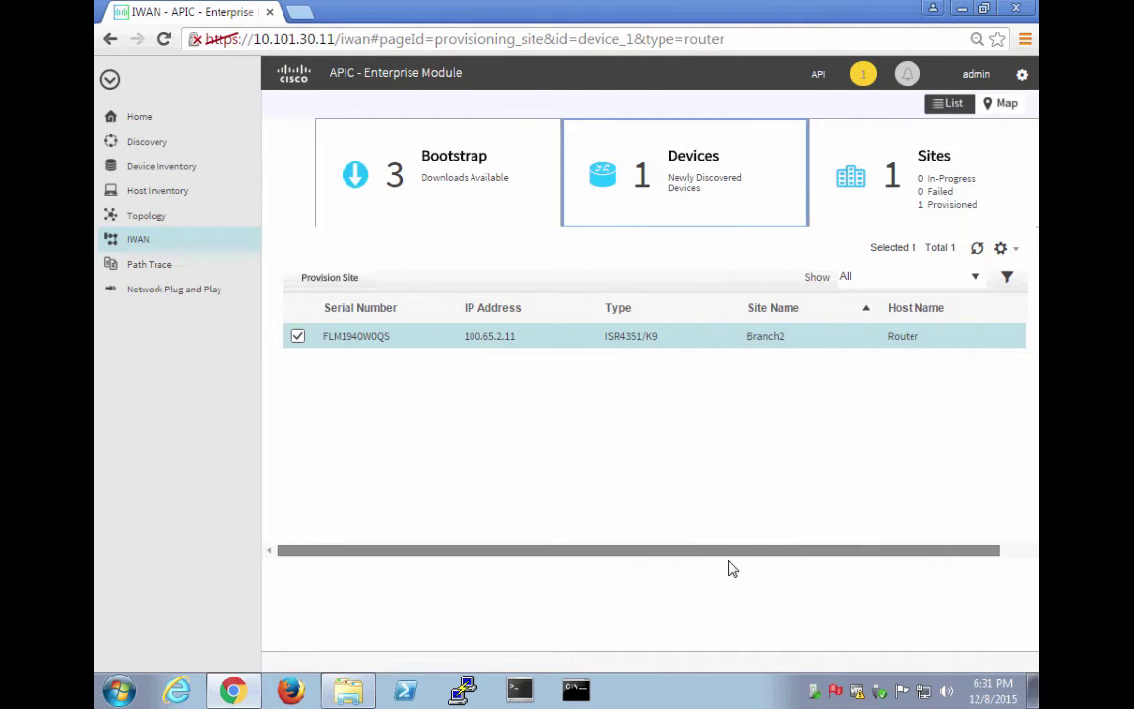
left_click(329, 277)
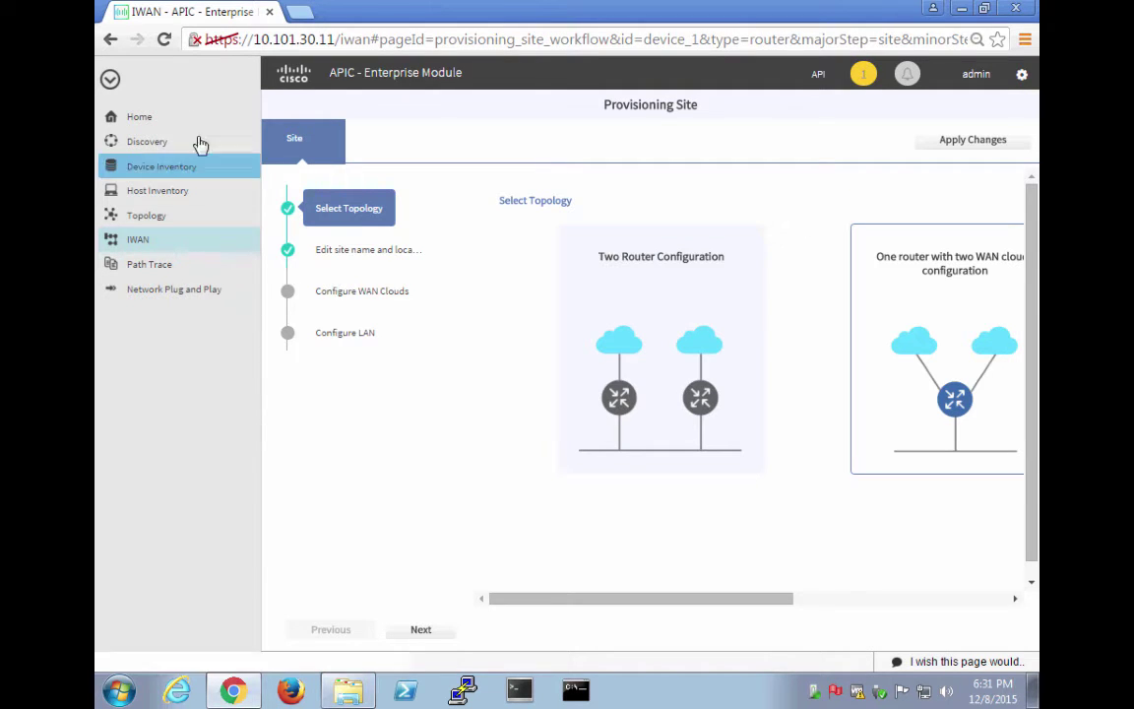
Choose the one-router, two-WAN-clouds topology for Branch2
left_click(110, 80)
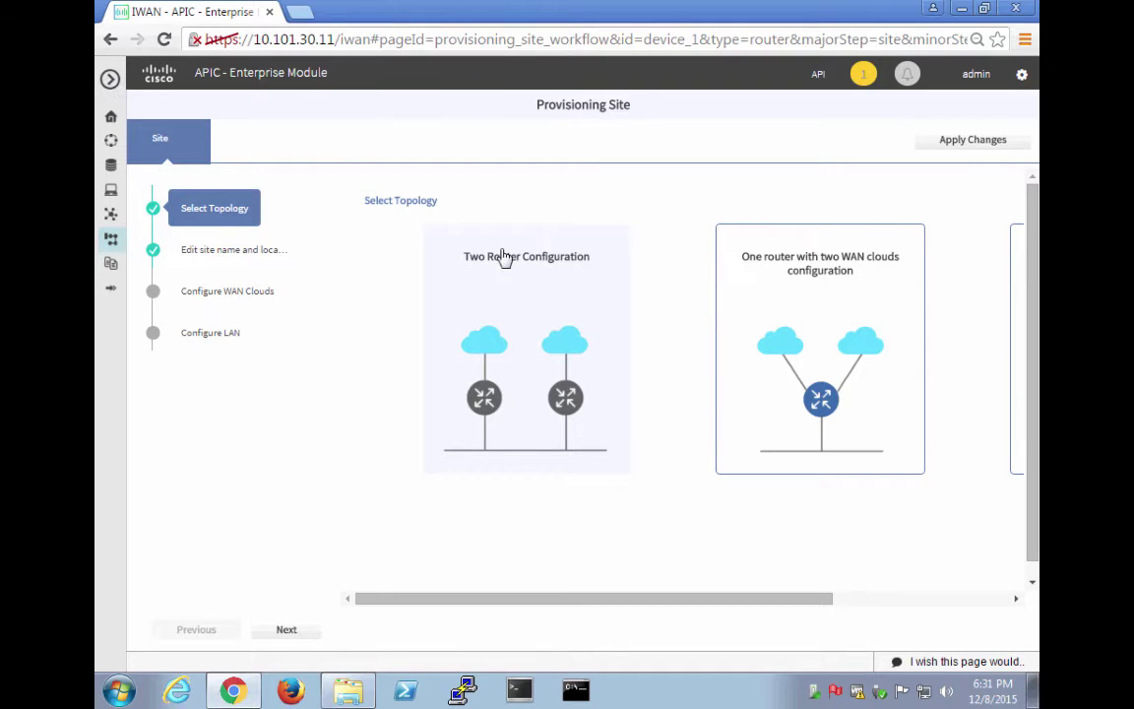
left_click(805, 366)
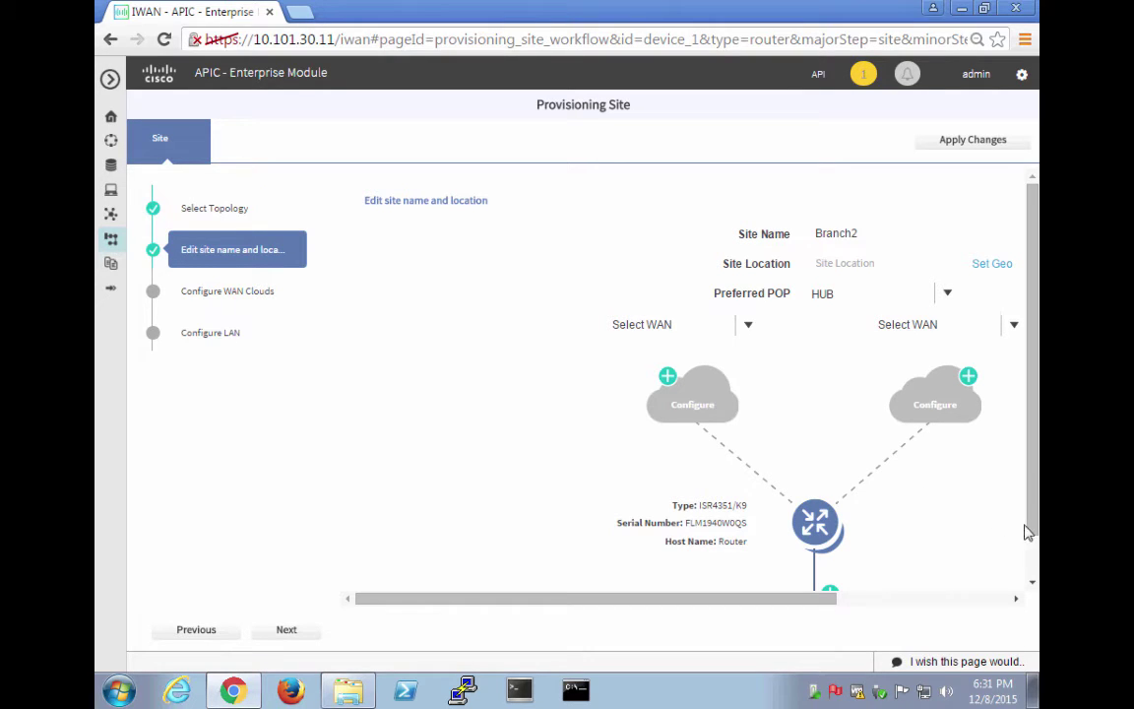
scroll(1034, 551, "down", 1)
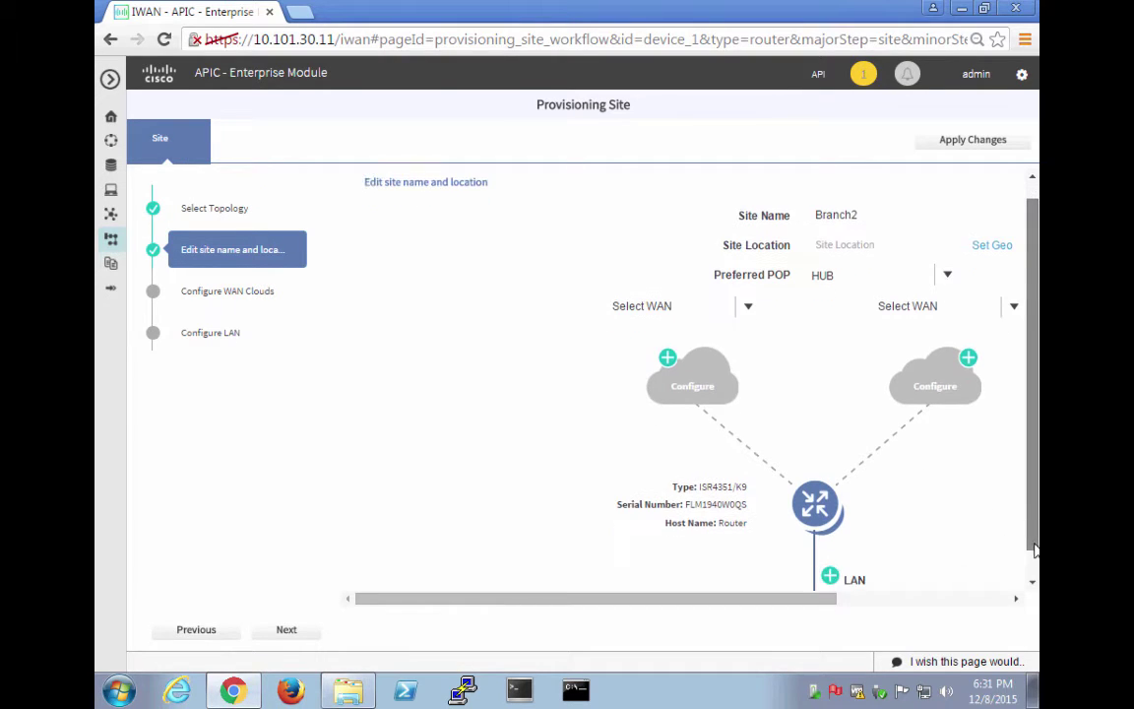
left_click(1016, 599)
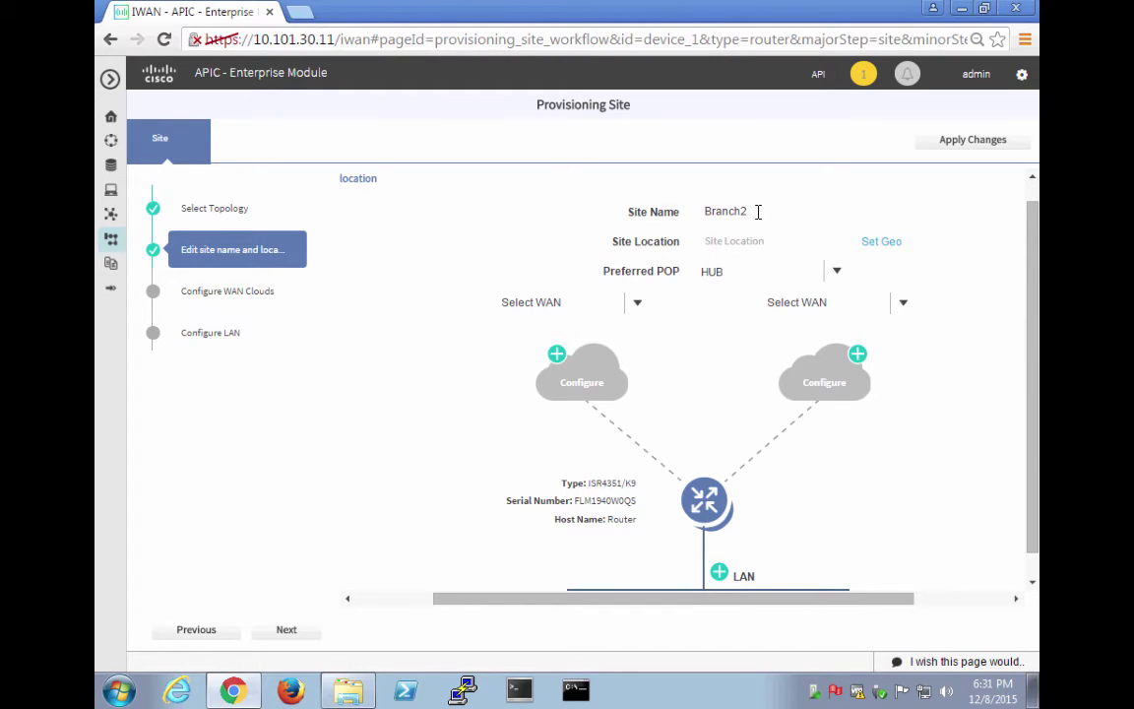
Set the site location to Cayman Islands and begin the first WAN cloud
left_click(745, 242)
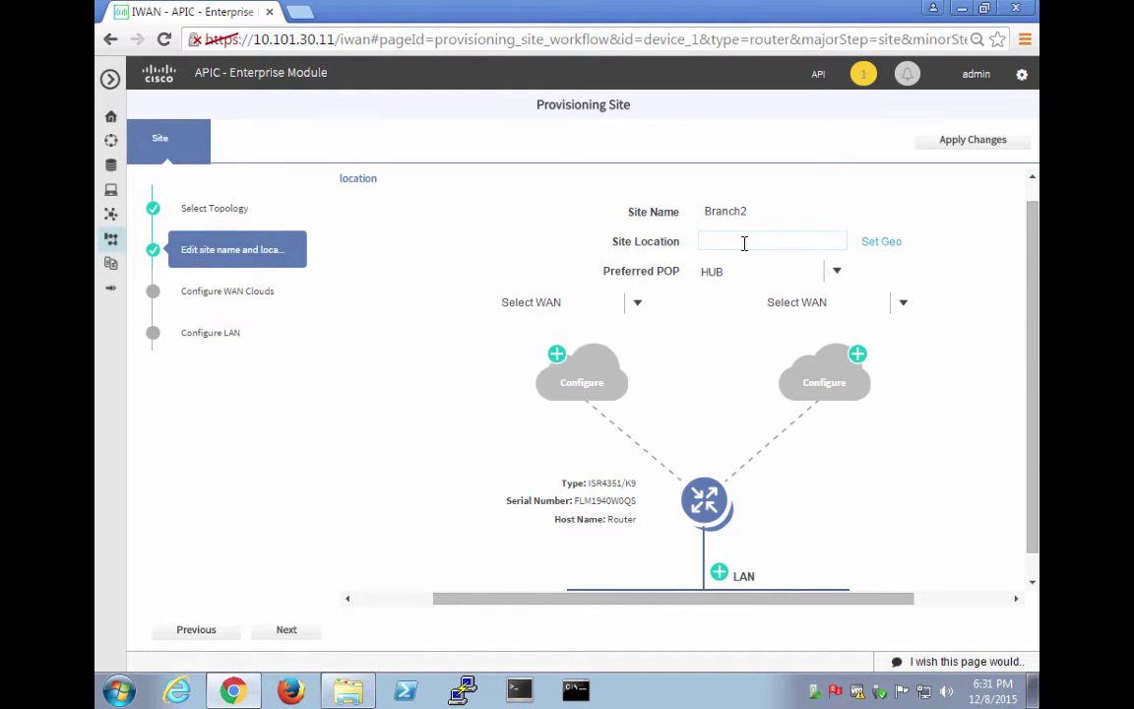
type("Cayman Islands")
left_click(725, 276)
mouse_move(833, 248)
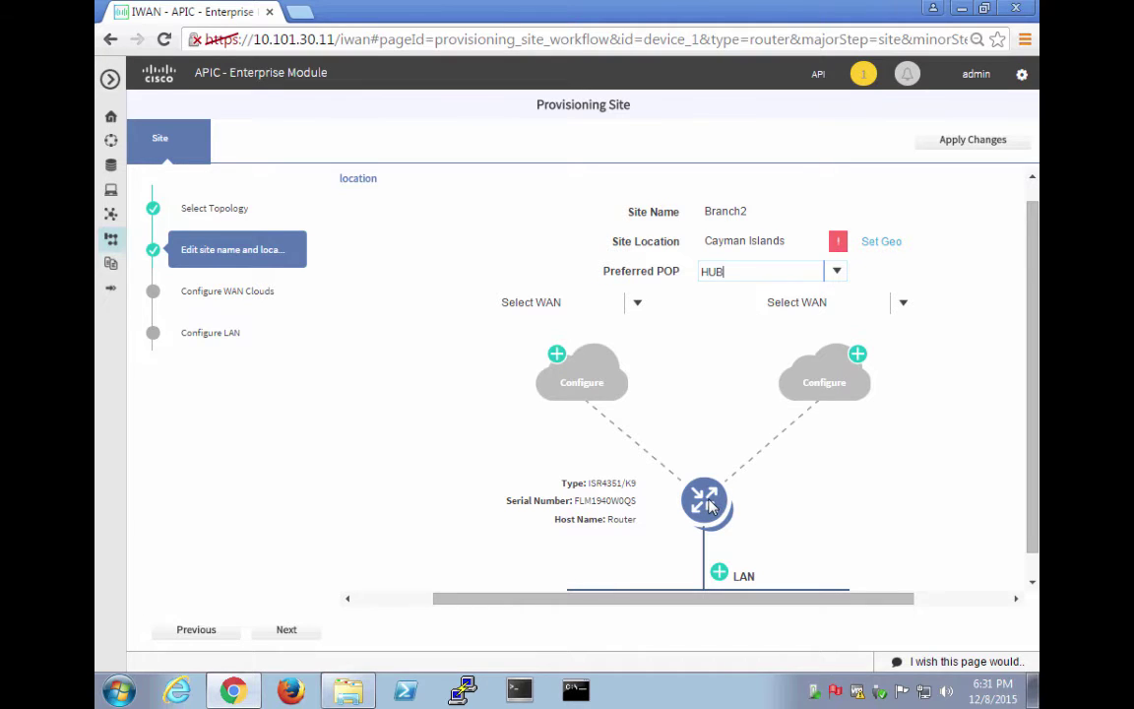
left_click(557, 354)
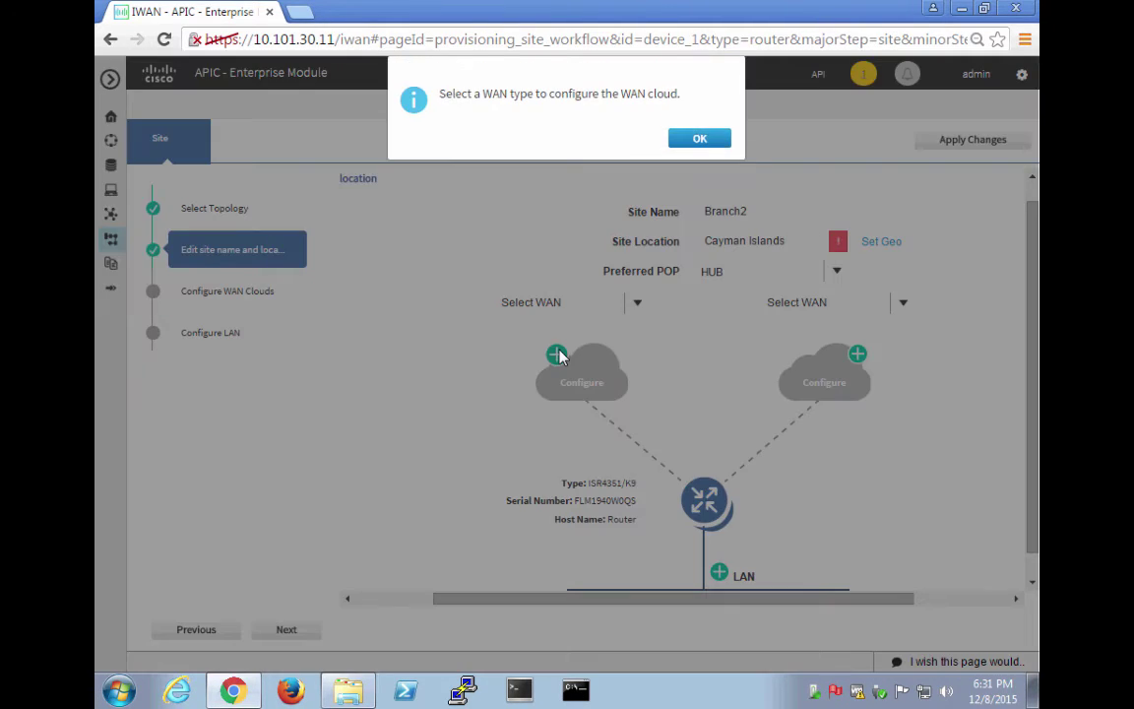
Choose INET as the first WAN type and advance to configuring WAN clouds
left_click(699, 138)
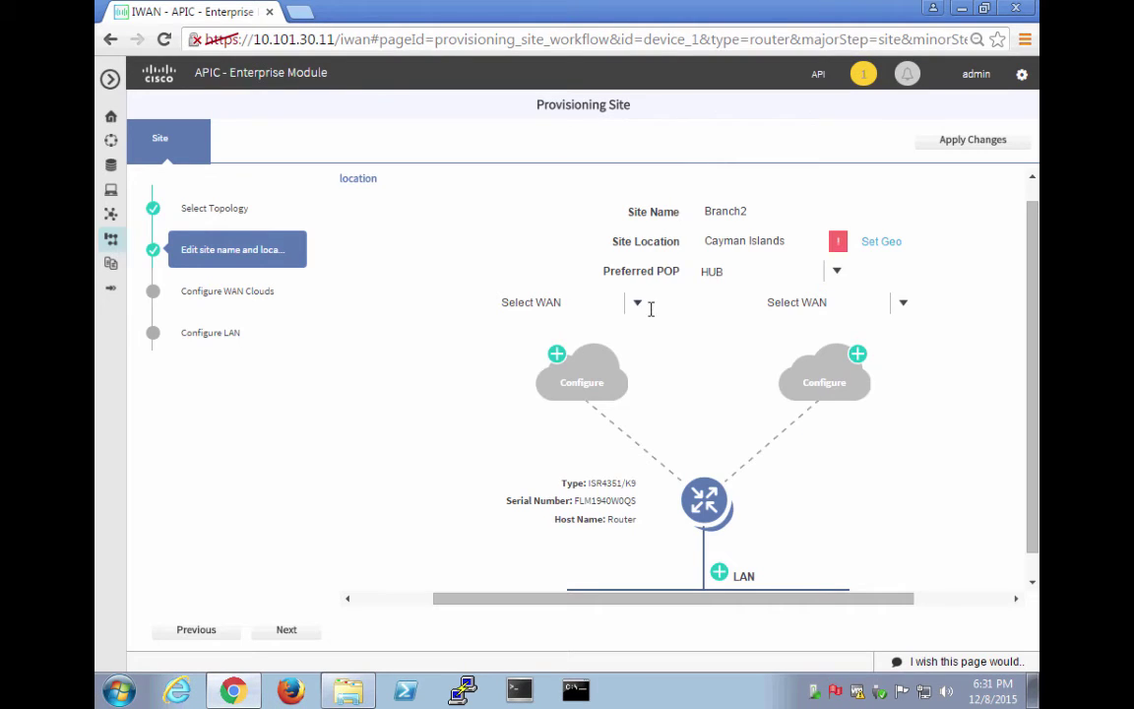
left_click(638, 305)
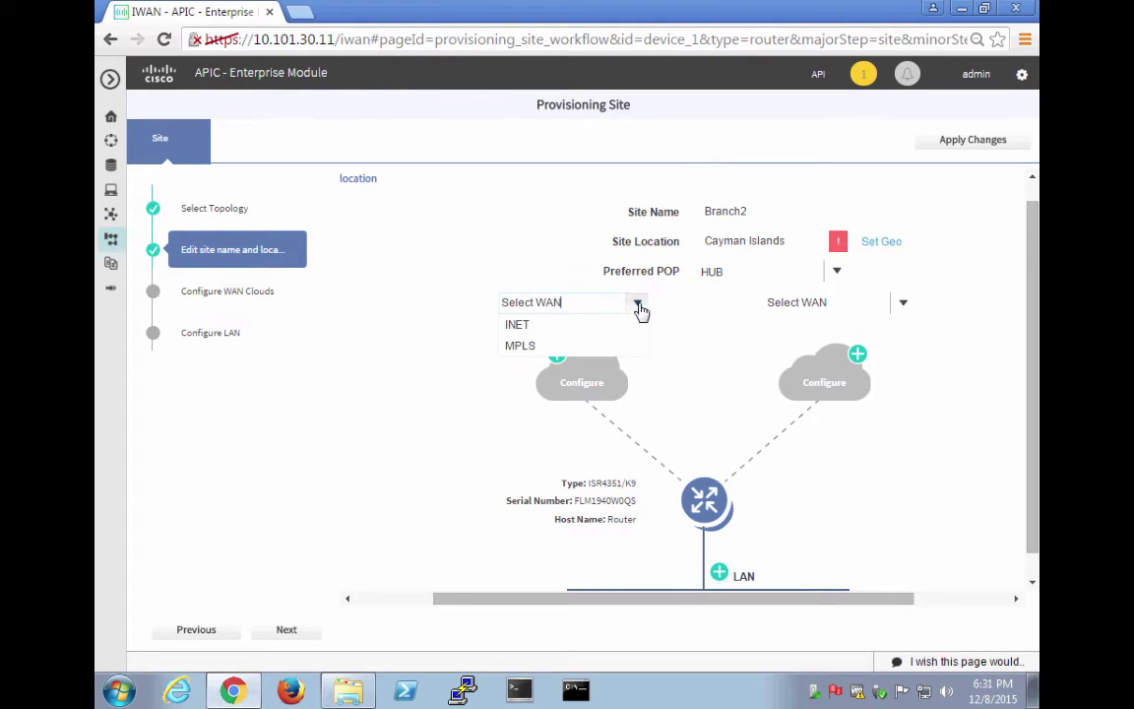
left_click(532, 328)
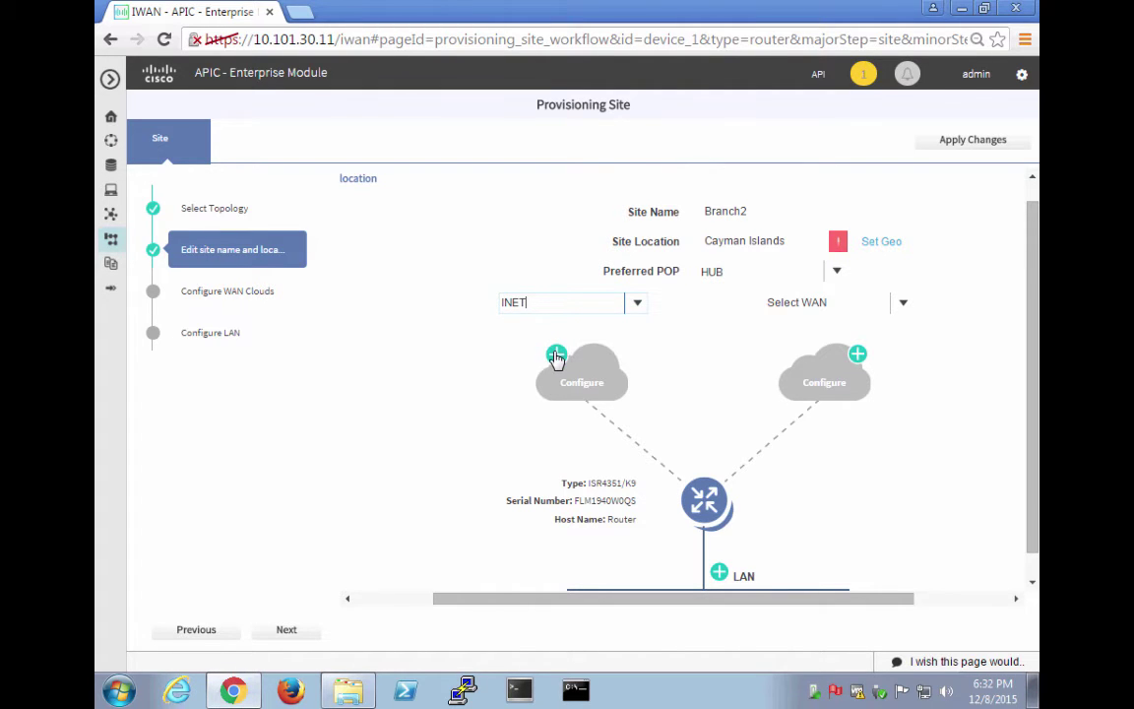
left_click(556, 358)
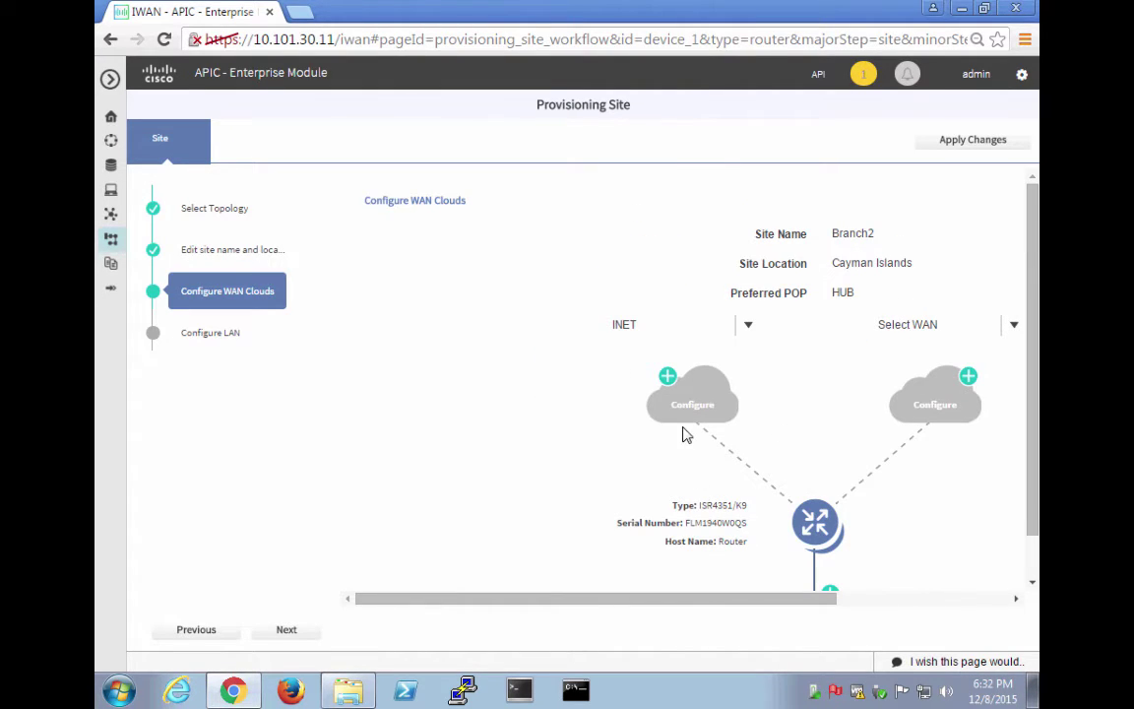
Configure the INET cloud on GigabitEthernet0/0/2 with 10 Mbps upload and 50 Mbps download
left_click(667, 376)
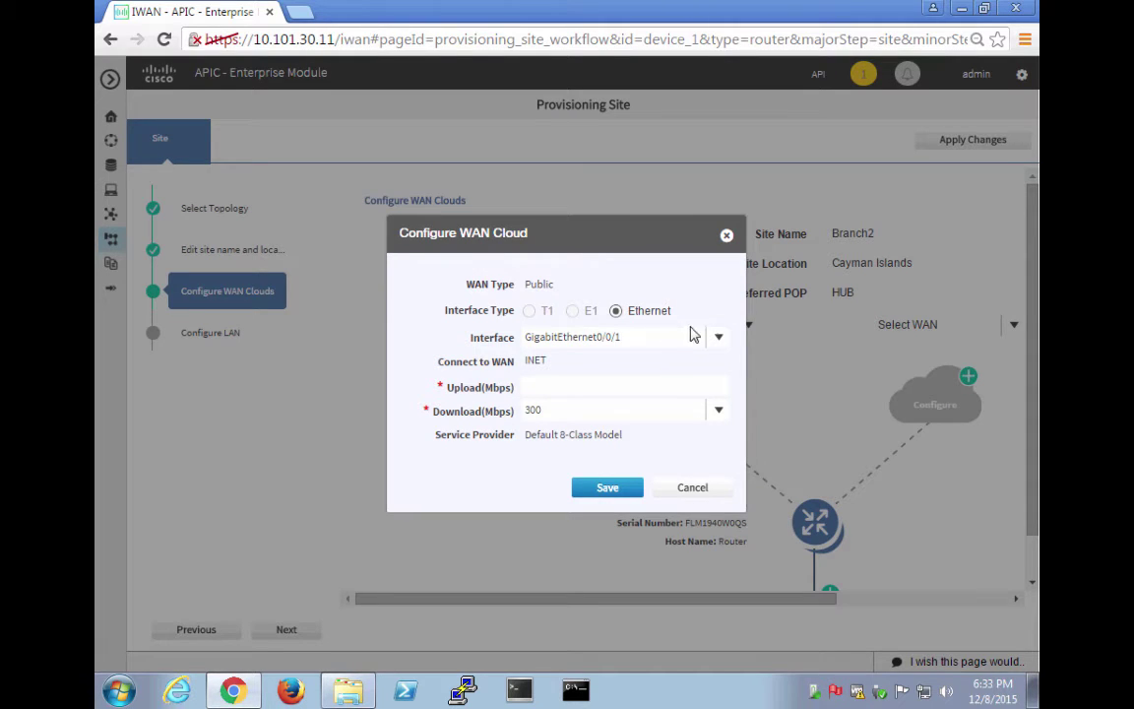
left_click(723, 340)
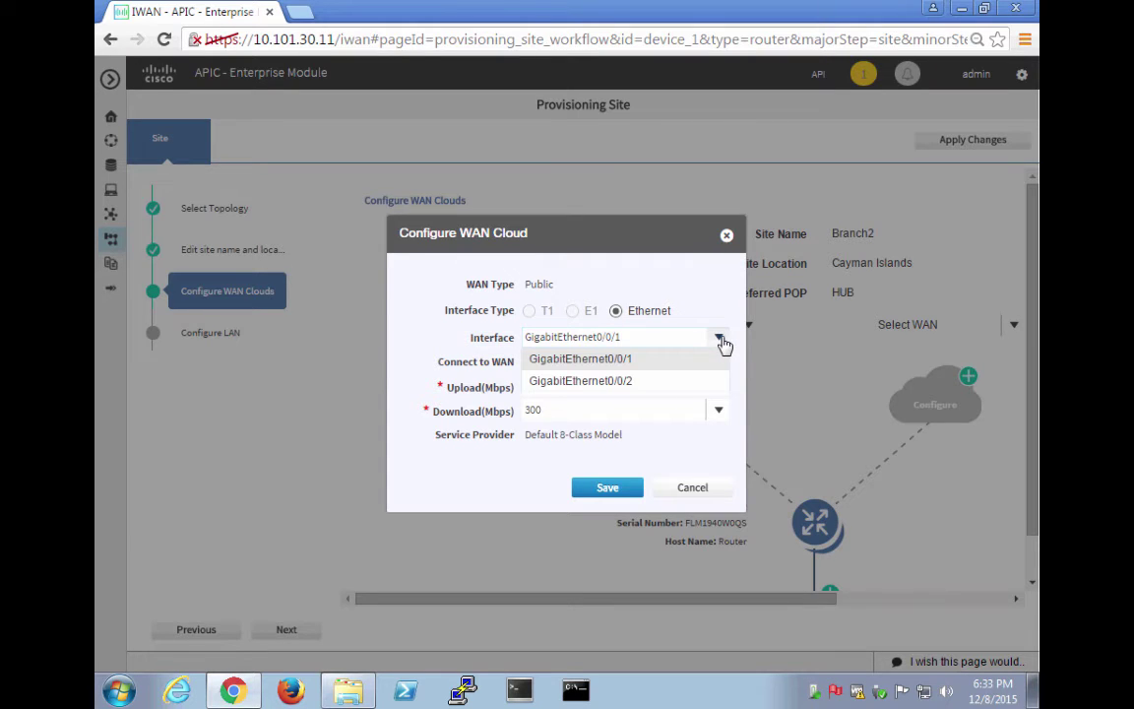
left_click(638, 381)
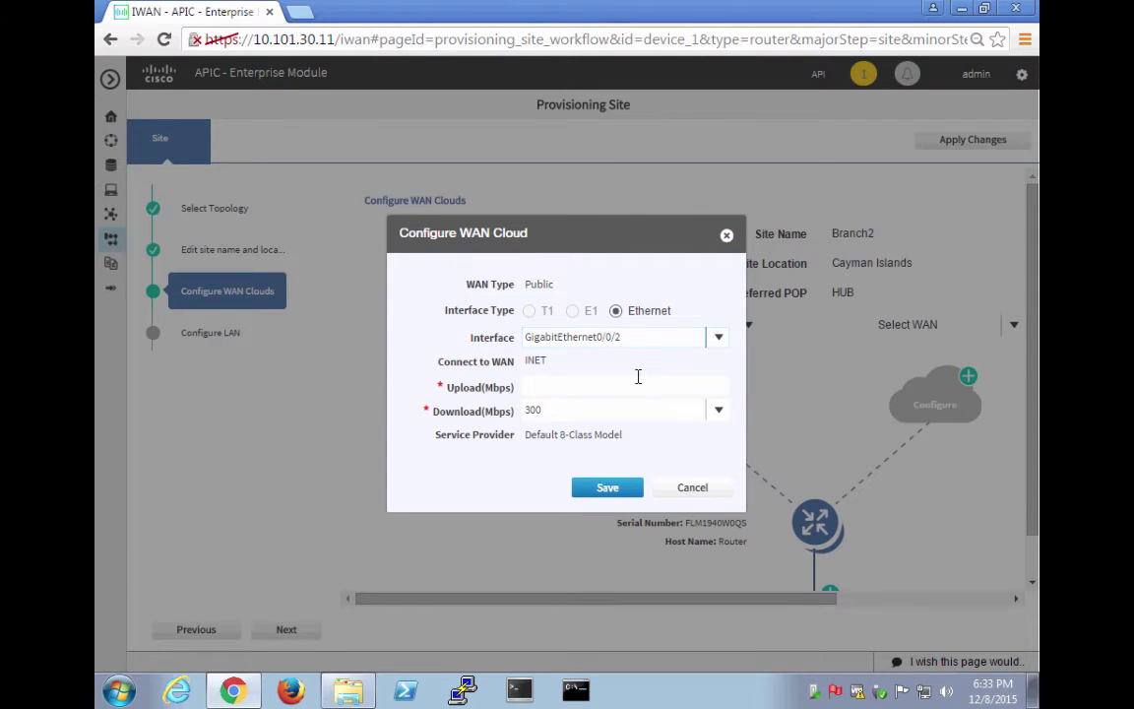
left_click(556, 388)
type("10")
key("Tab")
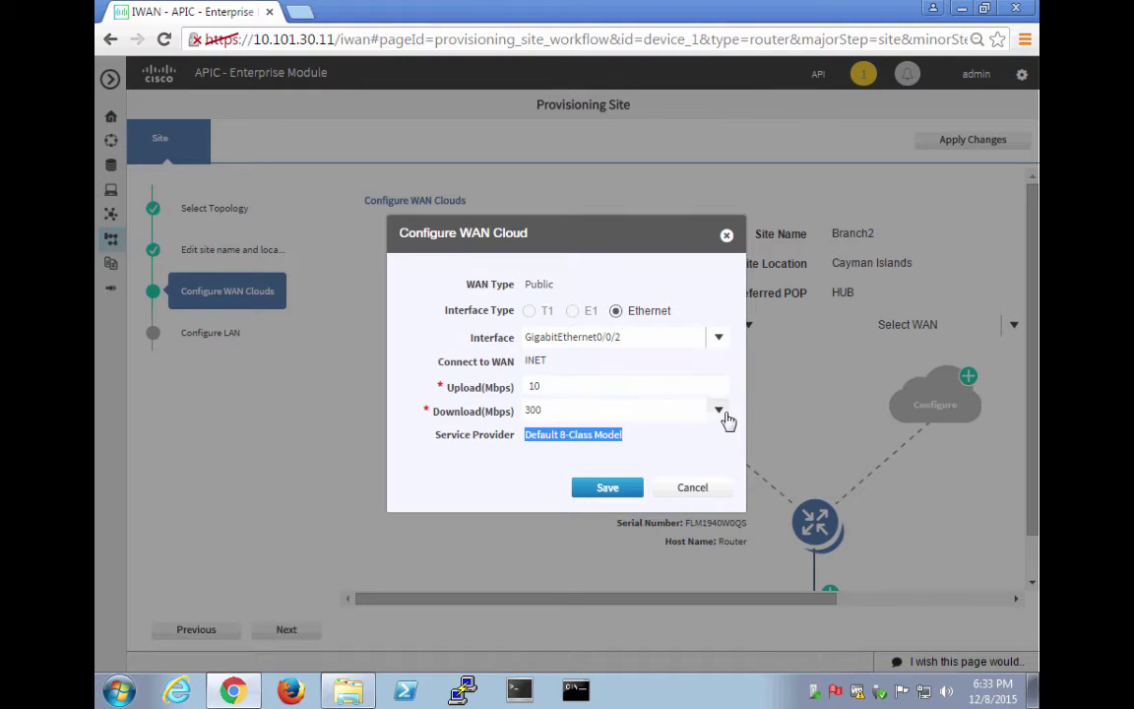
left_click(718, 413)
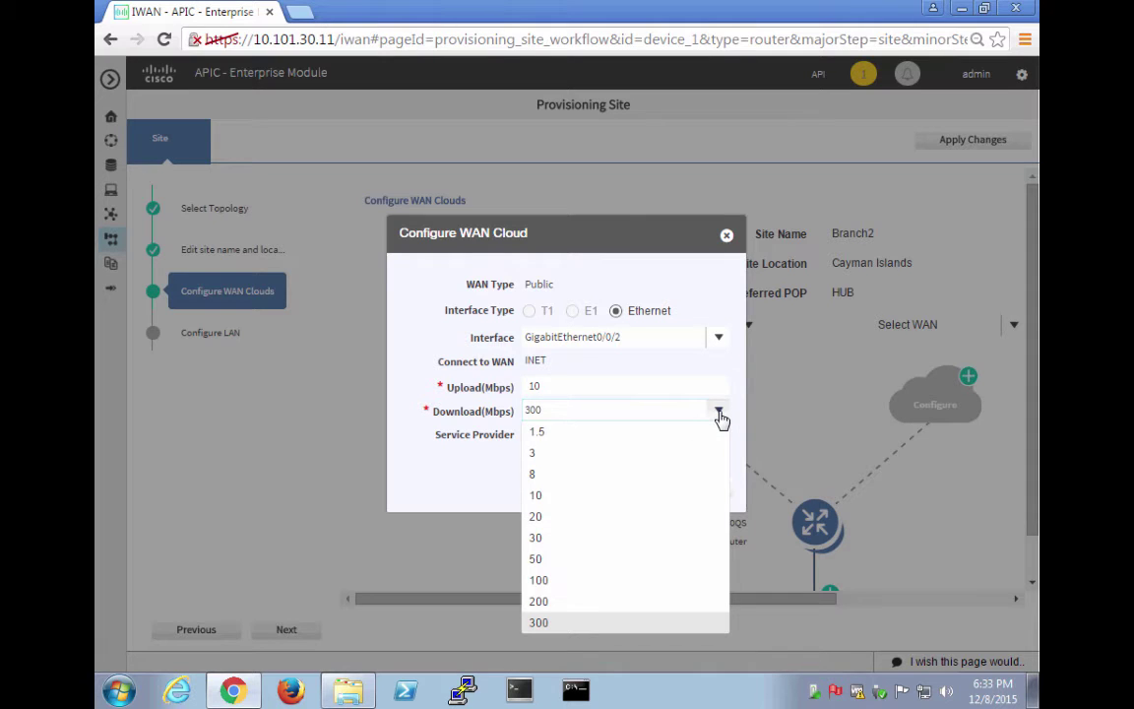
left_click(547, 563)
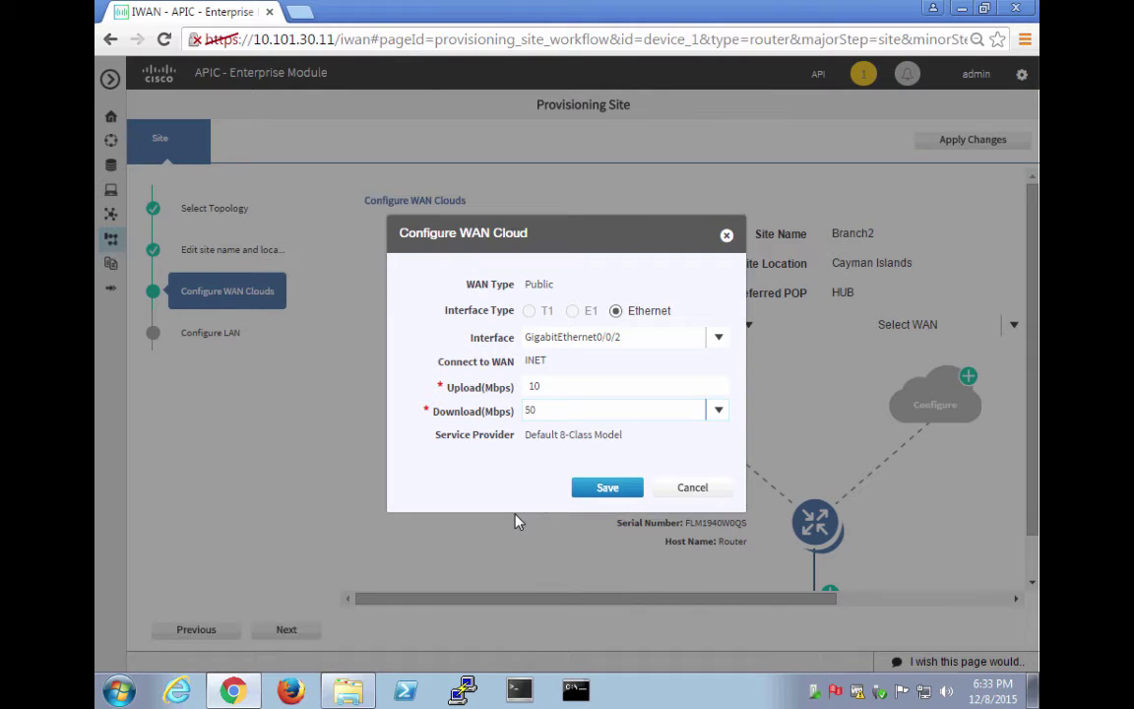
left_click(616, 499)
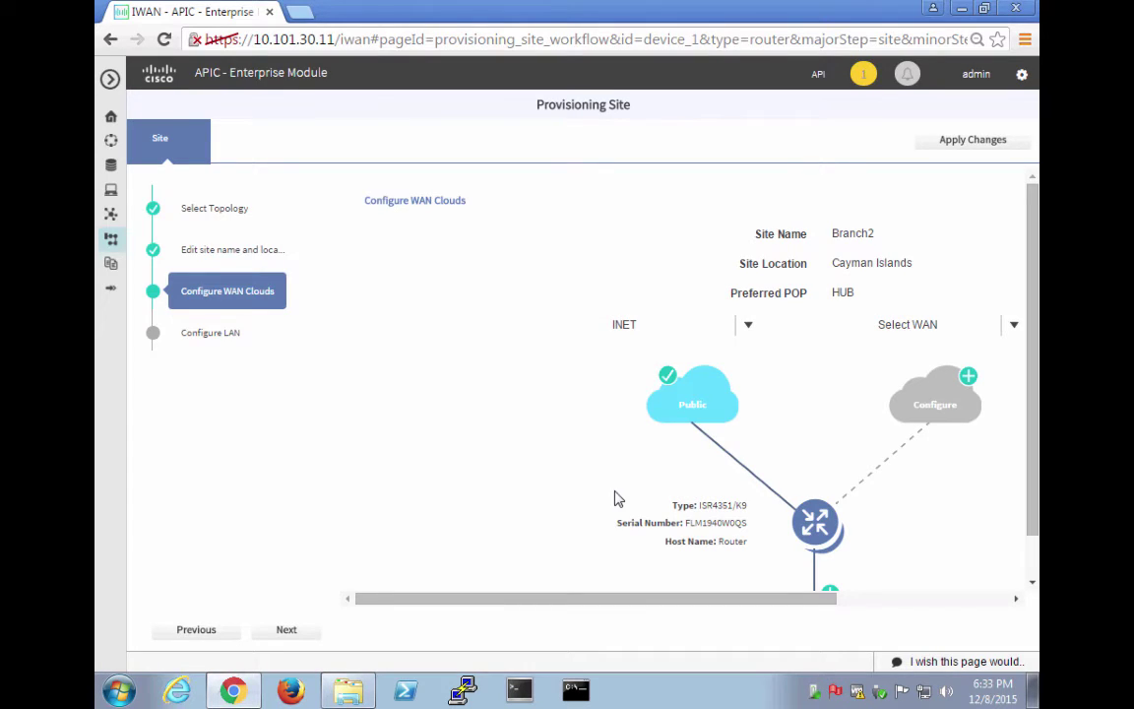
left_click_drag(833, 606, 919, 603)
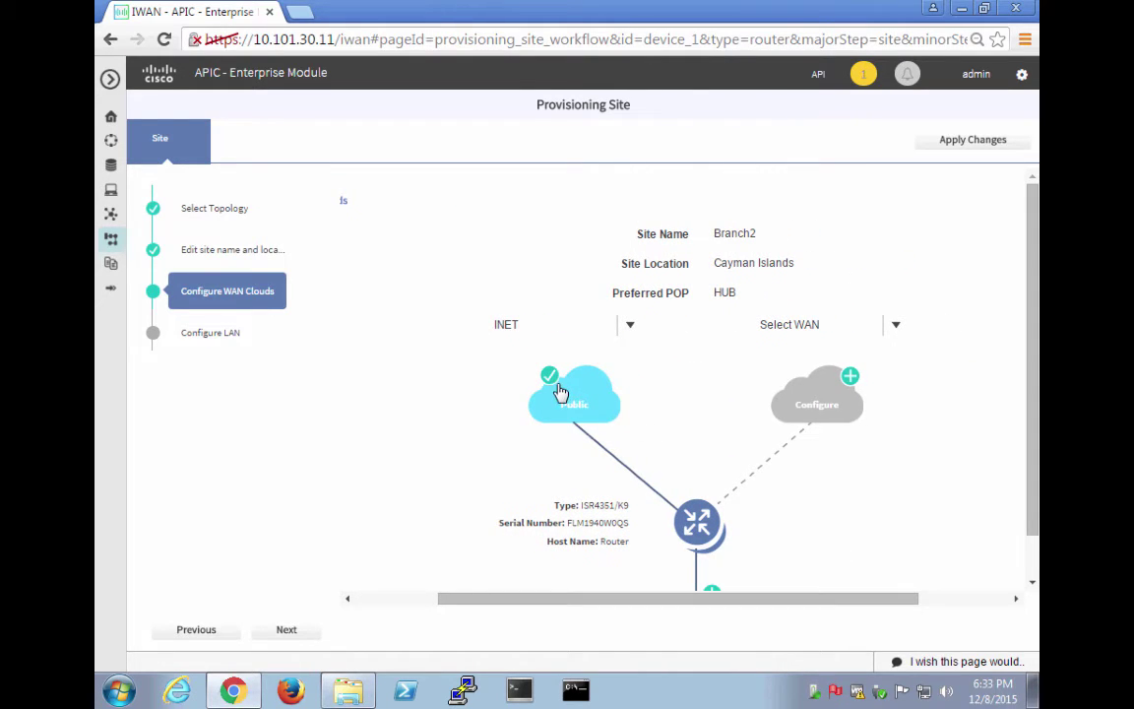
Set the second WAN link to MPLS, open its cloud settings, and switch to iTerm
left_click(896, 330)
left_click(833, 347)
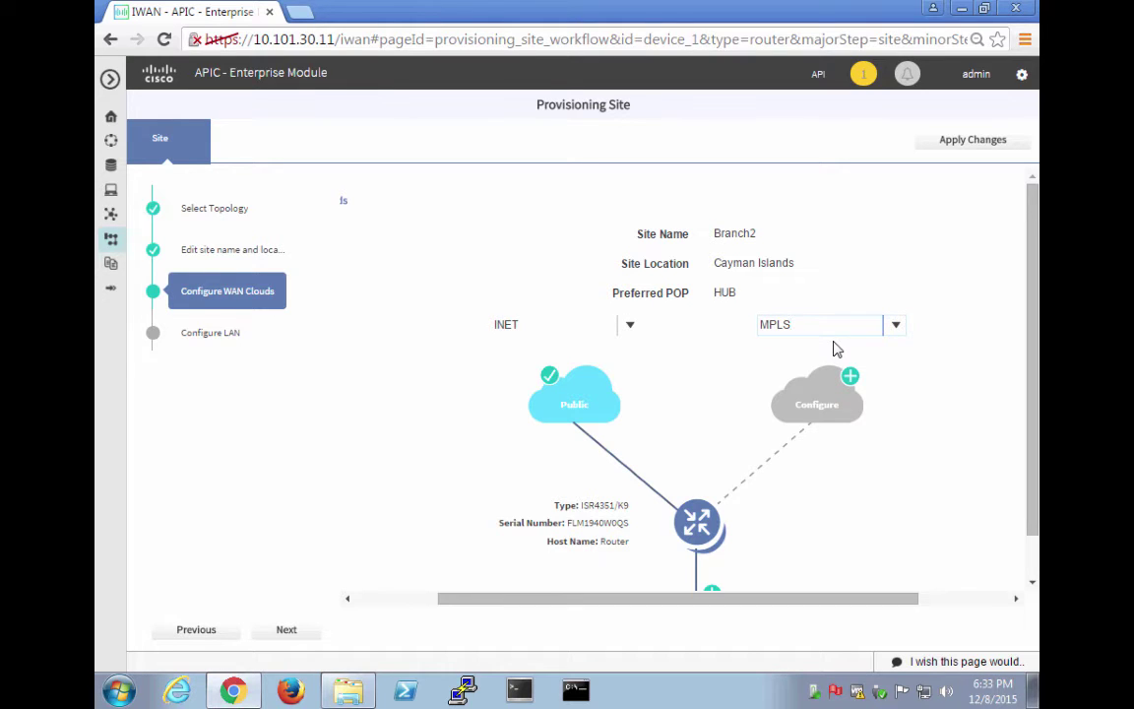
left_click(850, 377)
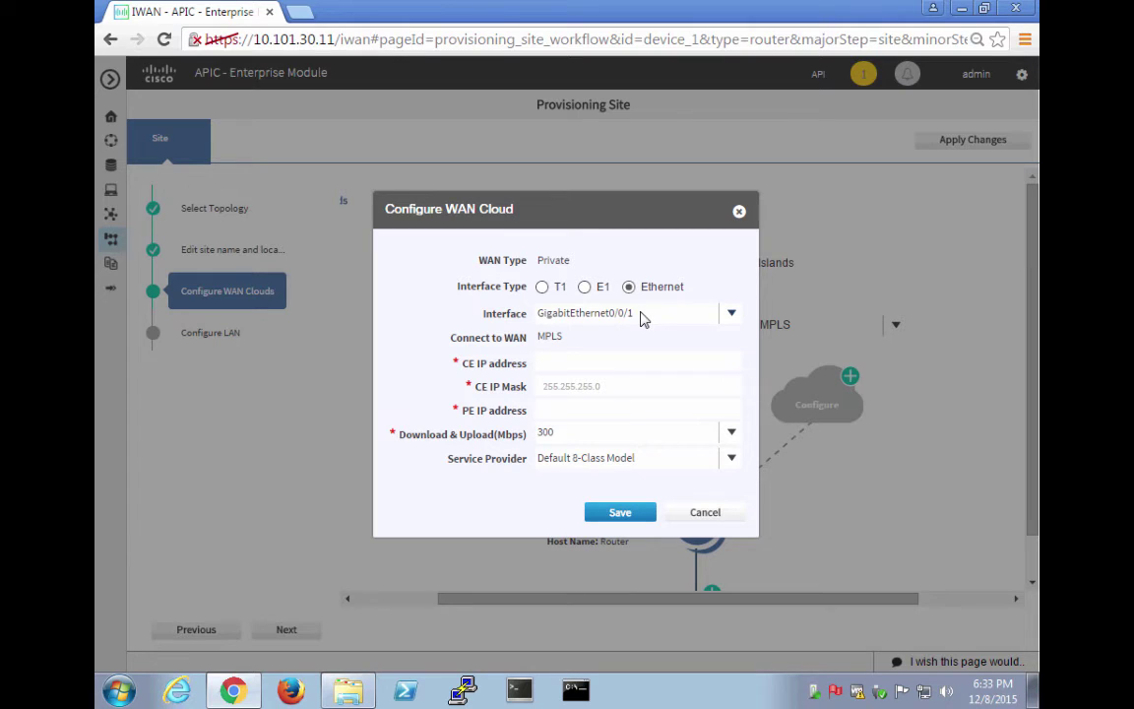
key("super+Tab")
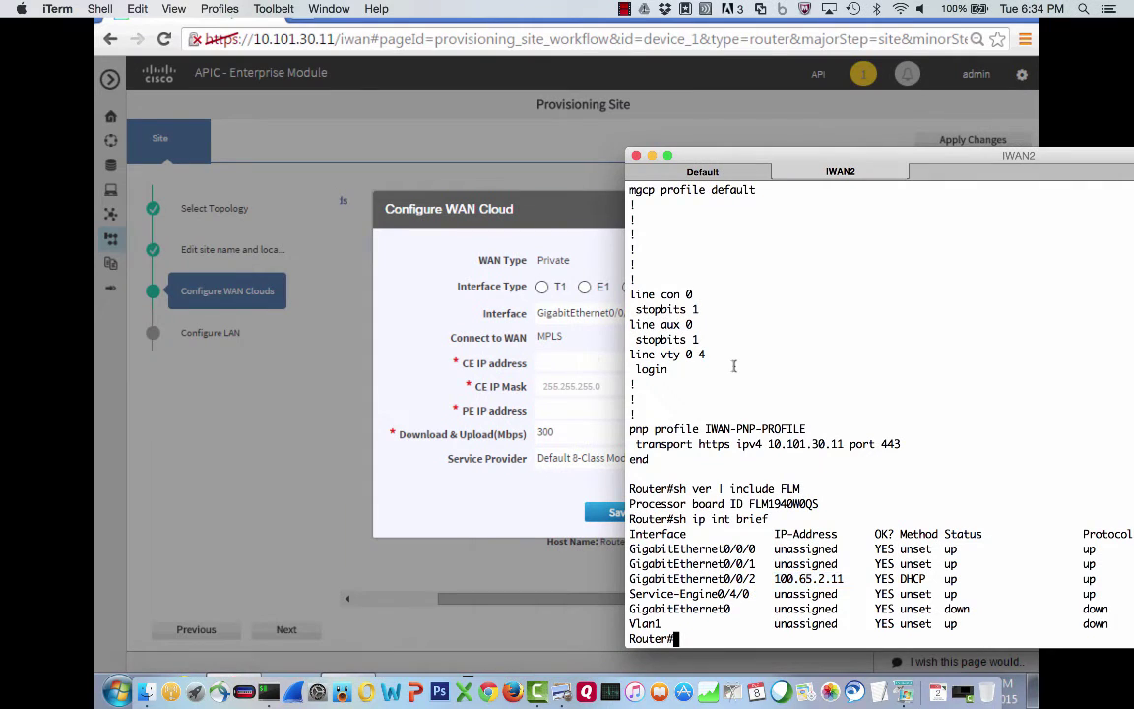
From the terminal server, list the lab hosts and log into iwan2-mpls in privileged mode
key("ctrl+shift+6")
type("x")
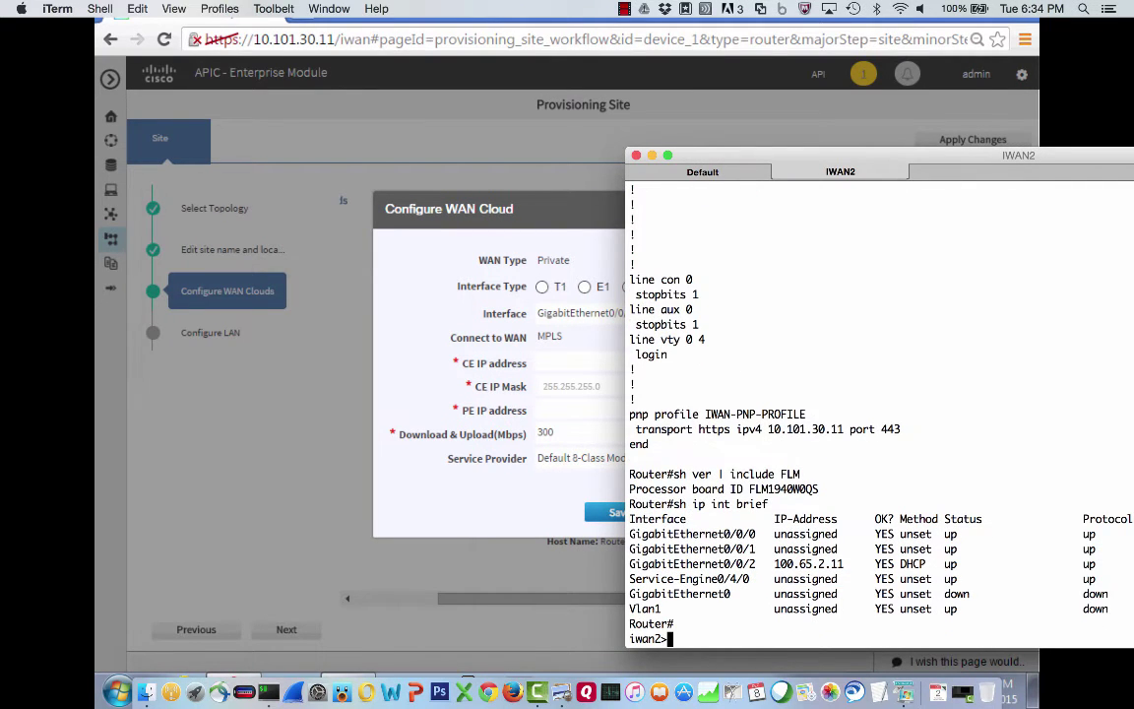
type("sh hosts")
key("Return")
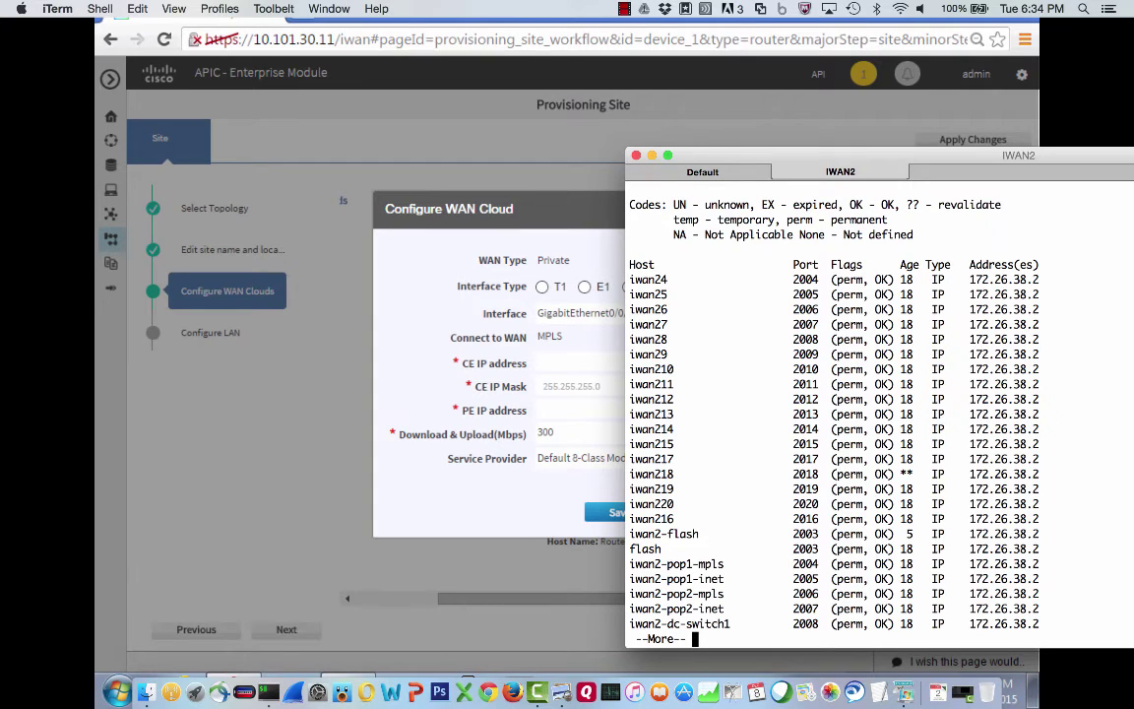
key("space")
type("iwan2-mpls")
key("Return")
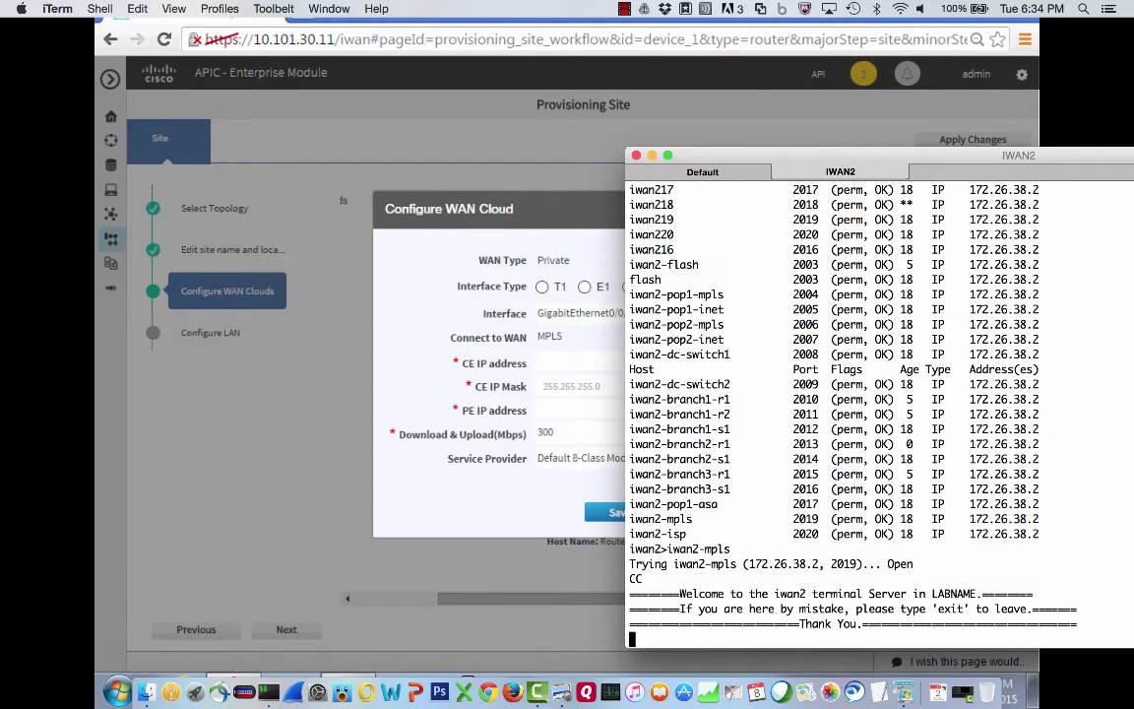
key("Return")
type("en")
key("Return")
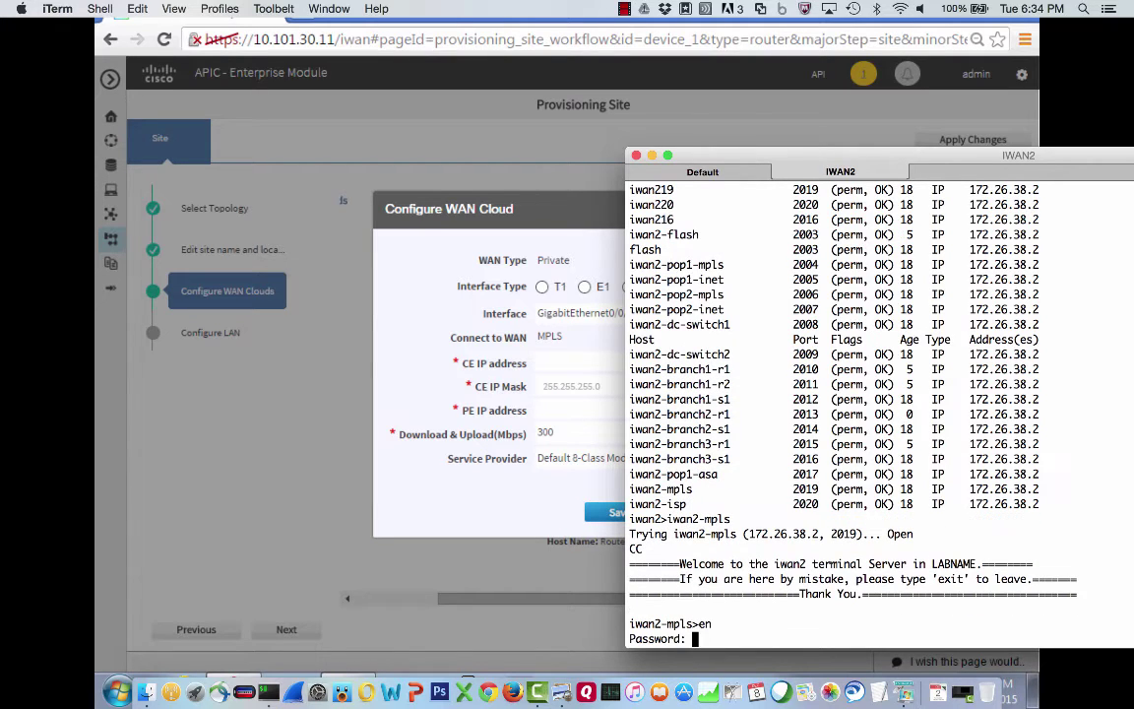
key("Return")
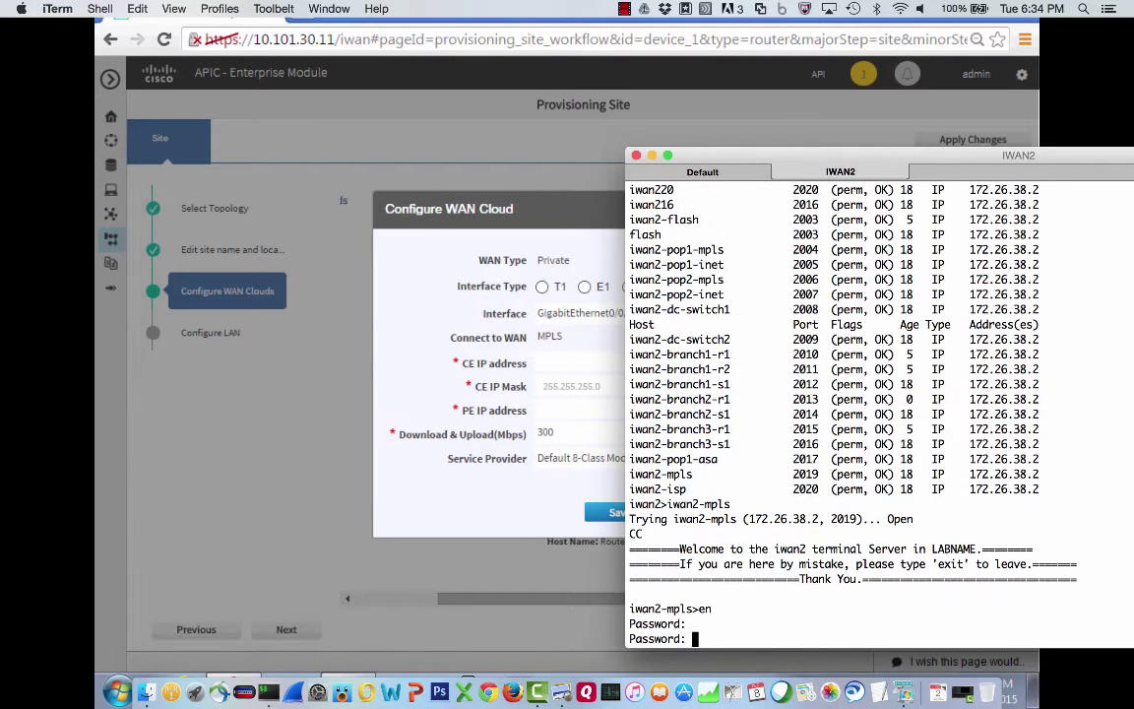
key("Return")
Show iwan2-mpls CDP neighbors and the Gig1/12 config linking to iwan2-branch2-r1 Gig 0/0/1
type("sh cdp nei")
key("Tab")
key("Return")
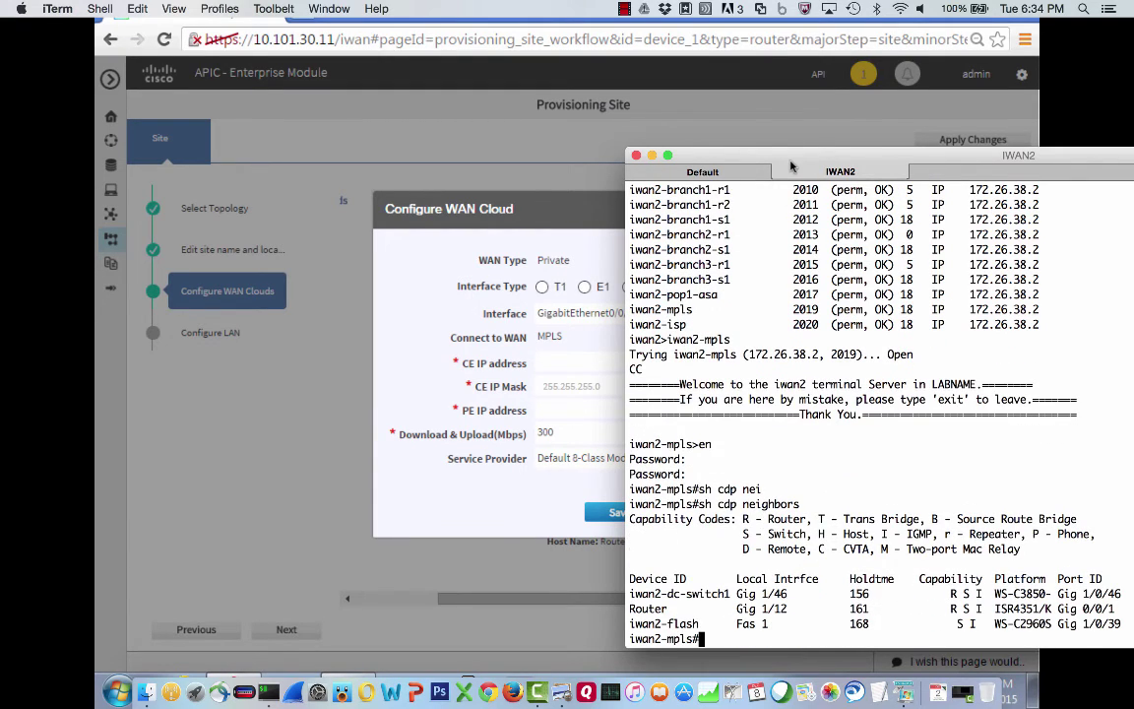
left_click_drag(685, 150, 535, 141)
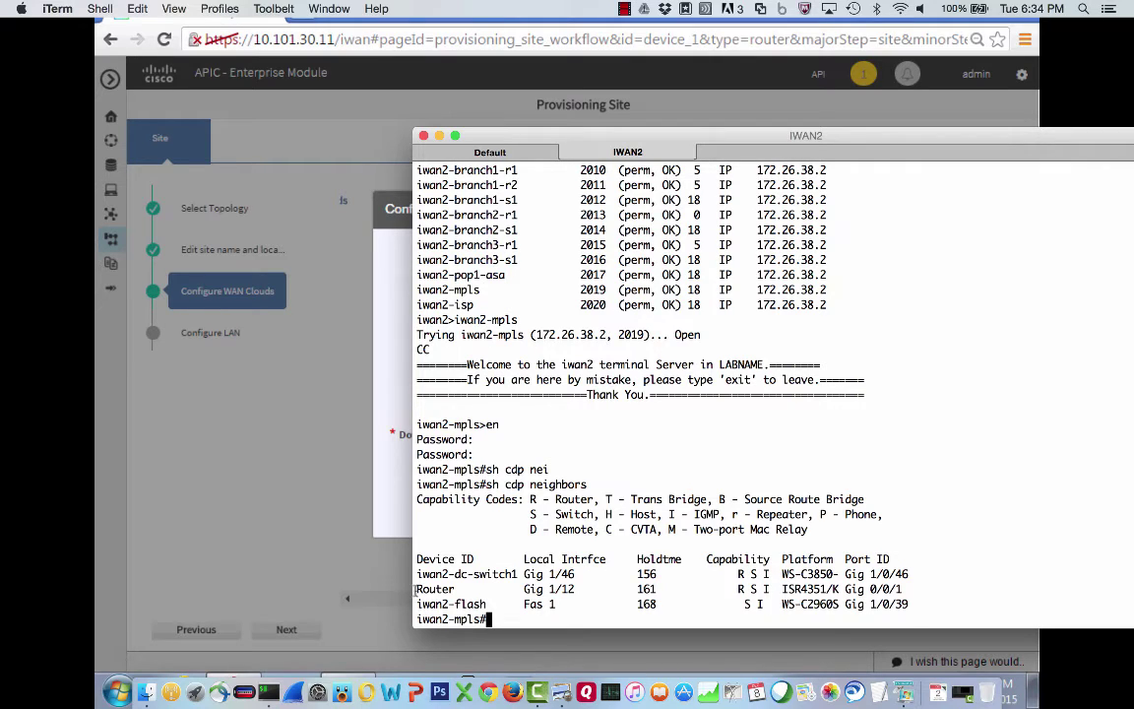
left_click_drag(418, 589, 557, 589)
left_click(557, 589)
type("sh run int gig1")
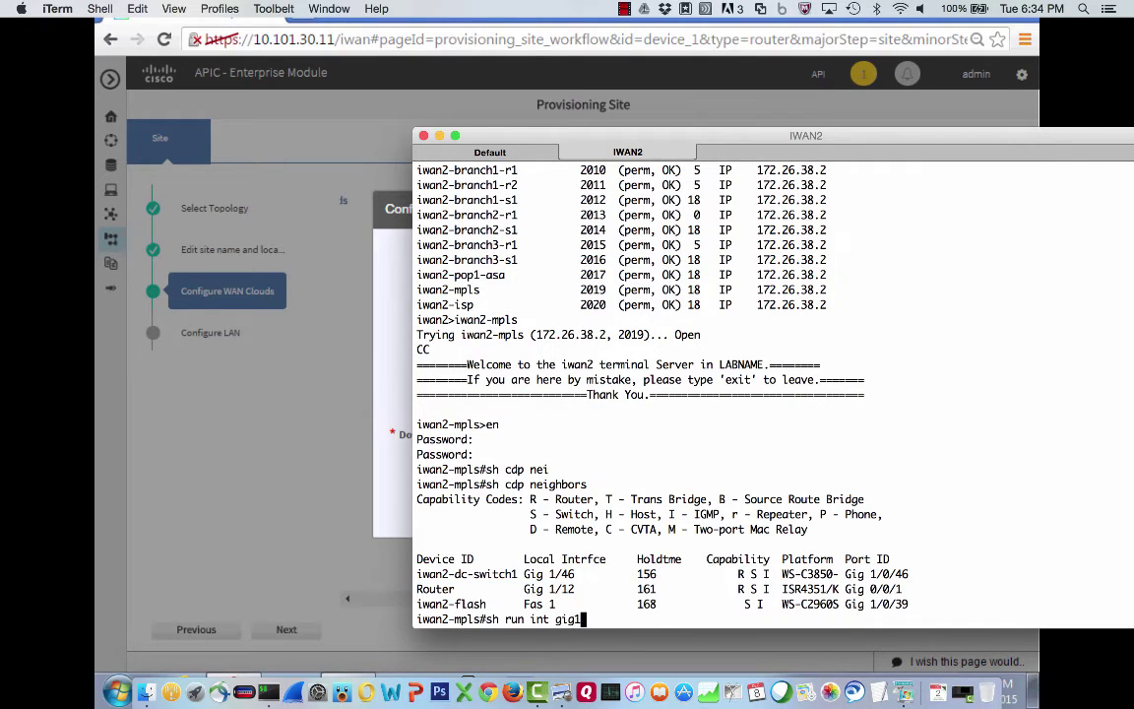
type("/12")
key("Return")
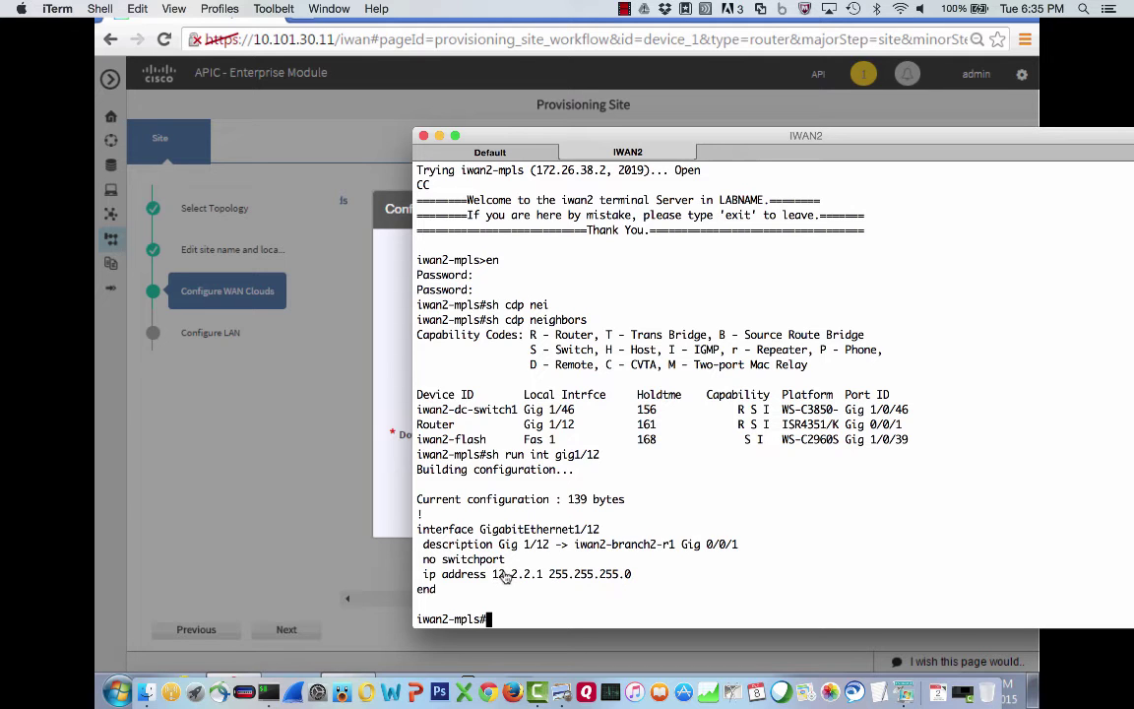
key("super+Tab")
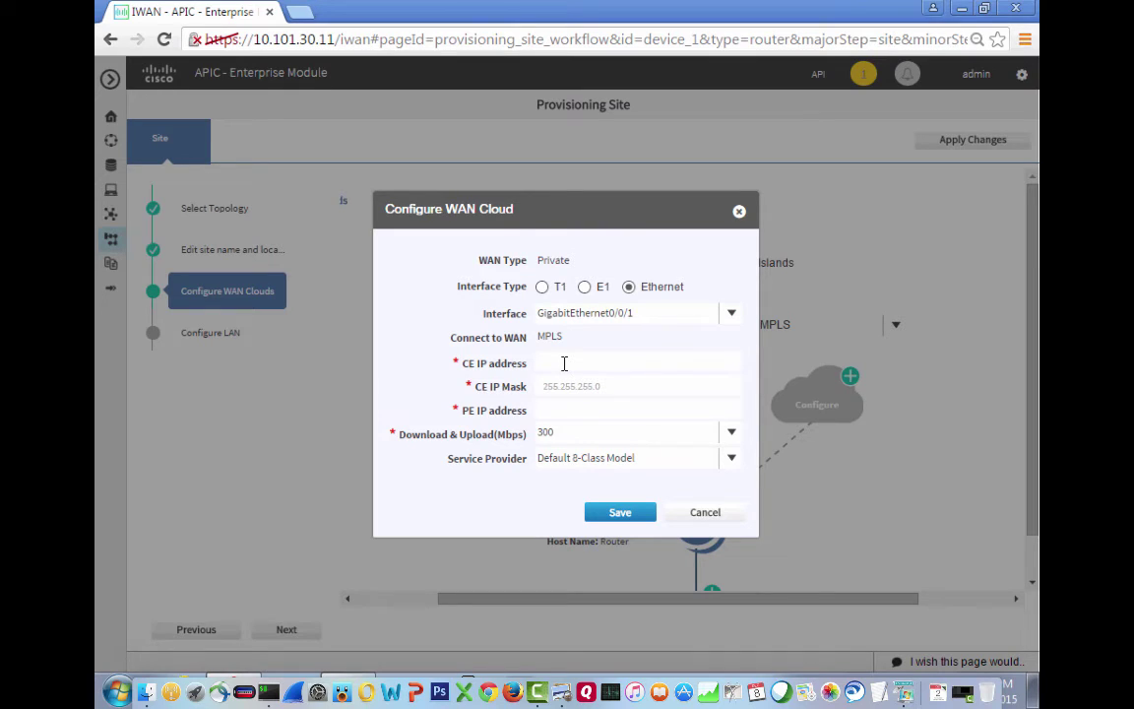
Give the MPLS cloud CE IP 12.2.2.2, mask 255.255.255.0, PE IP 12.2.2.1, and save
left_click(564, 364)
type("12")
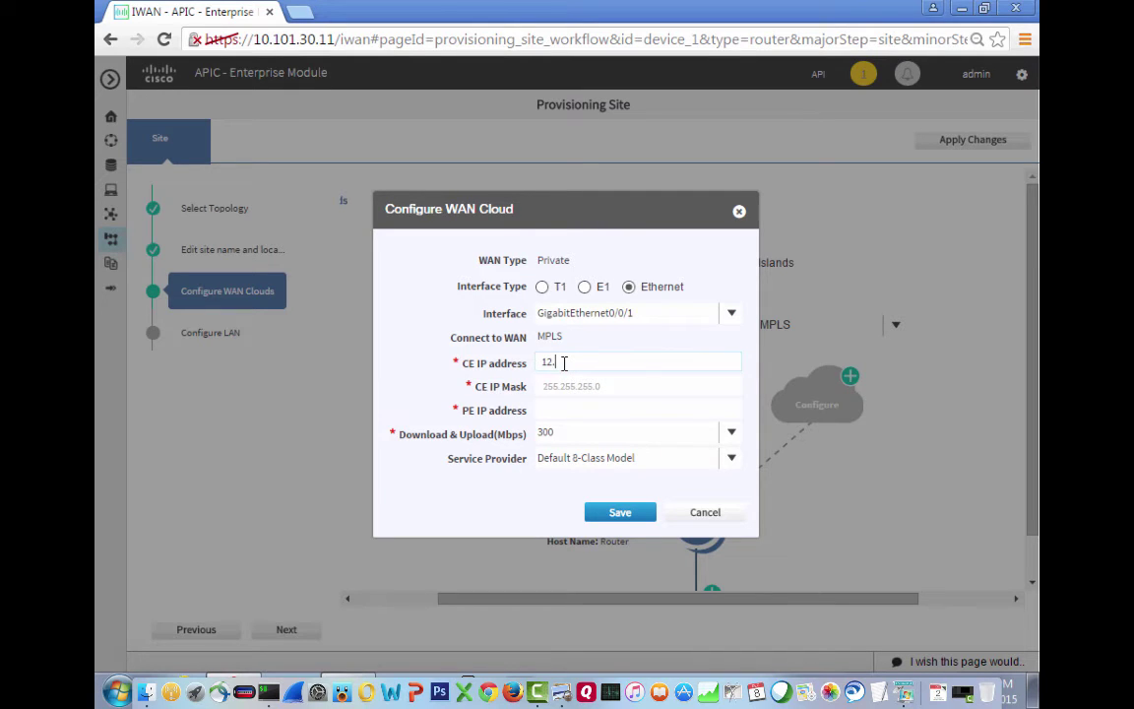
type(".2.2")
key("Tab")
type("255")
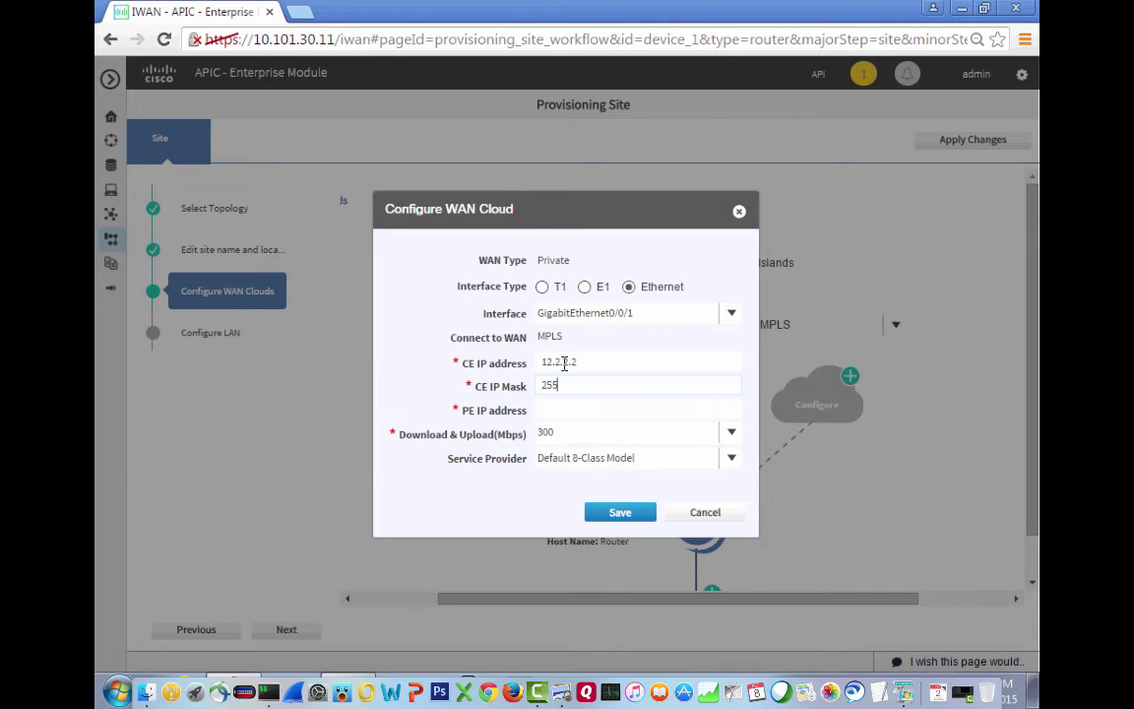
type(".255.255.0")
key("Tab")
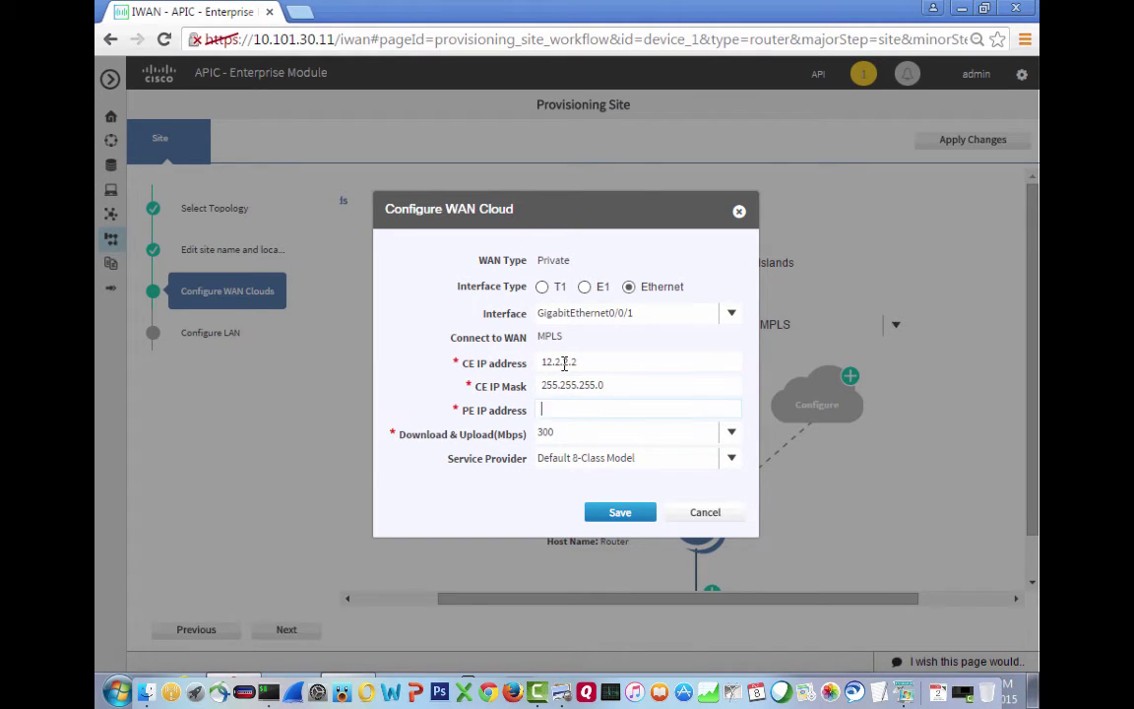
type("12.2.2.1")
key("Tab")
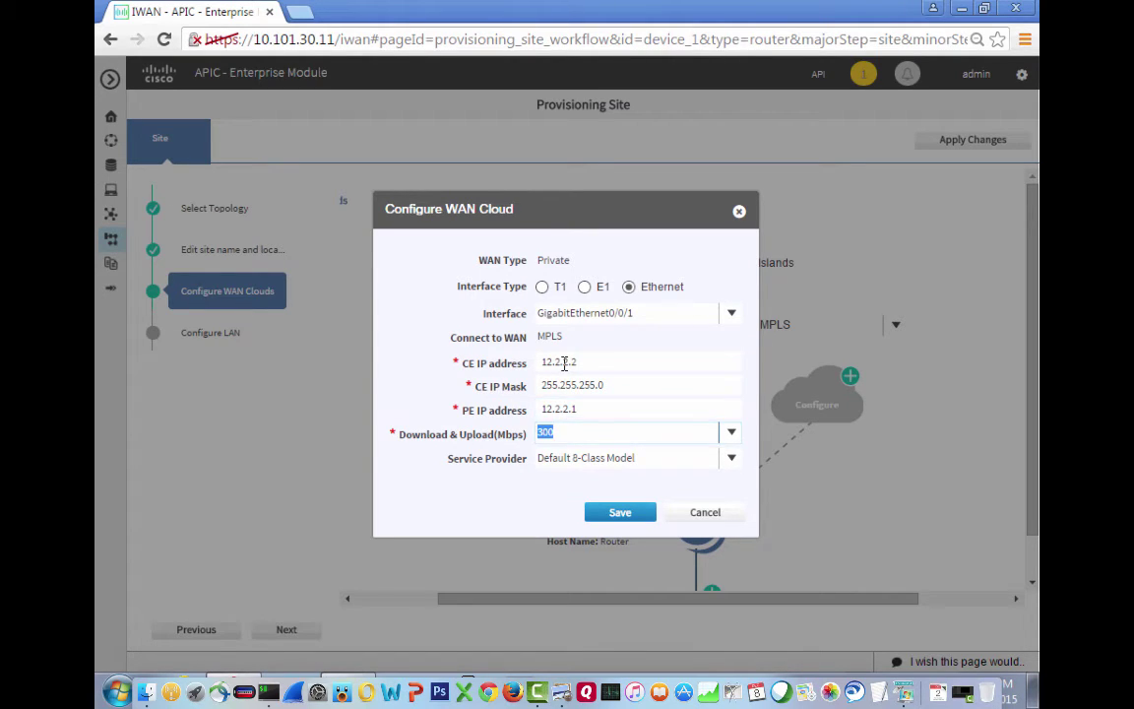
left_click(631, 519)
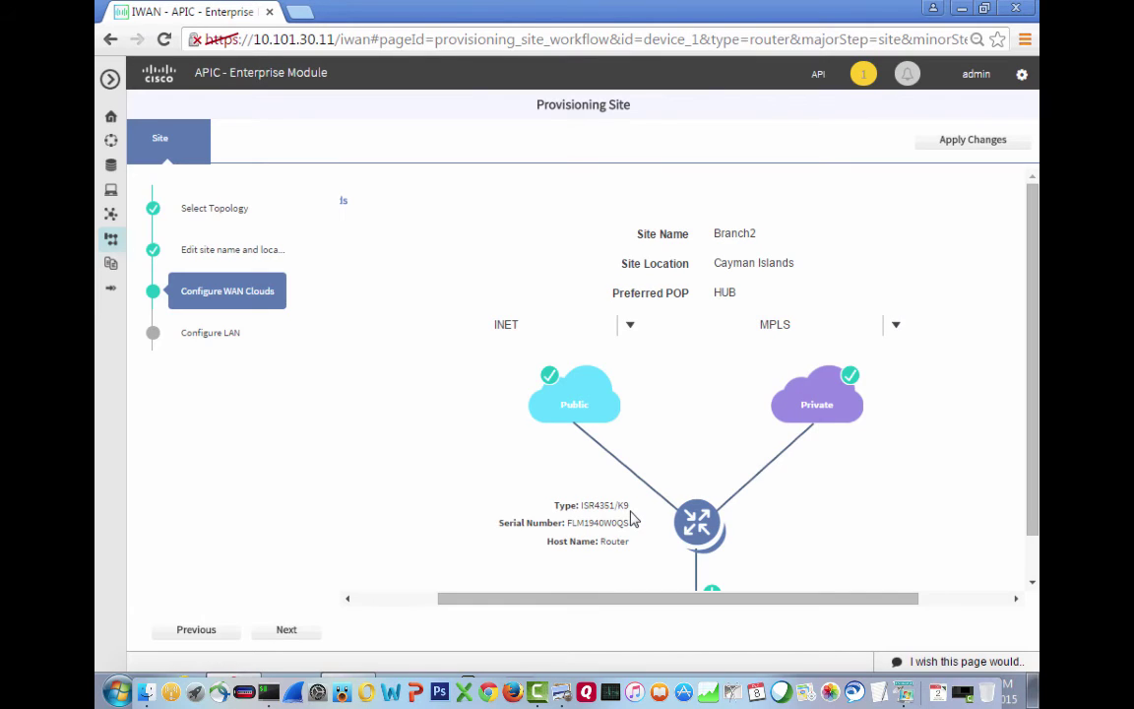
Delete the Wireless, Voice & Video and Guest VLANs, keeping Data VLAN 64 with 120 IPs, and save
left_click(1033, 574)
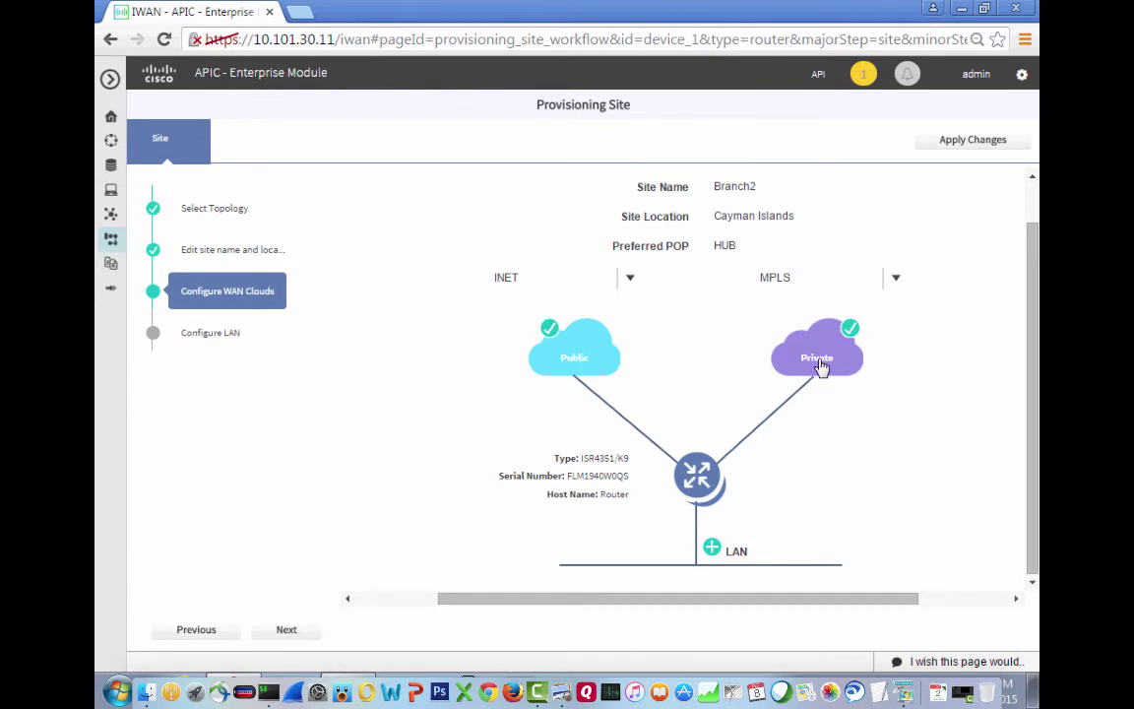
left_click(727, 556)
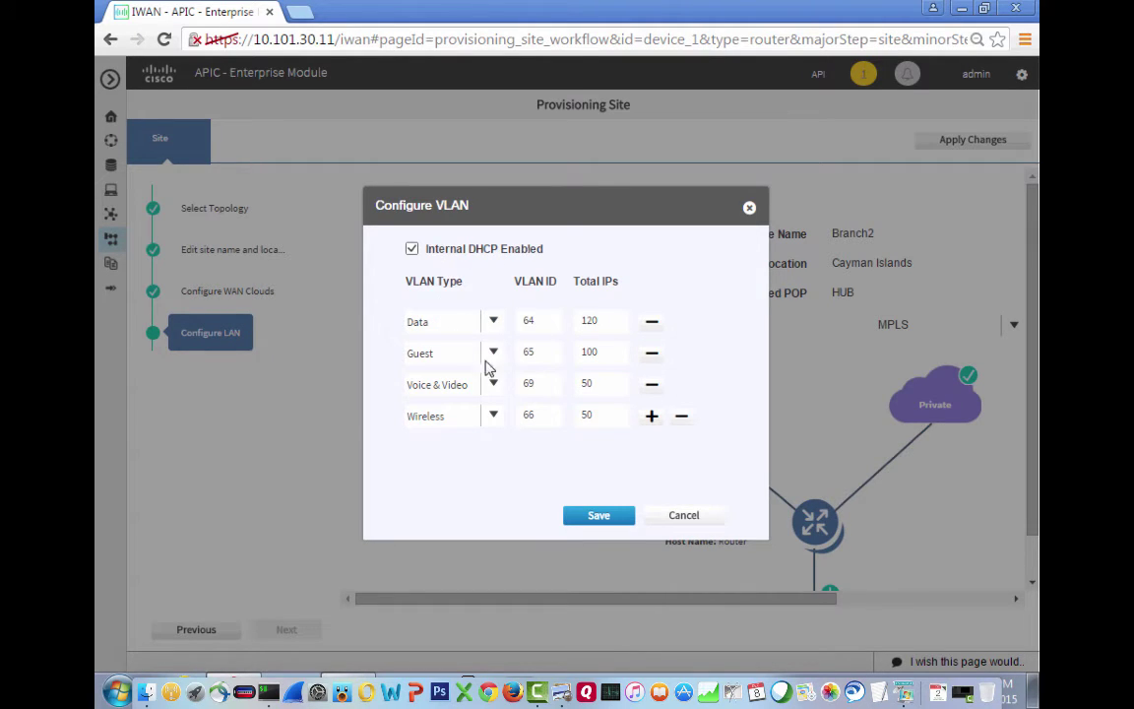
left_click(683, 421)
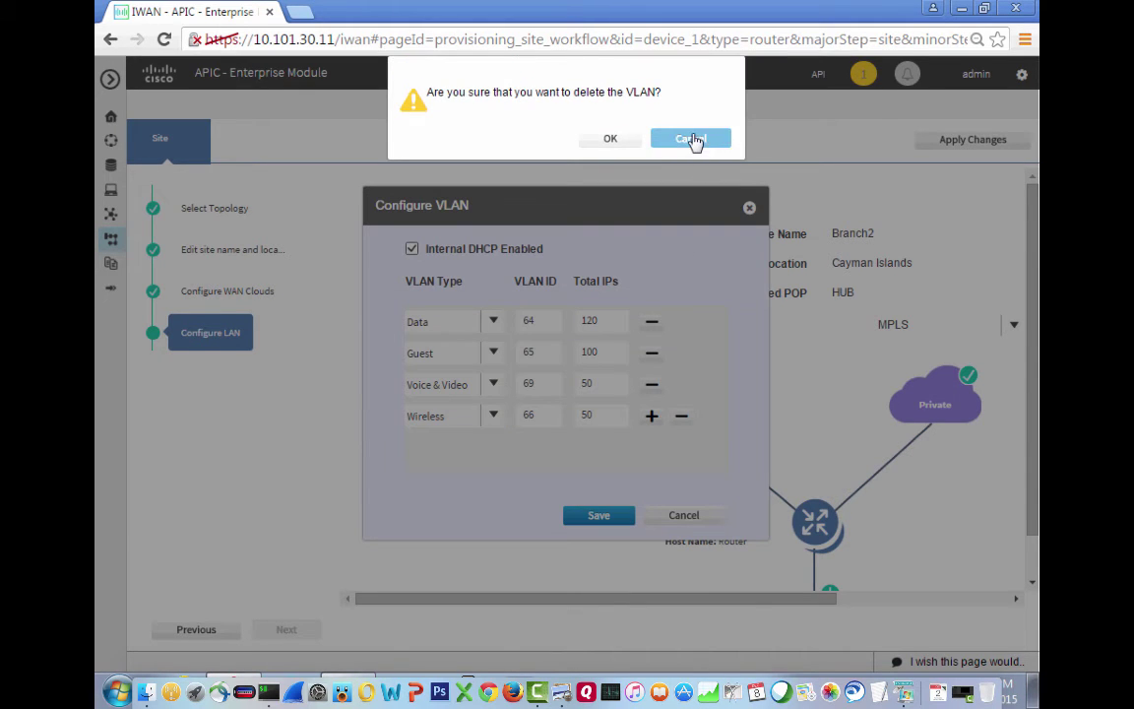
left_click(696, 140)
left_click(684, 422)
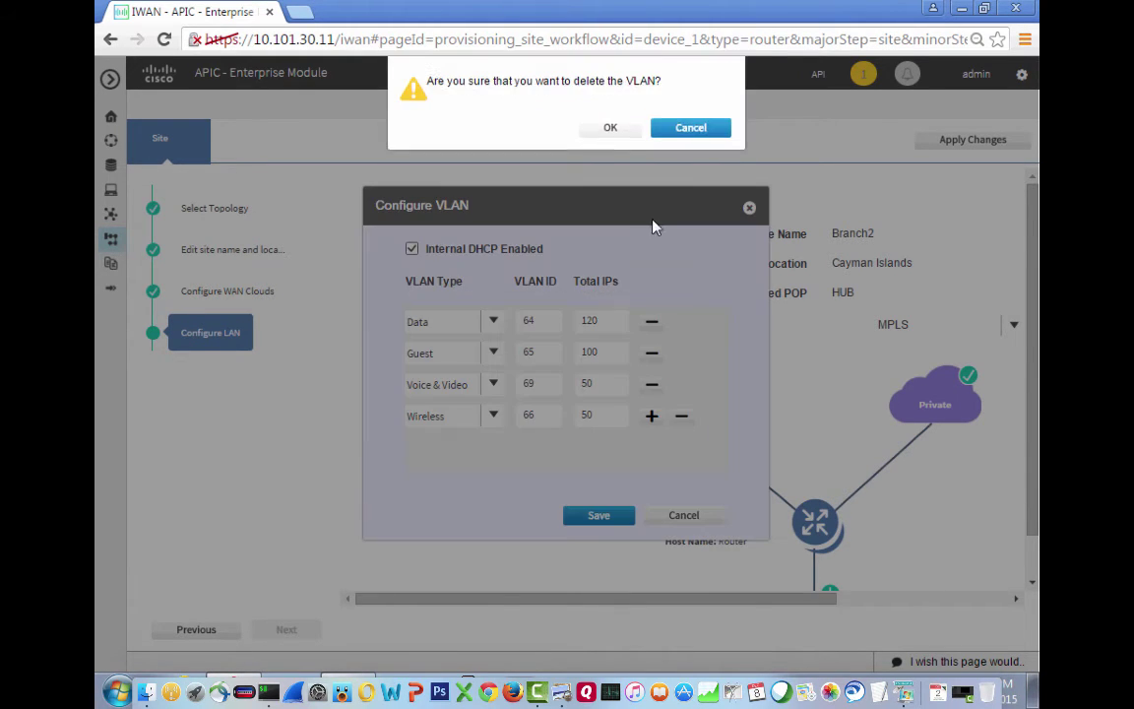
left_click(612, 140)
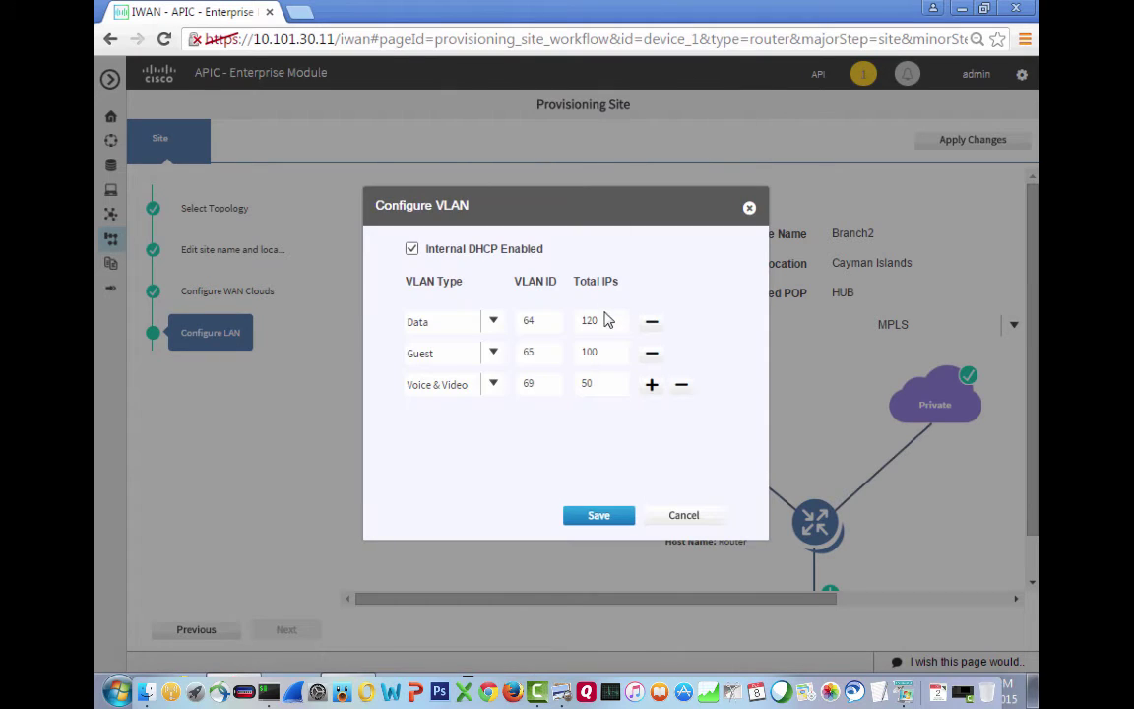
left_click(682, 389)
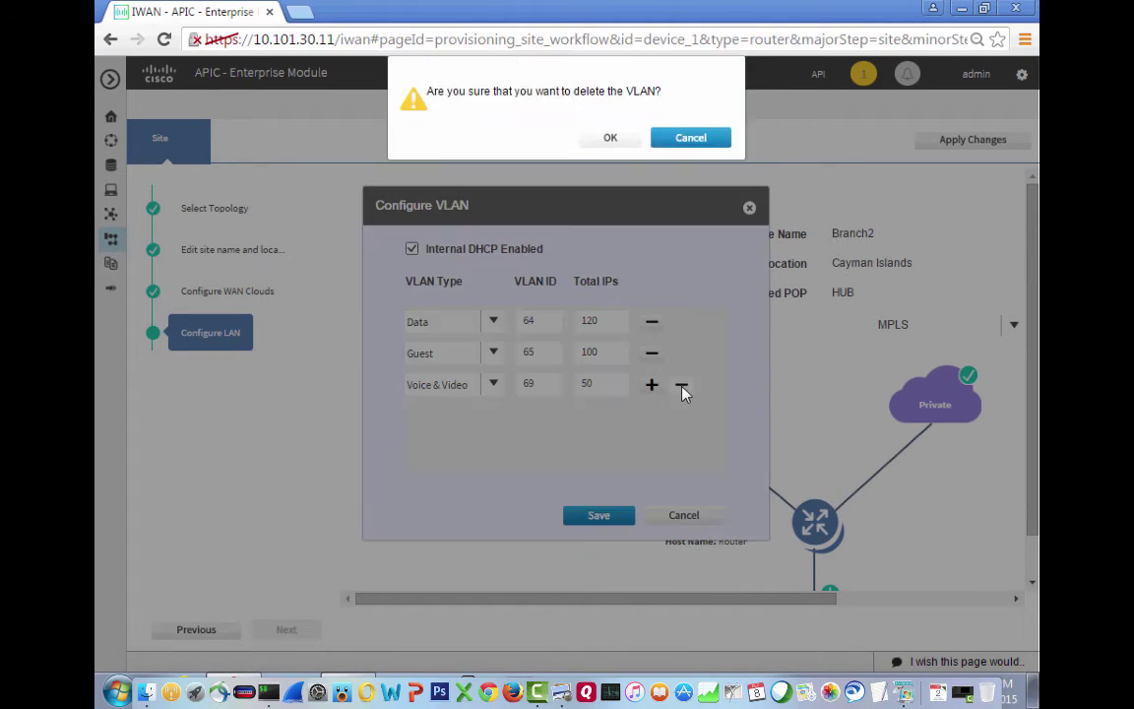
left_click(612, 139)
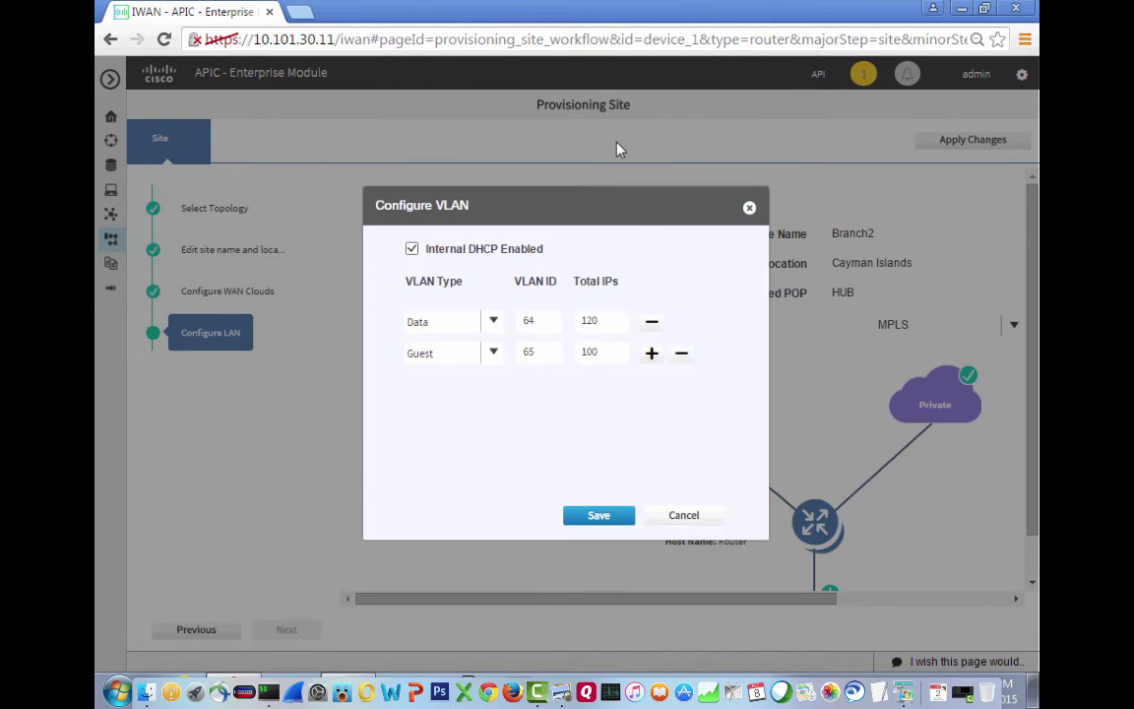
left_click(683, 356)
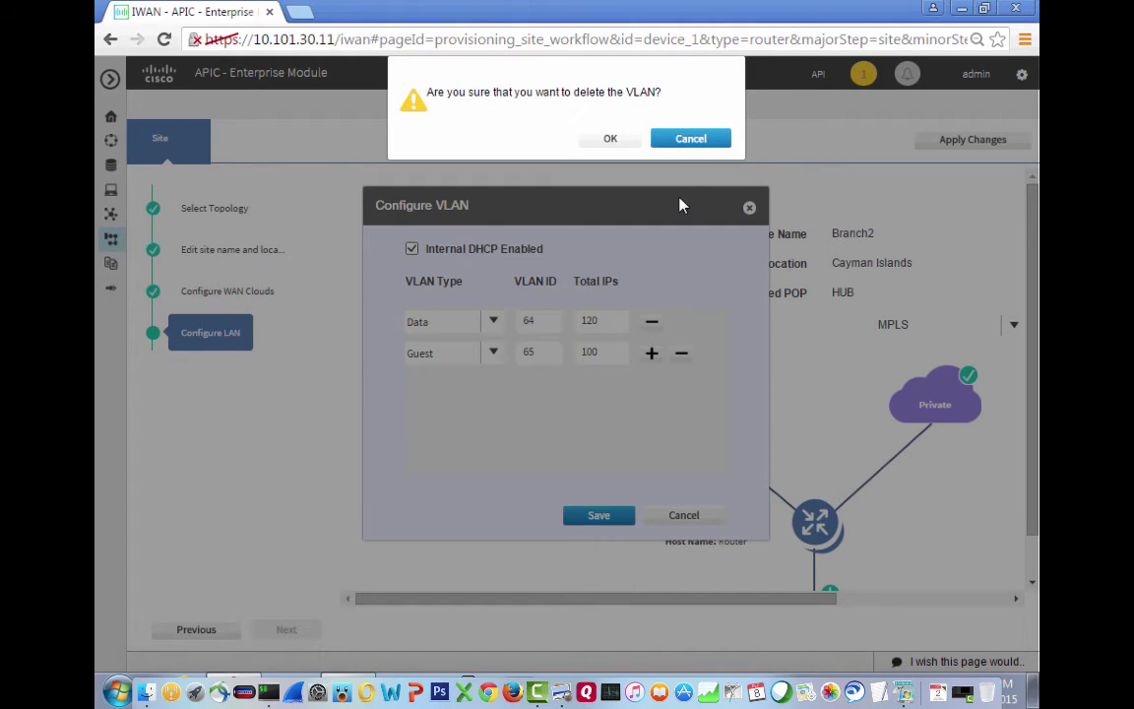
left_click(612, 140)
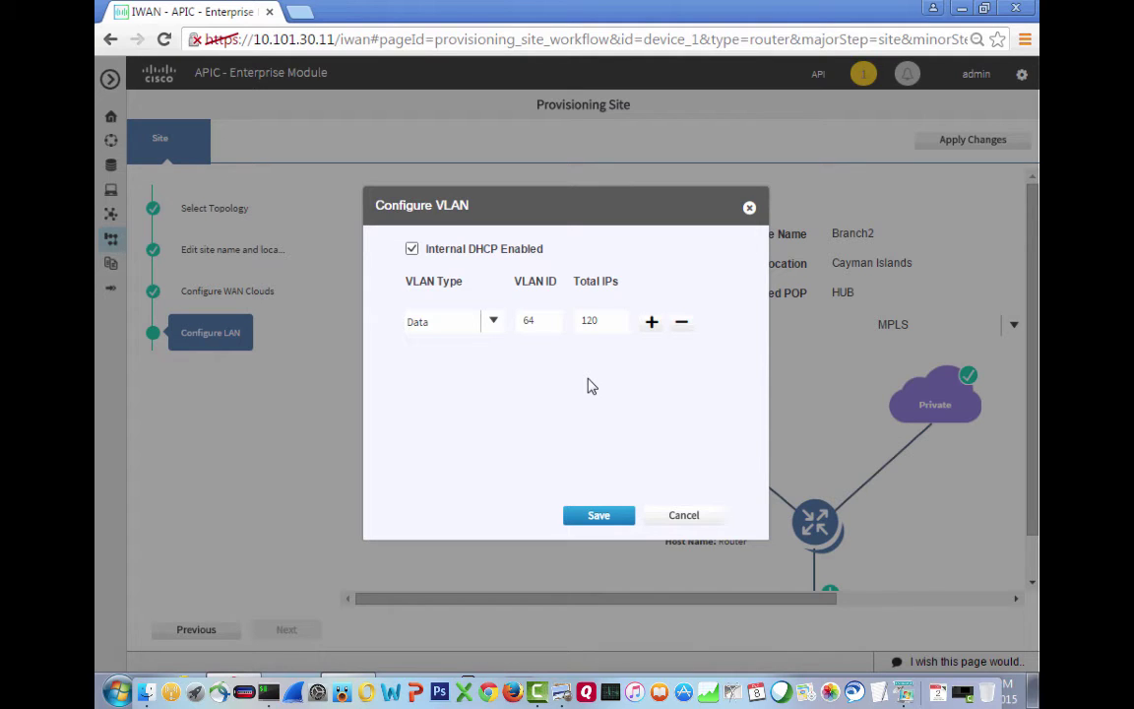
left_click(596, 520)
Finish the LAN setup and review Branch2's summary of router, WAN clouds and DHCP settings
left_click(622, 516)
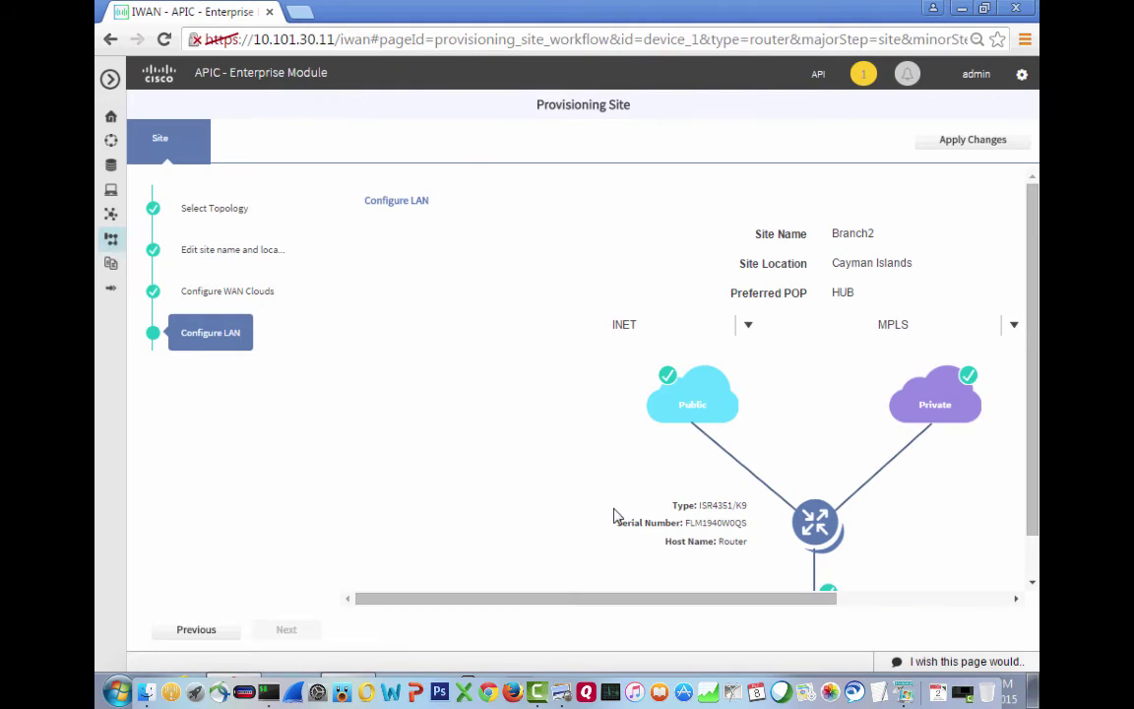
scroll(1032, 574, "down", 1)
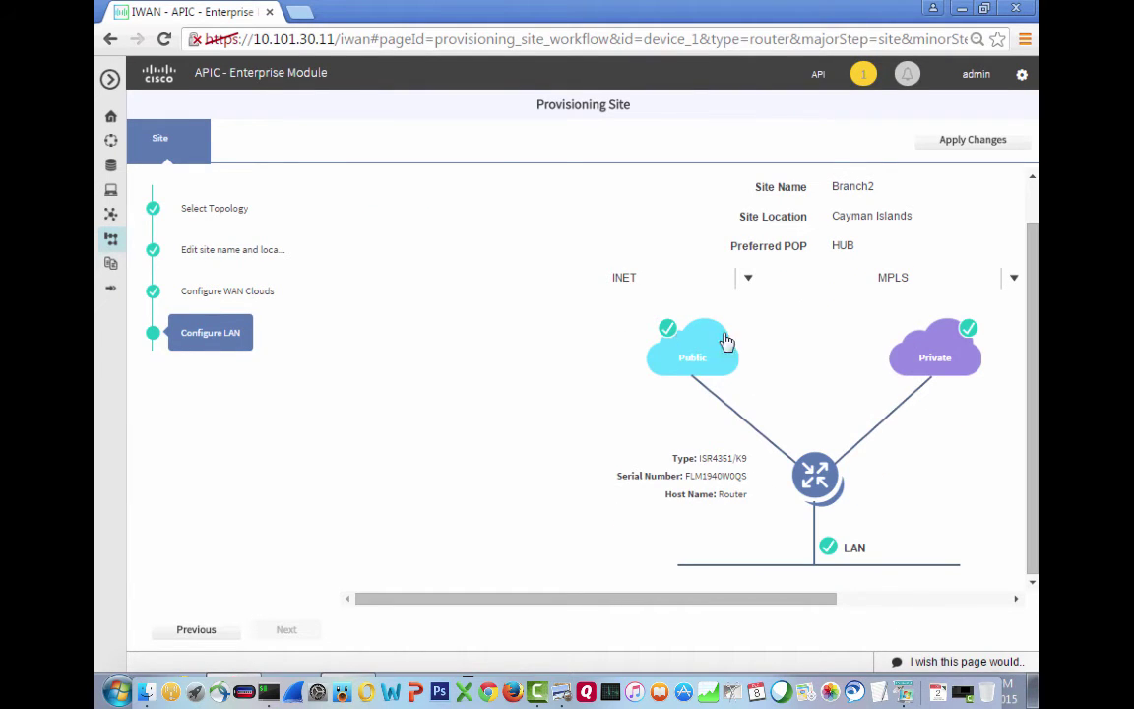
left_click(936, 600)
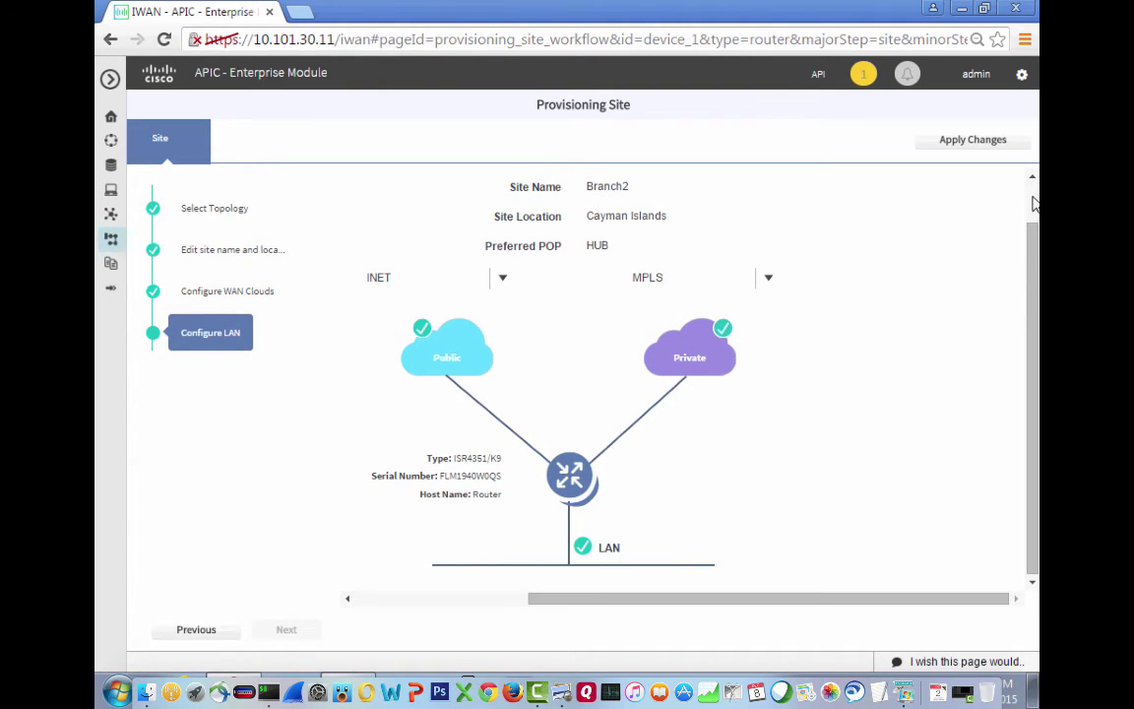
scroll(930, 186, "up", 1)
left_click(976, 144)
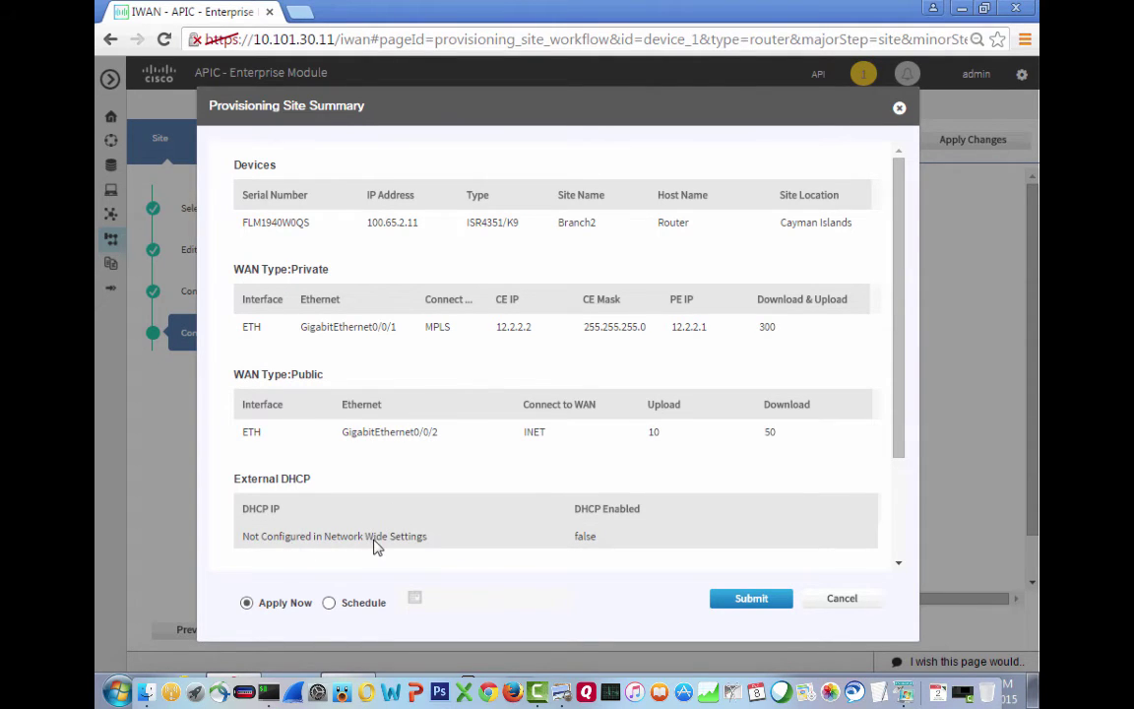
Scroll through the Branch2 summary, submit the provisioning and confirm applying the changes
left_click_drag(899, 451, 904, 567)
left_click(900, 561)
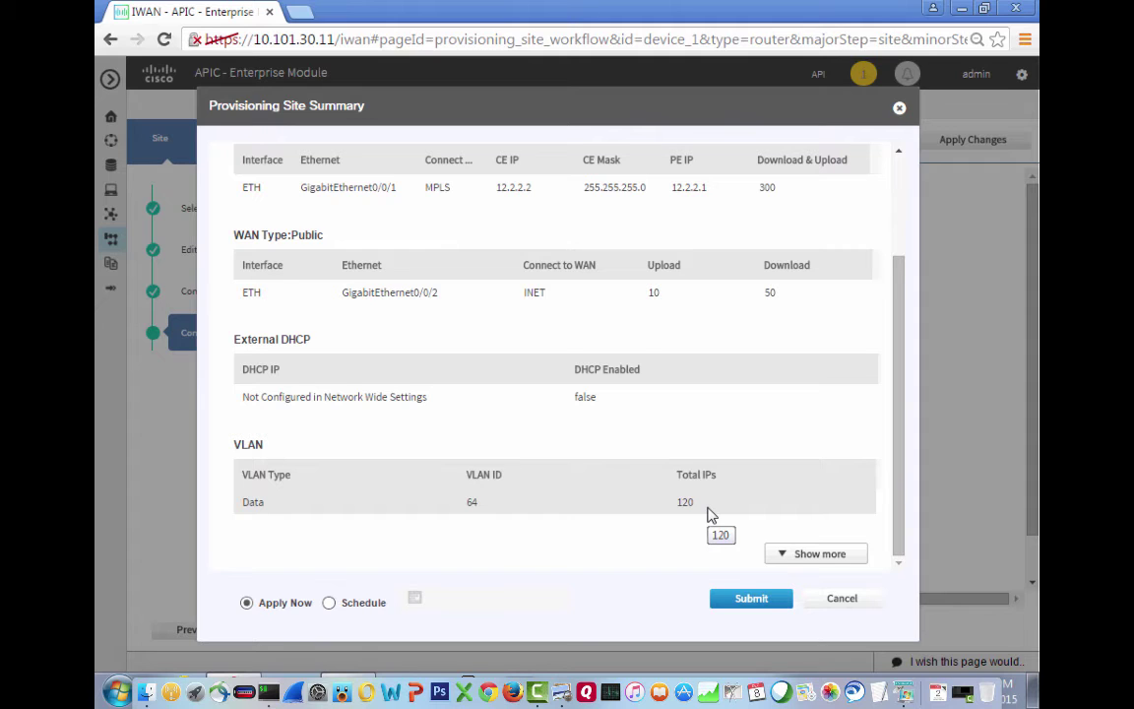
left_click(764, 607)
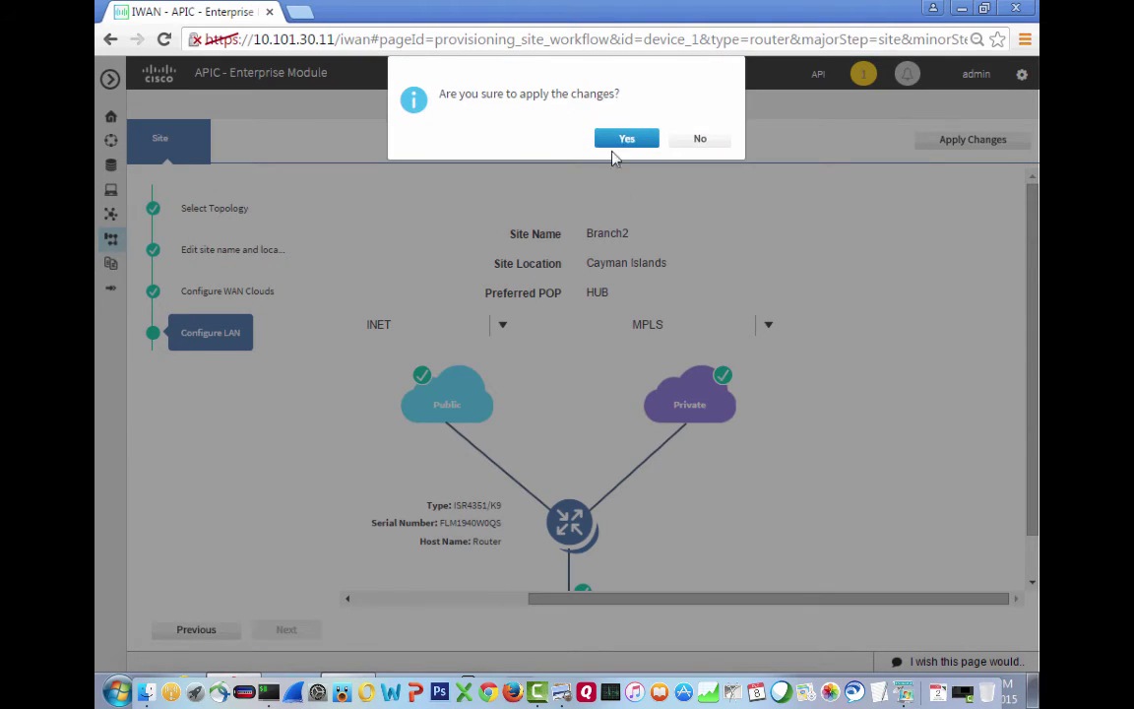
left_click(615, 143)
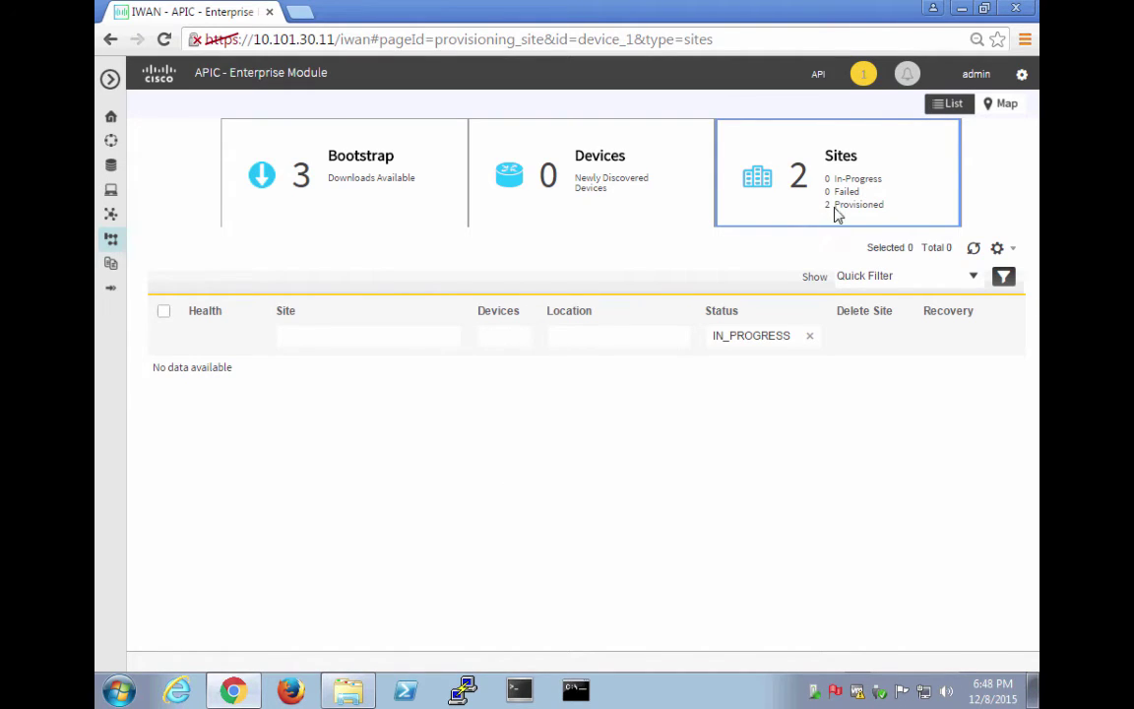
Open the 2 provisioned sites from the IWAN dashboard to confirm Branch2 and HUB show SUCCESS
left_click(112, 246)
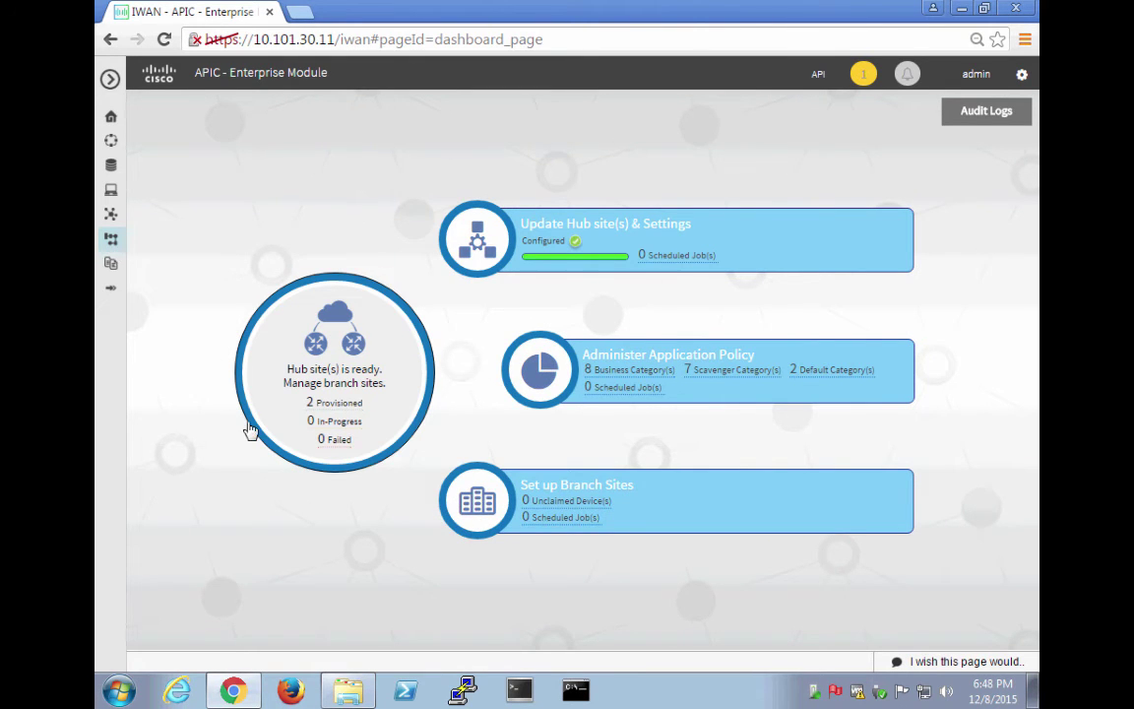
left_click(336, 404)
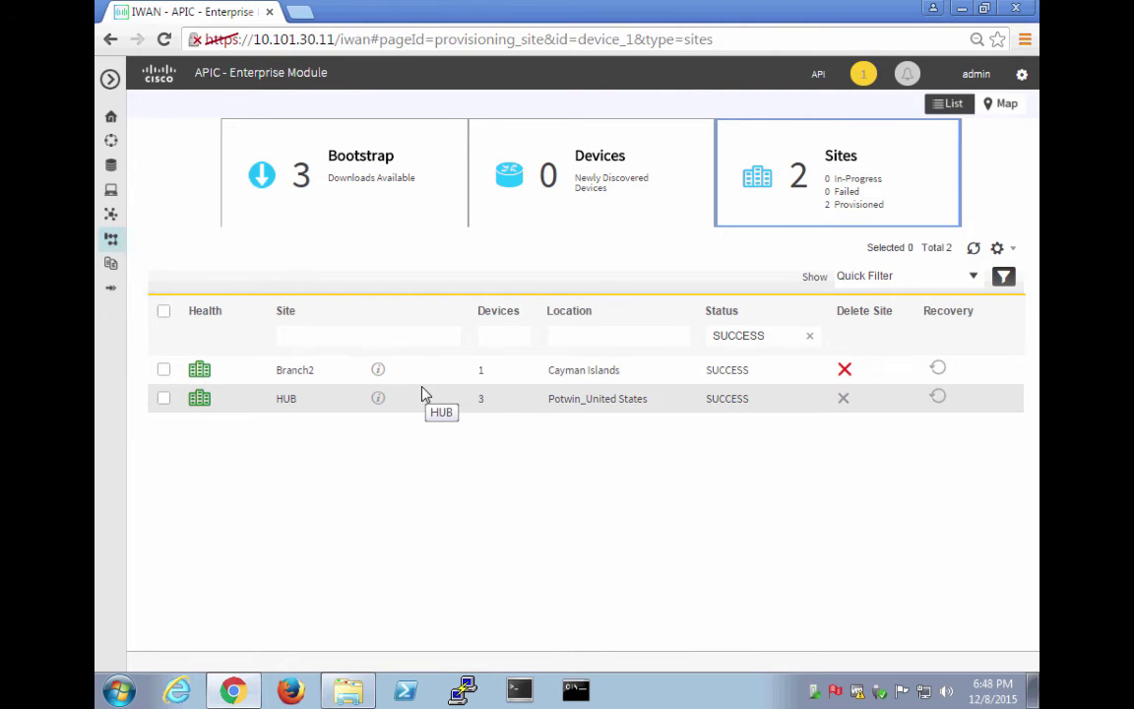
In iTerm, connect to the iwan2-branch2-r1 router console using the IWAN2 profile
key("super+Tab")
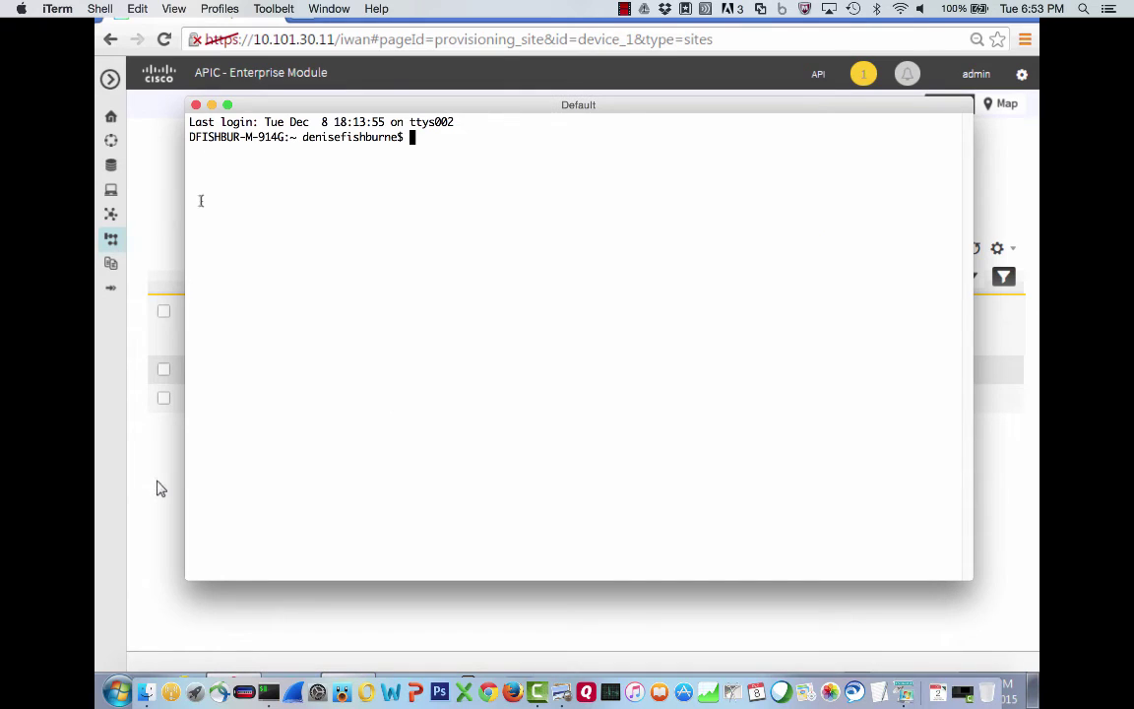
left_click(219, 8)
mouse_move(250, 226)
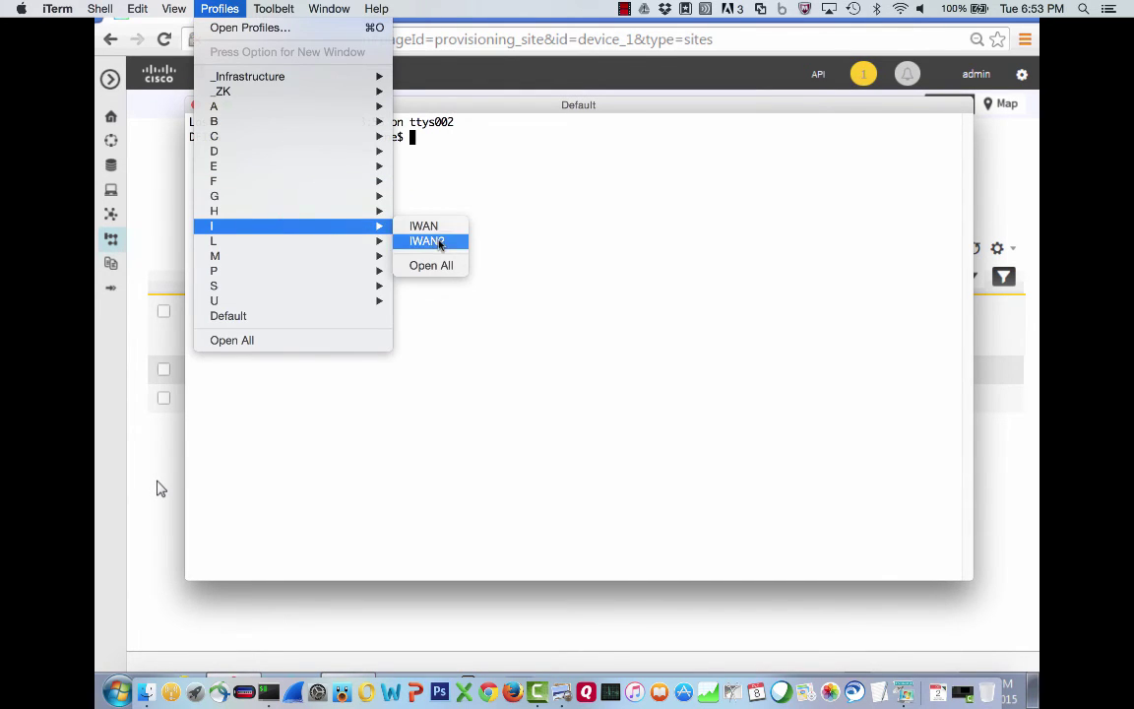
left_click(433, 241)
type("iwan2-branch2-r1")
key("Return")
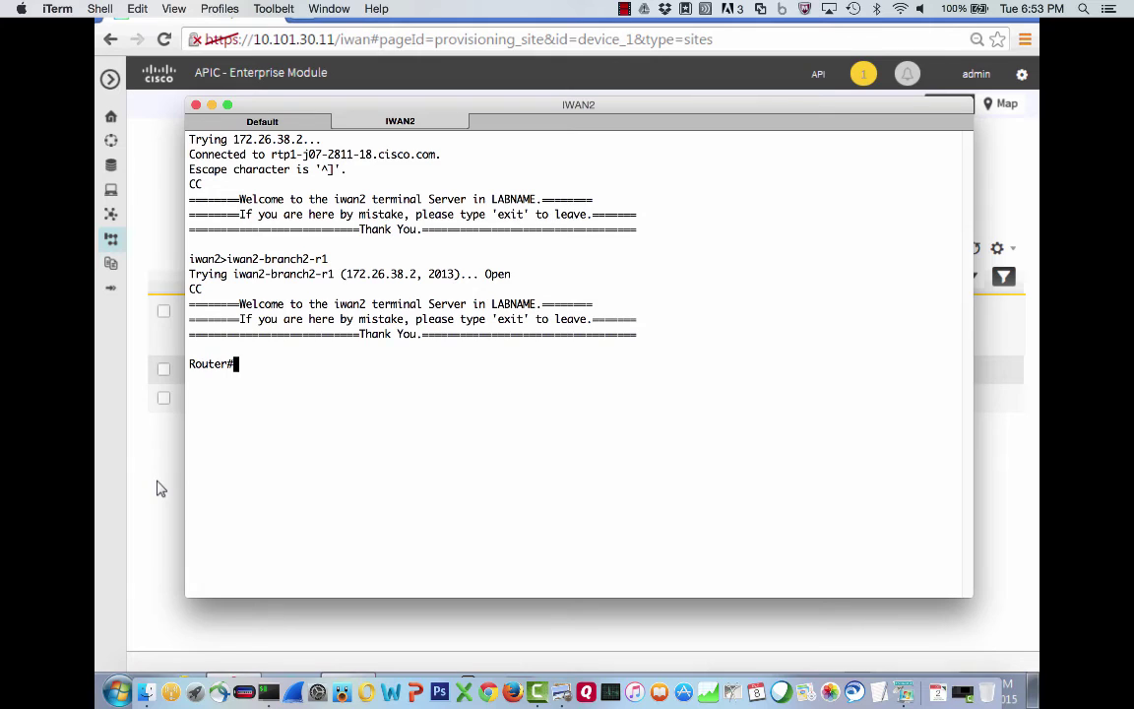
Set the router hostname to iwan2-branch2-r1 in configuration mode, then exit with end
type("config t")
key("Return")
type("host")
key("Tab")
type("iwan2-branch2-r1")
key("Return")
type("end")
key("Return")
Run 'sh run | section domain' to display domain ONE's border, master branch and hub 10.99.0.66
type("sh run | sect")
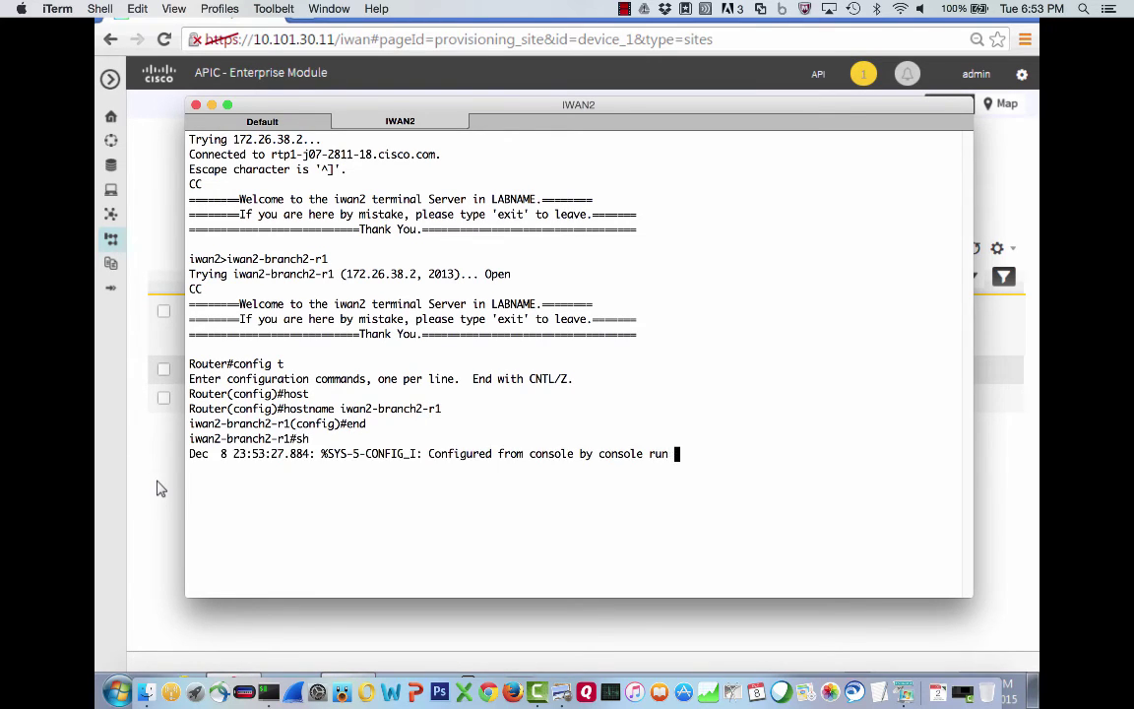
type("ion domain")
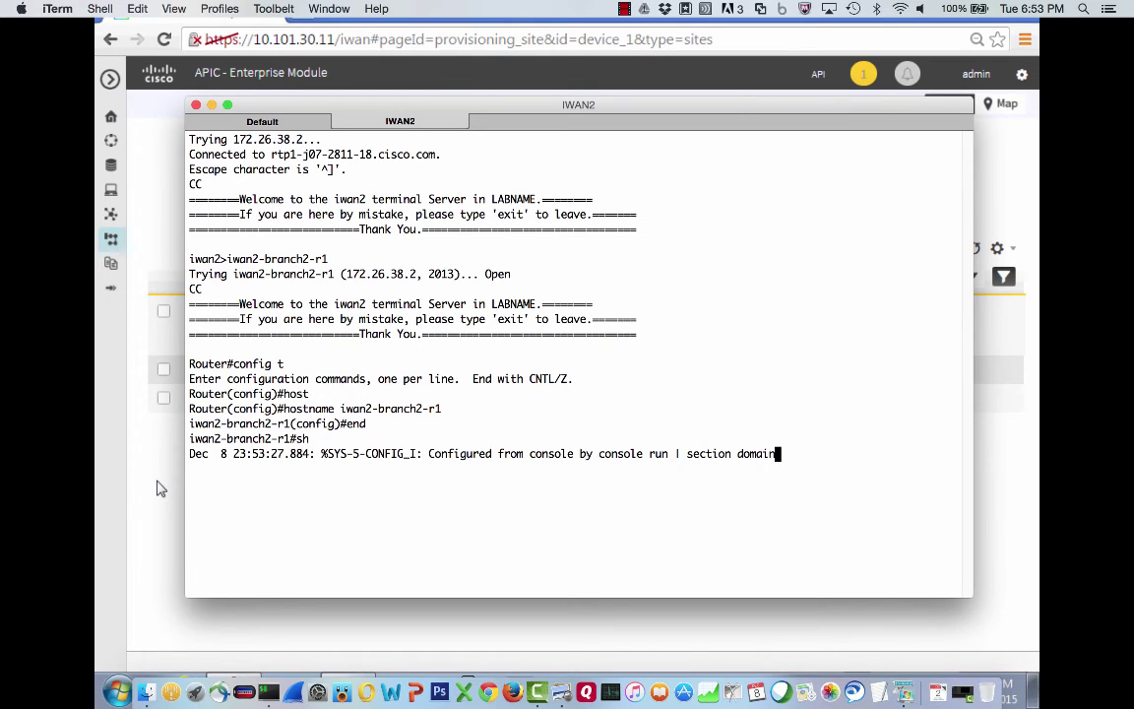
key("Return")
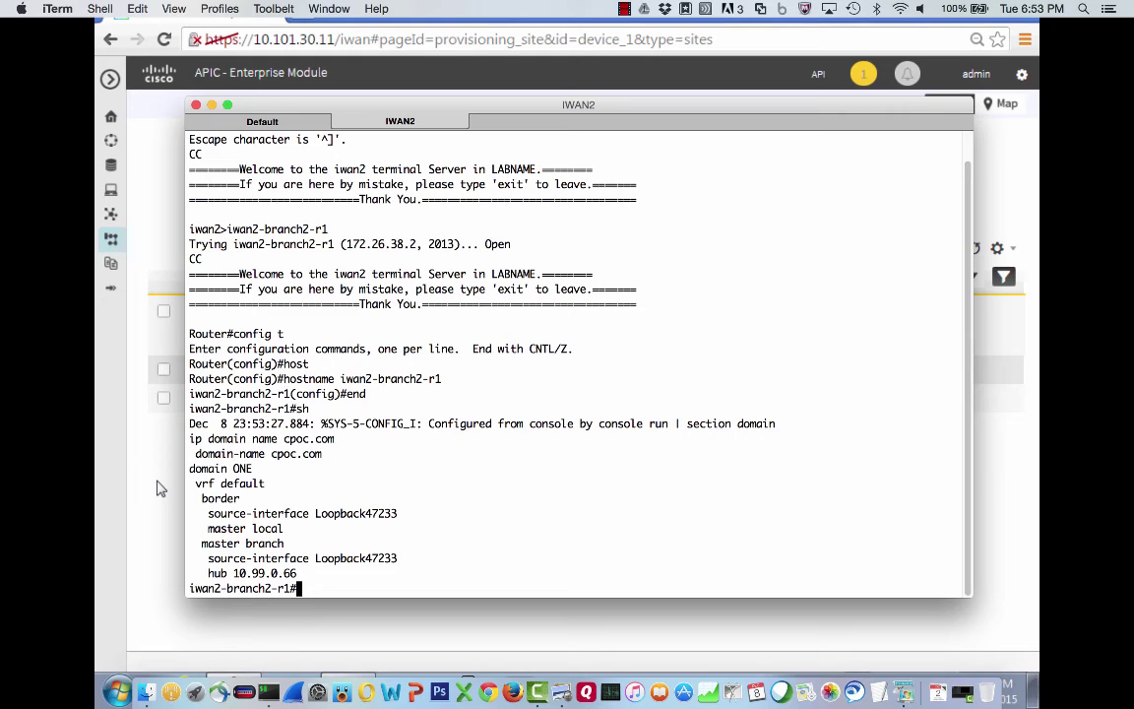
Run 'sh dmvpn' and compare it against the network topology slide
type("sh dmvpn")
key("Return")
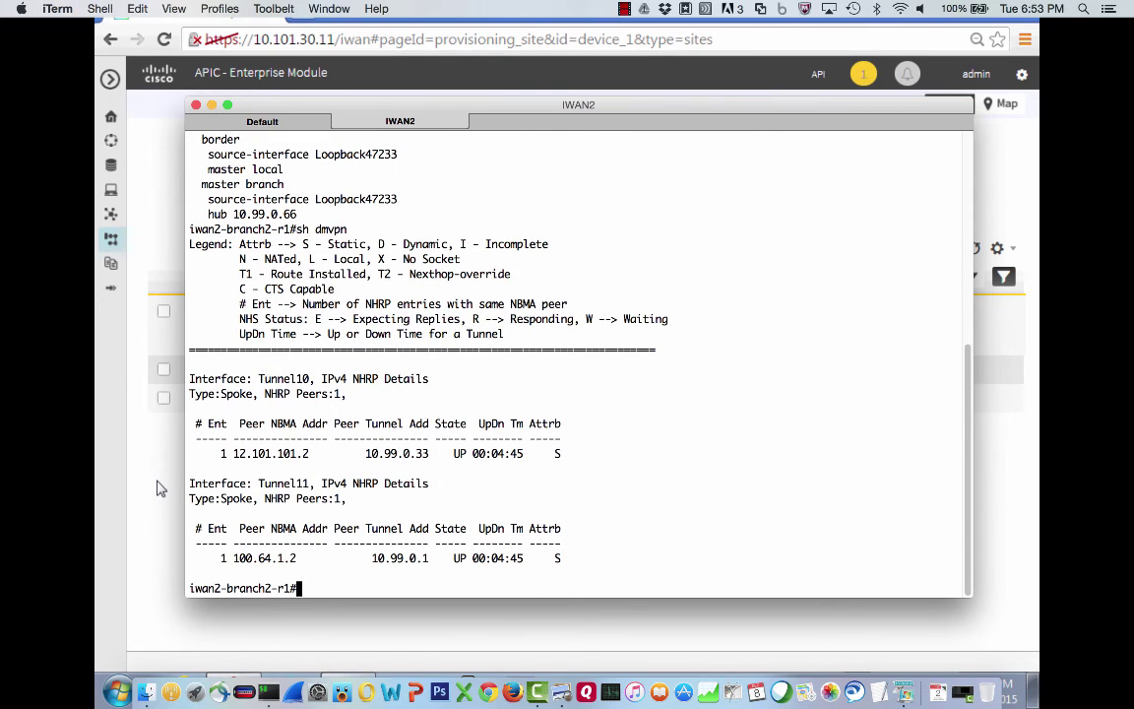
key("super+Tab")
key("super+Tab")
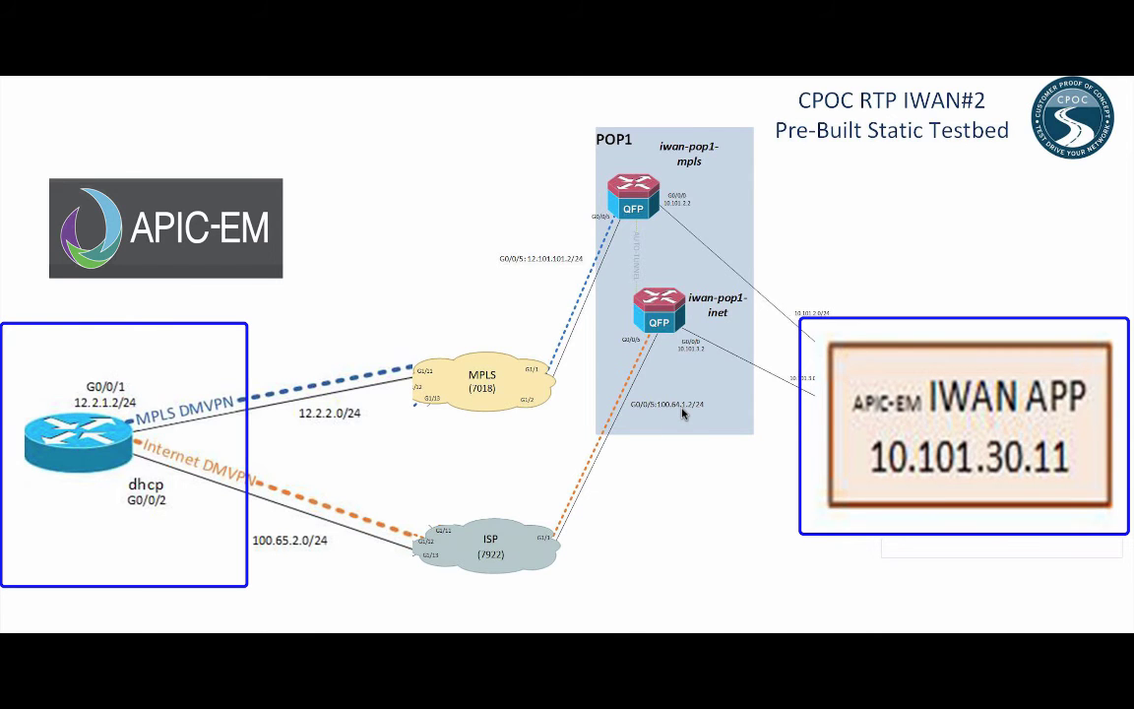
key("super+Tab")
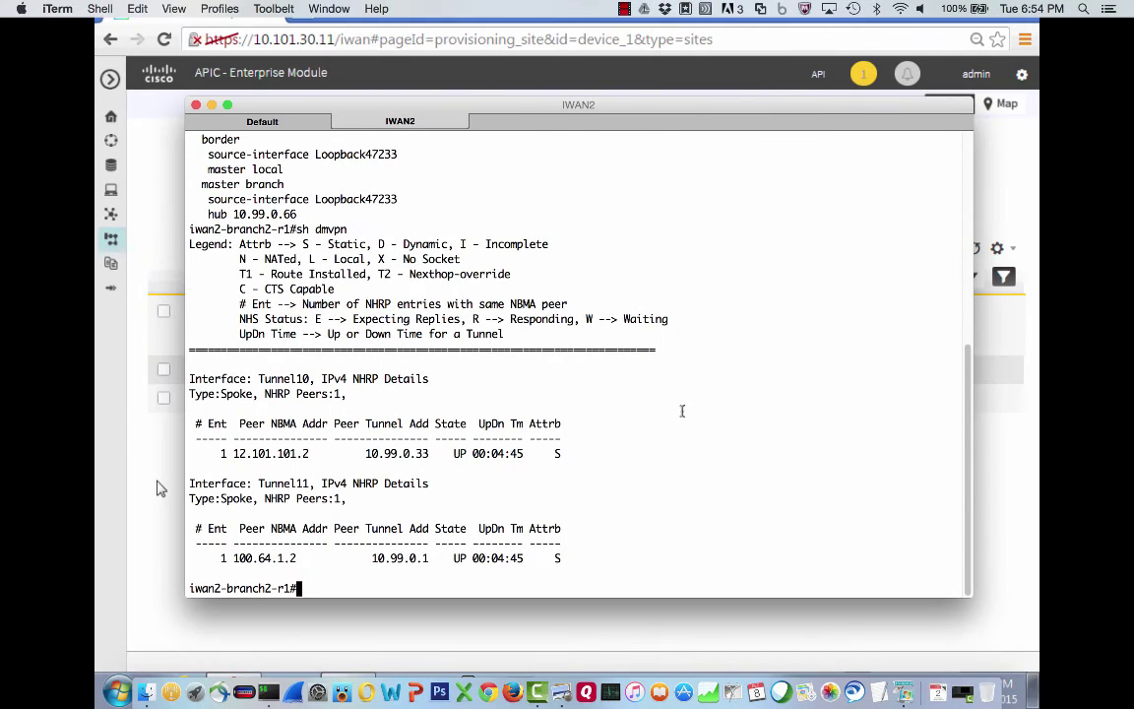
Highlight the Tunnel10 peer 12.101.101.2 and the Tunnel11 peer 10.99.0.1 in the DMVPN output
double_click(233, 453)
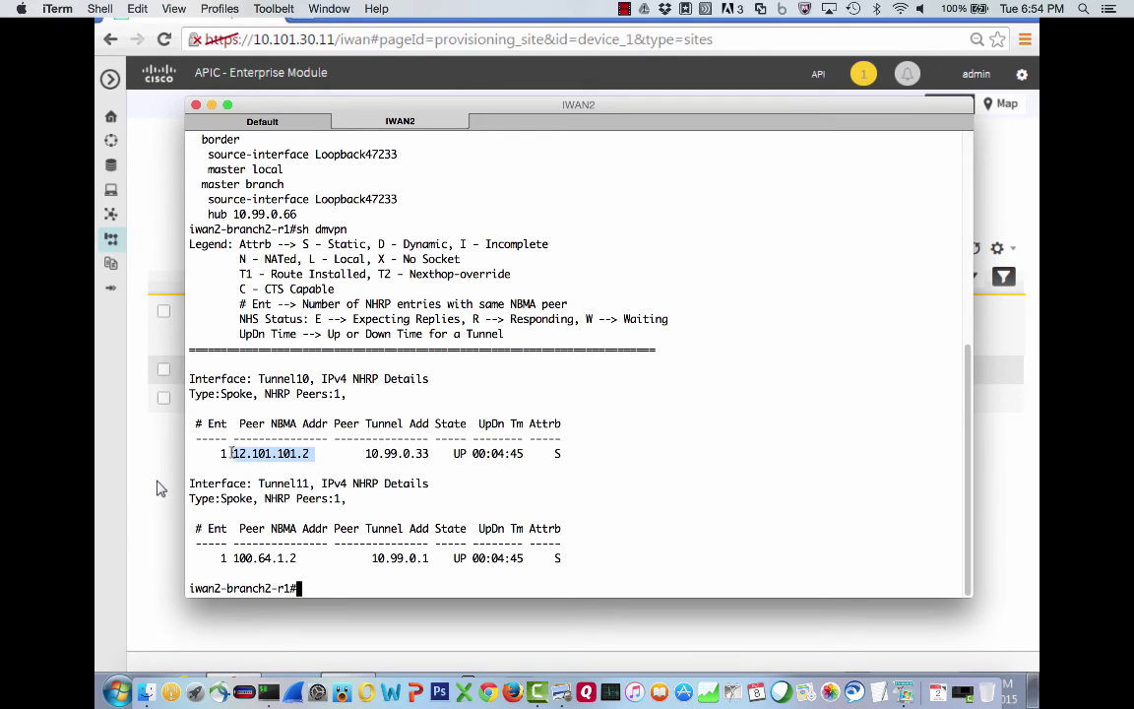
left_click_drag(228, 454, 312, 453)
left_click_drag(240, 558, 297, 559)
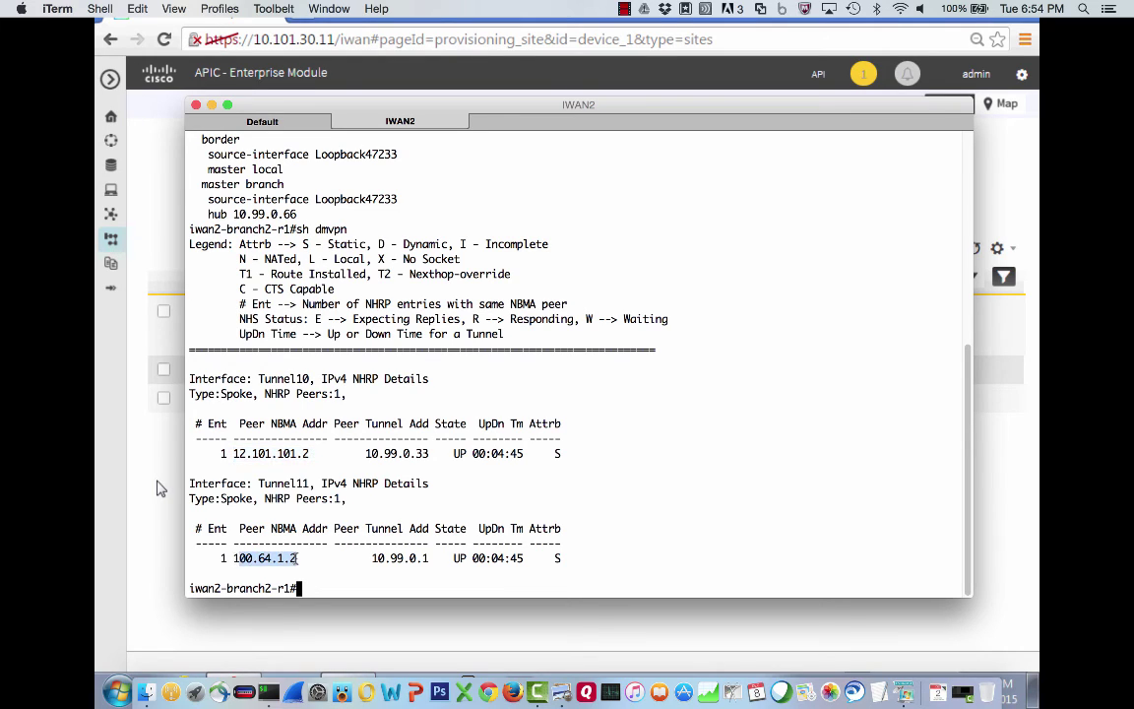
left_click(333, 470)
triple_click(364, 450)
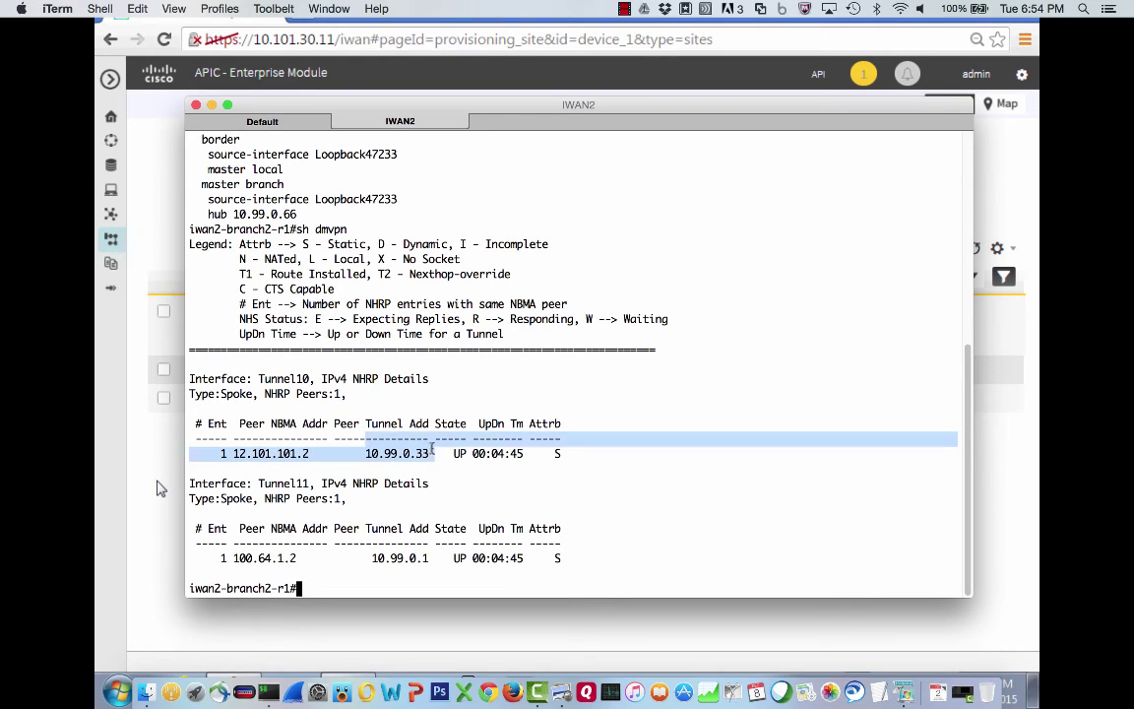
left_click_drag(372, 559, 426, 558)
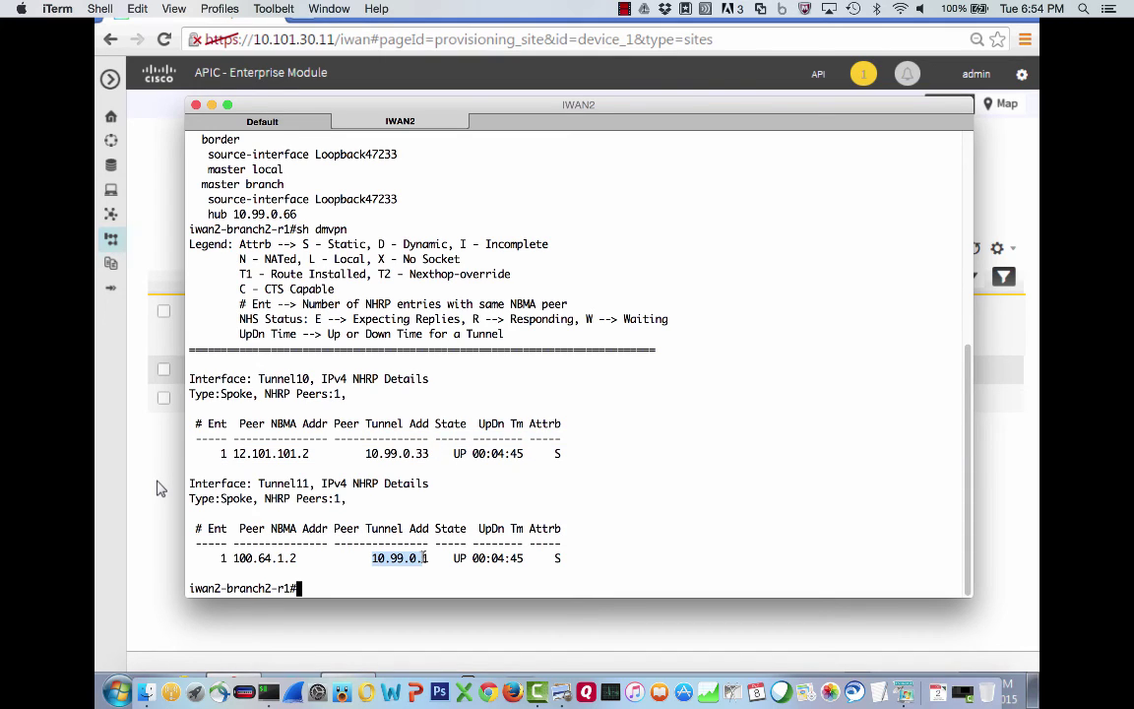
left_click(424, 558)
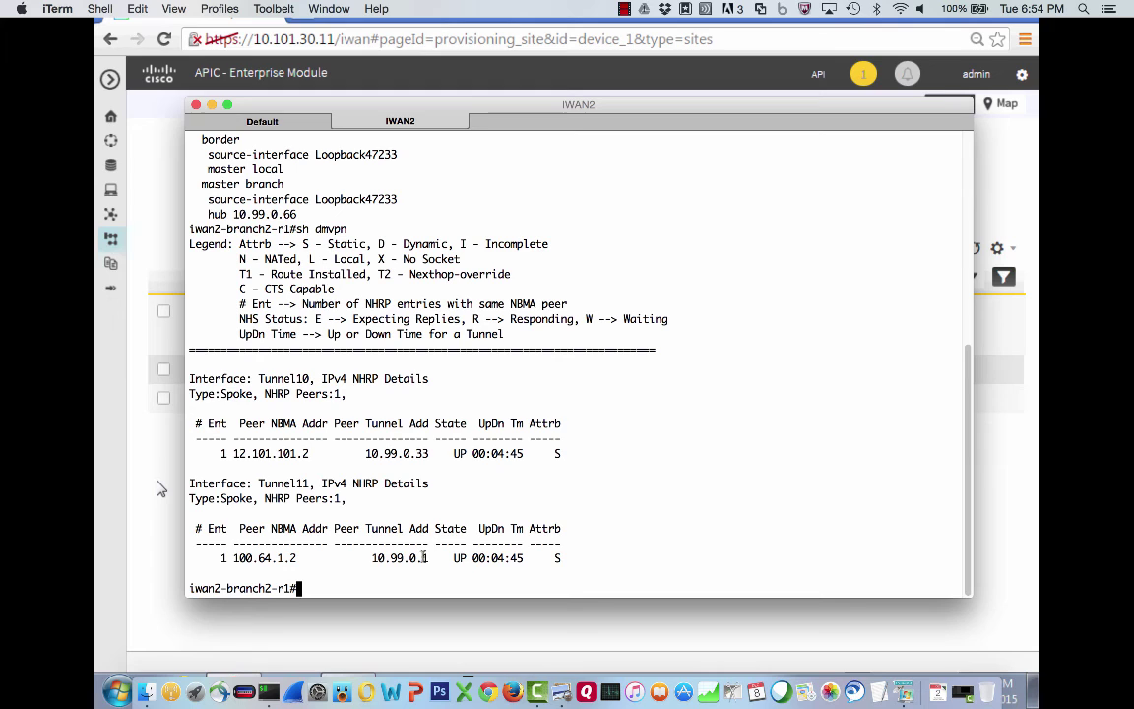
Run 'sh ip eigrp nei' to list neighbors 10.99.0.33 and 10.99.0.1, then reprint the domain configuration
type("sh ip eigr")
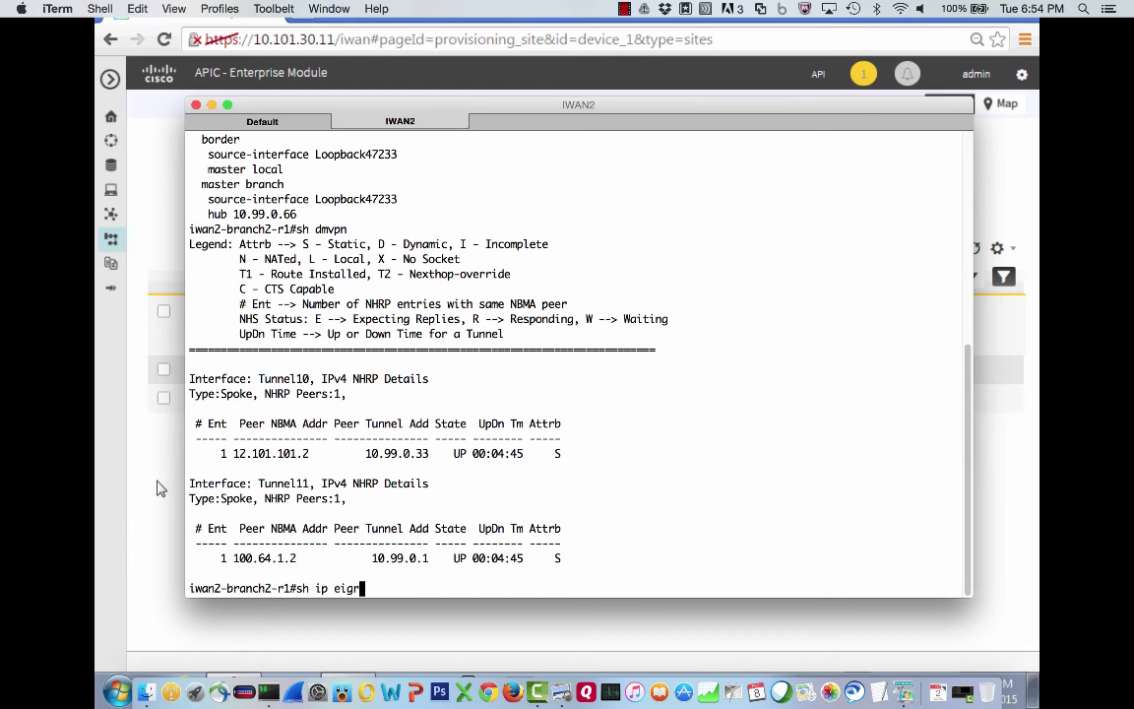
type("p nei")
key("Return")
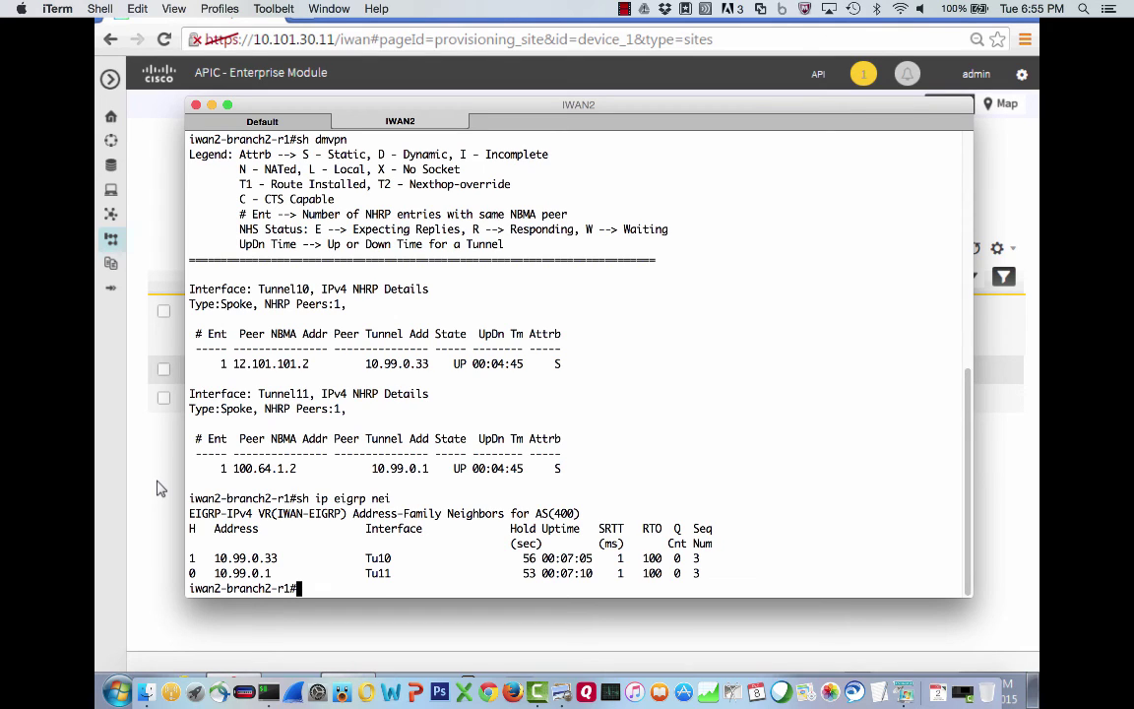
type("sh run | section domain")
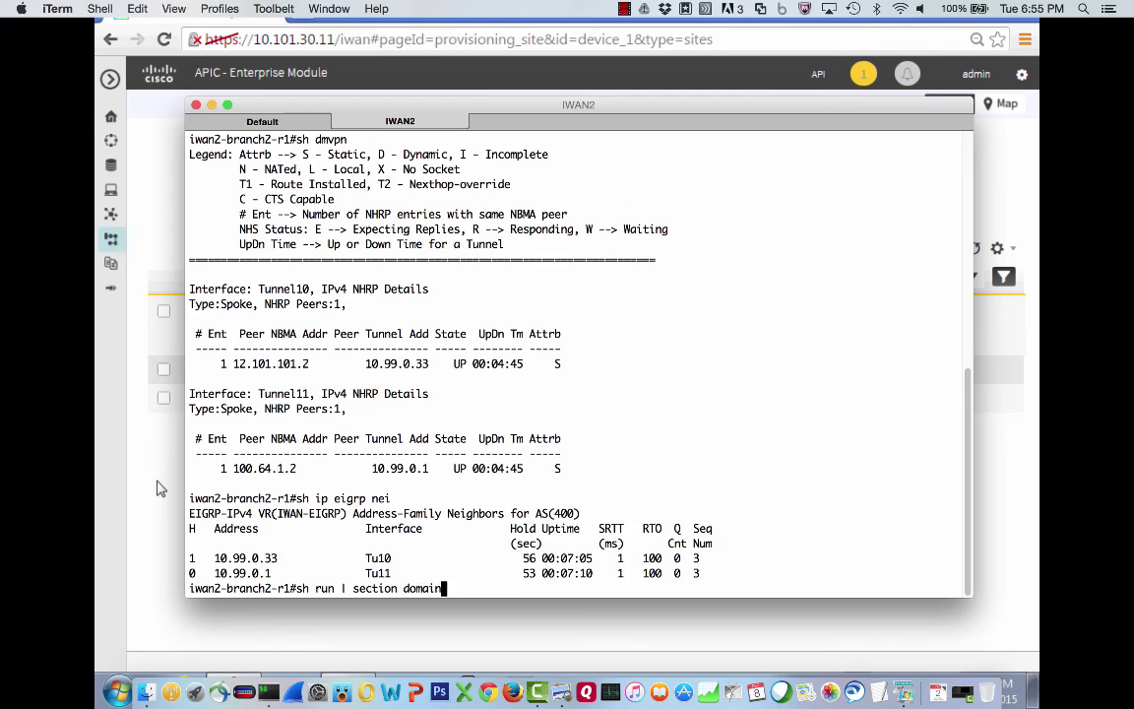
key("Return")
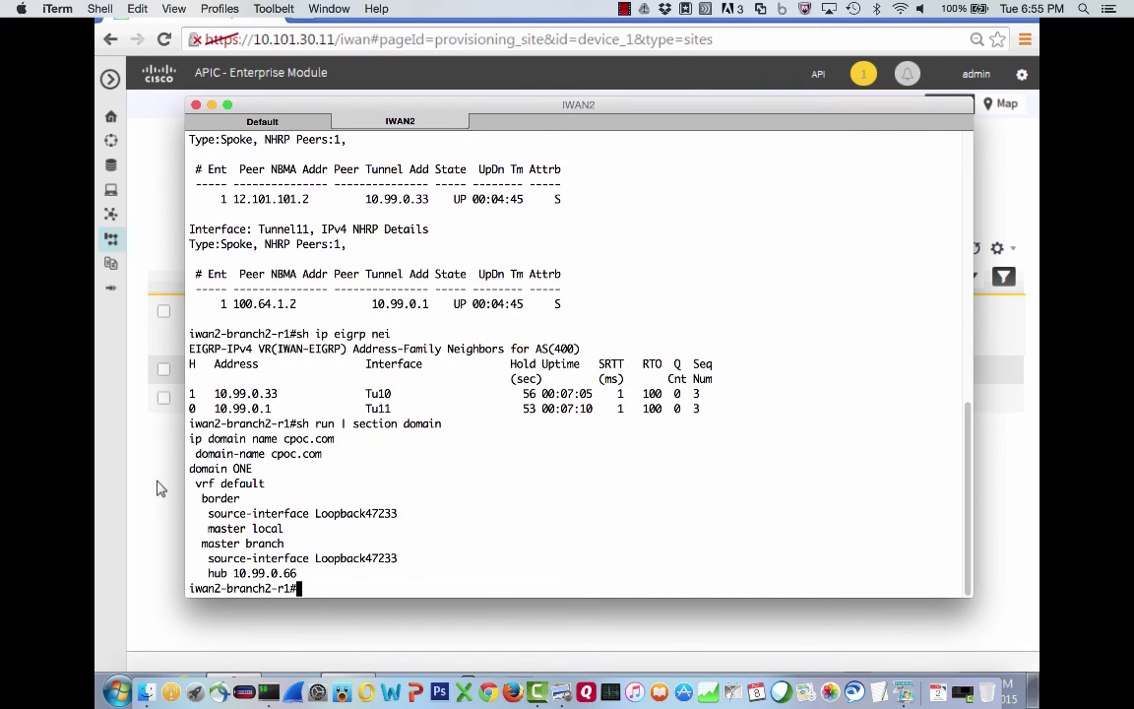
Run 'sh domain ONE master status' and highlight the Up status and Minimum Requirement Met lines
type("sh domain ONE ")
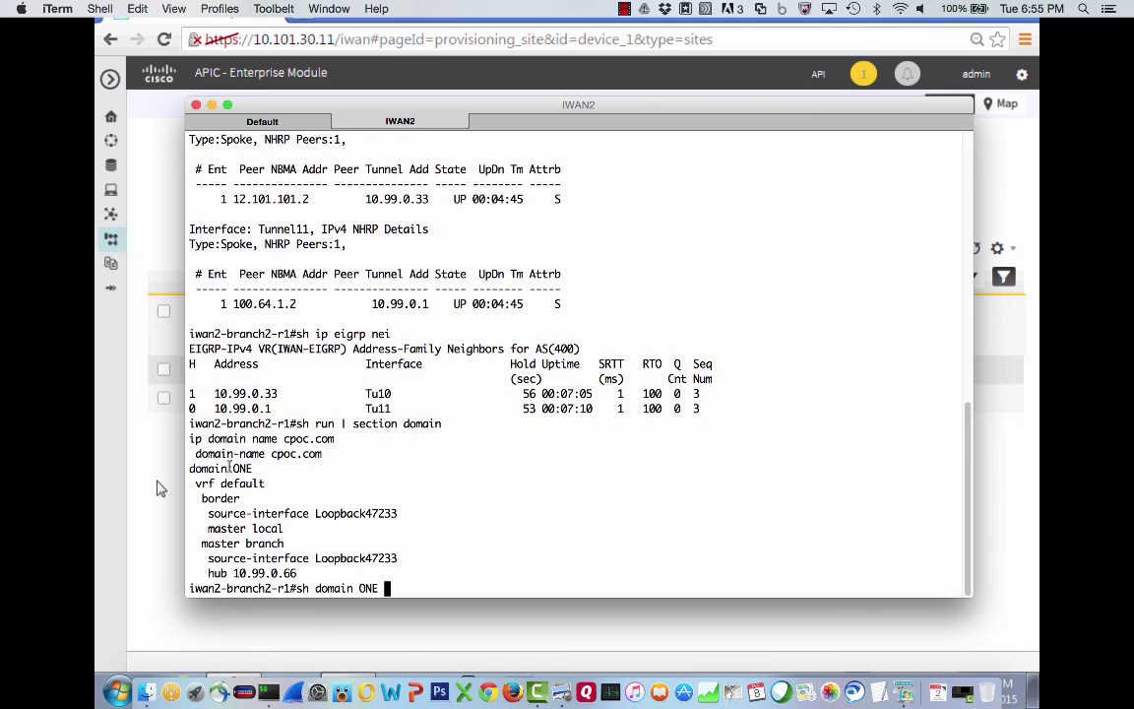
type("mas")
key("Tab")
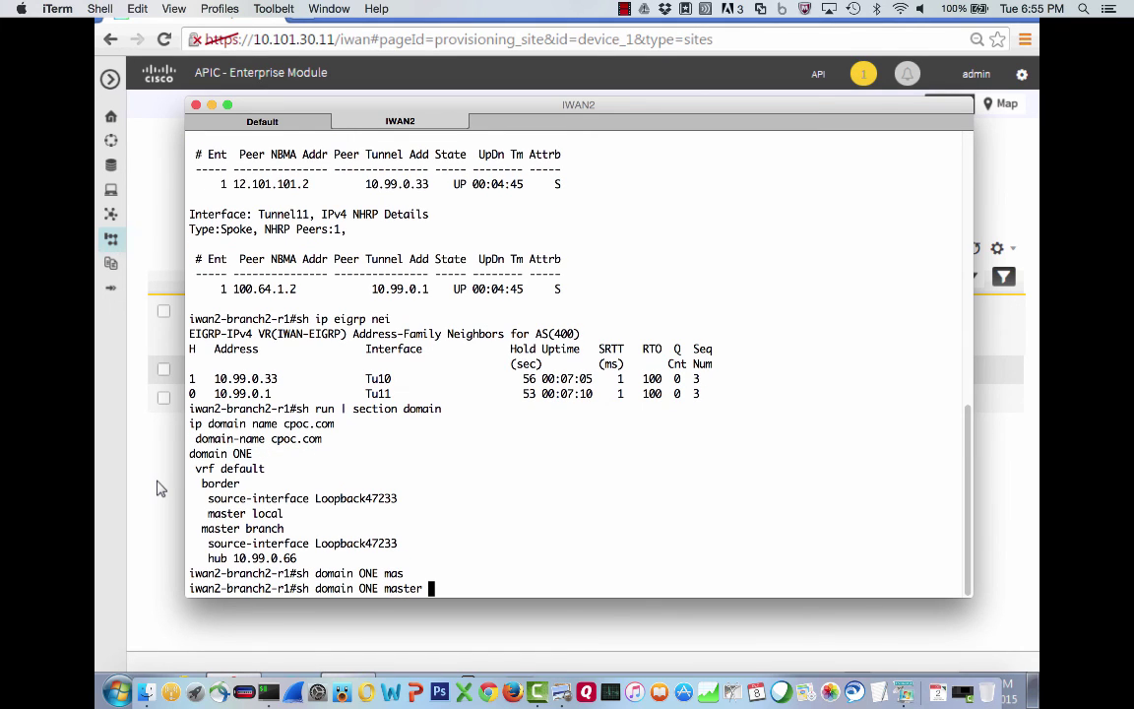
type("status")
key("Return")
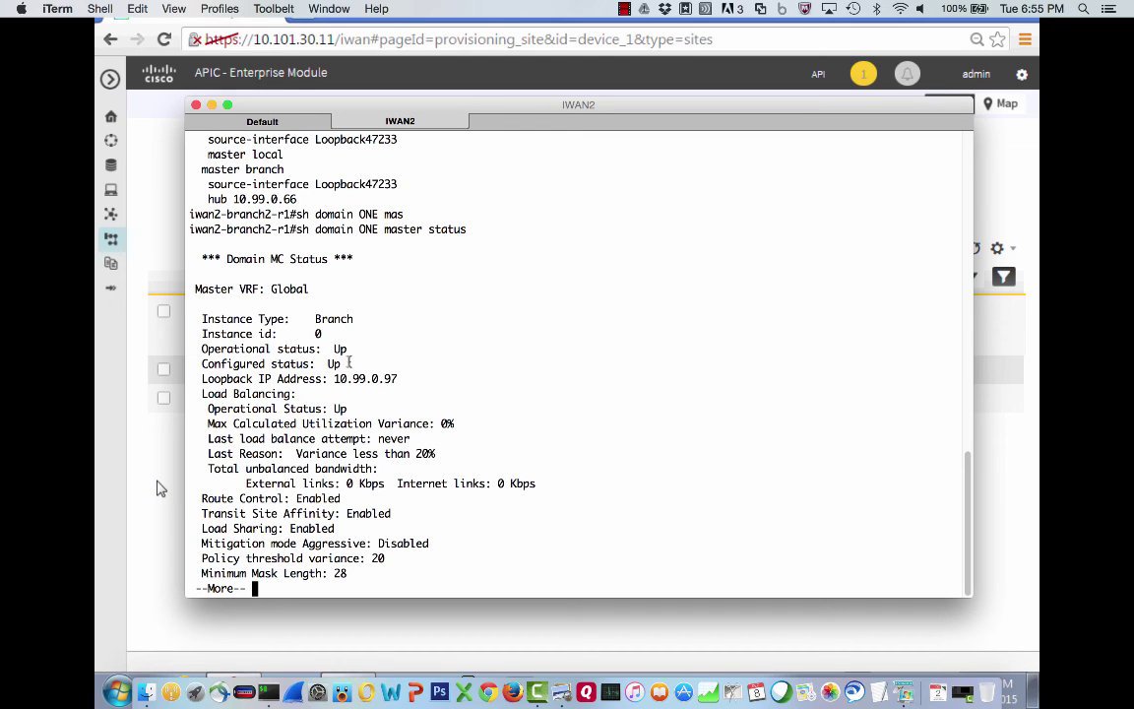
left_click_drag(341, 364, 179, 355)
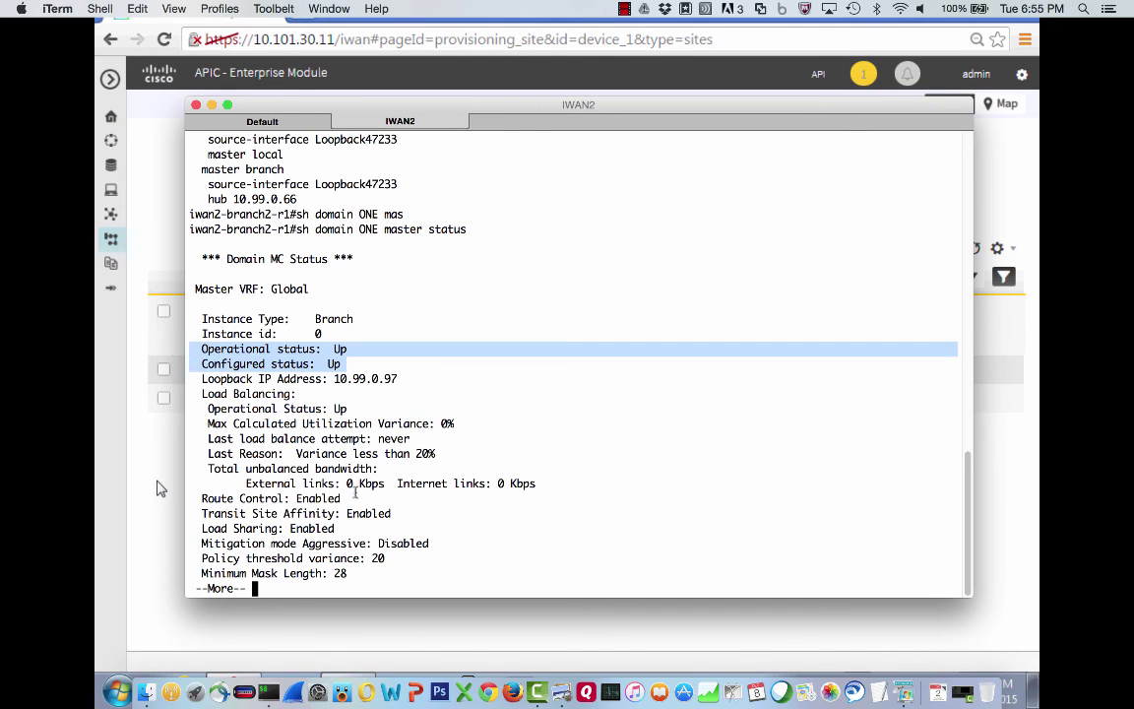
key("Return")
key("Return")
key("Return")
key("Return")
key("Return")
key("Return")
key("Return")
key("Return")
key("Return")
key("Return")
key("Return")
key("Return")
key("Return")
key("Return")
key("Return")
key("Return")
key("Return")
key("Return")
key("Return")
key("Return")
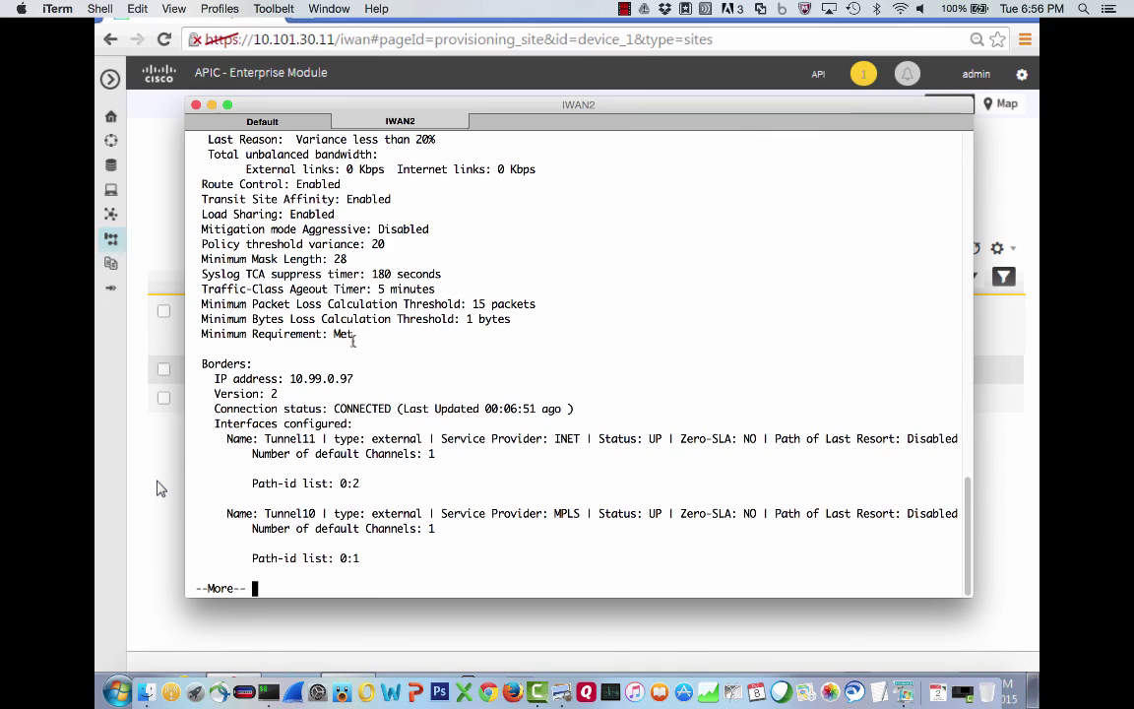
left_click_drag(354, 335, 316, 334)
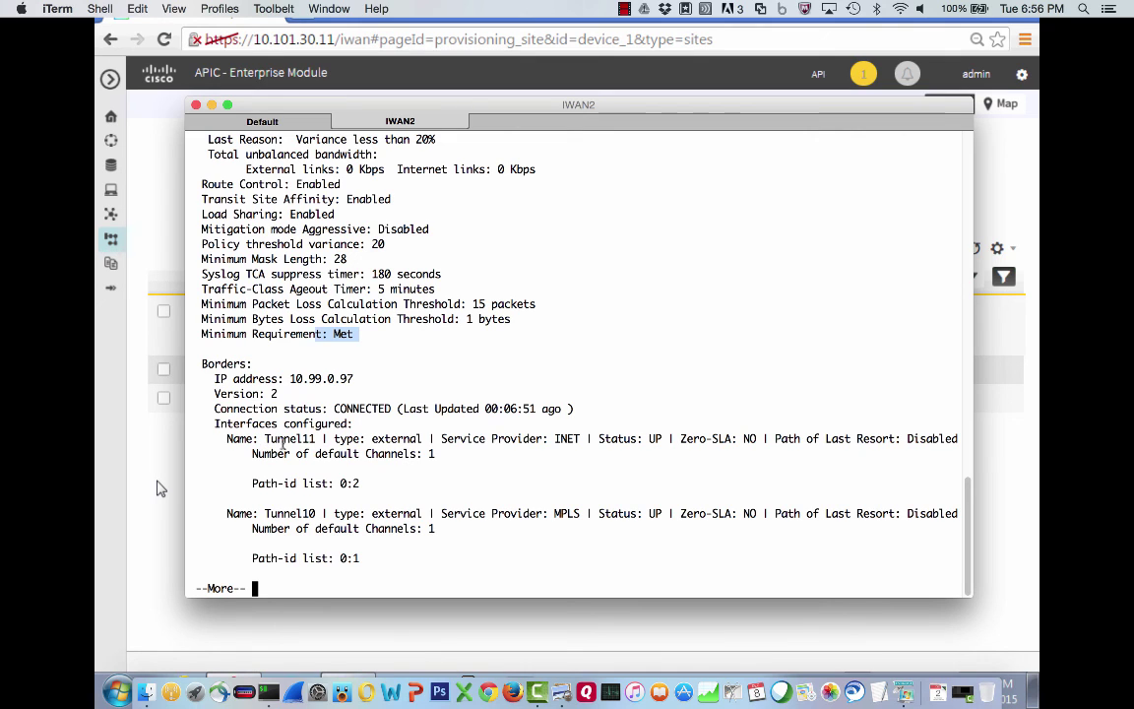
Highlight Tunnel10 as MPLS and Tunnel11 as INET, then page to the end of the output
triple_click(273, 517)
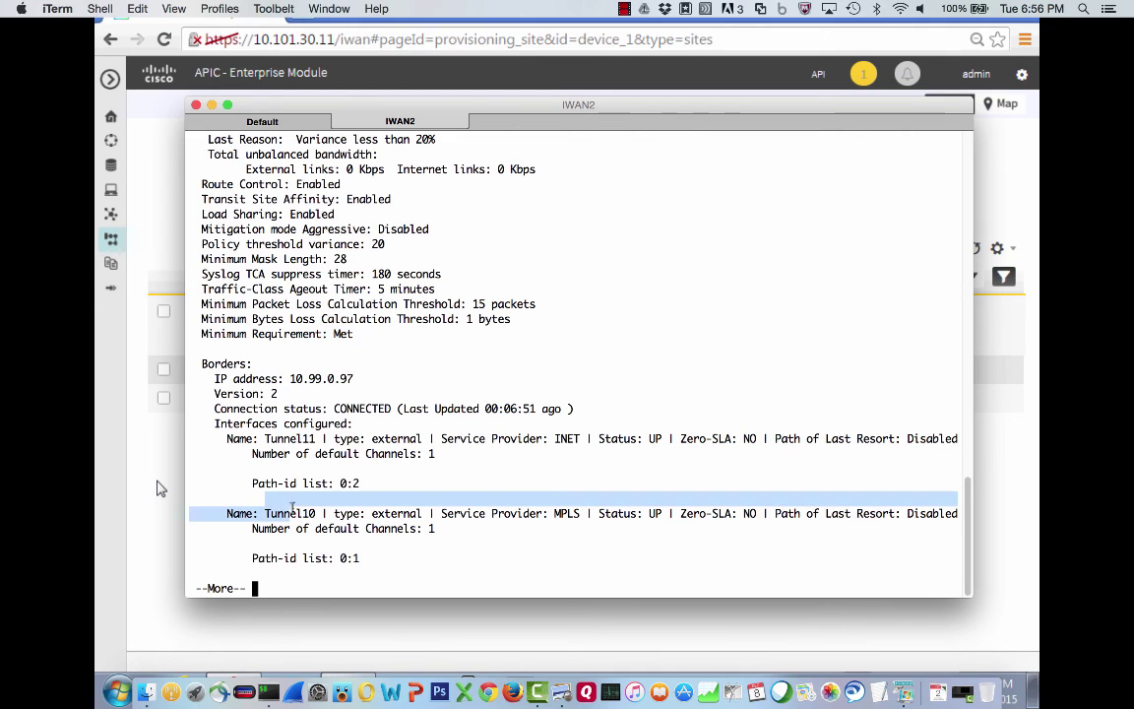
left_click(557, 511)
double_click(559, 513)
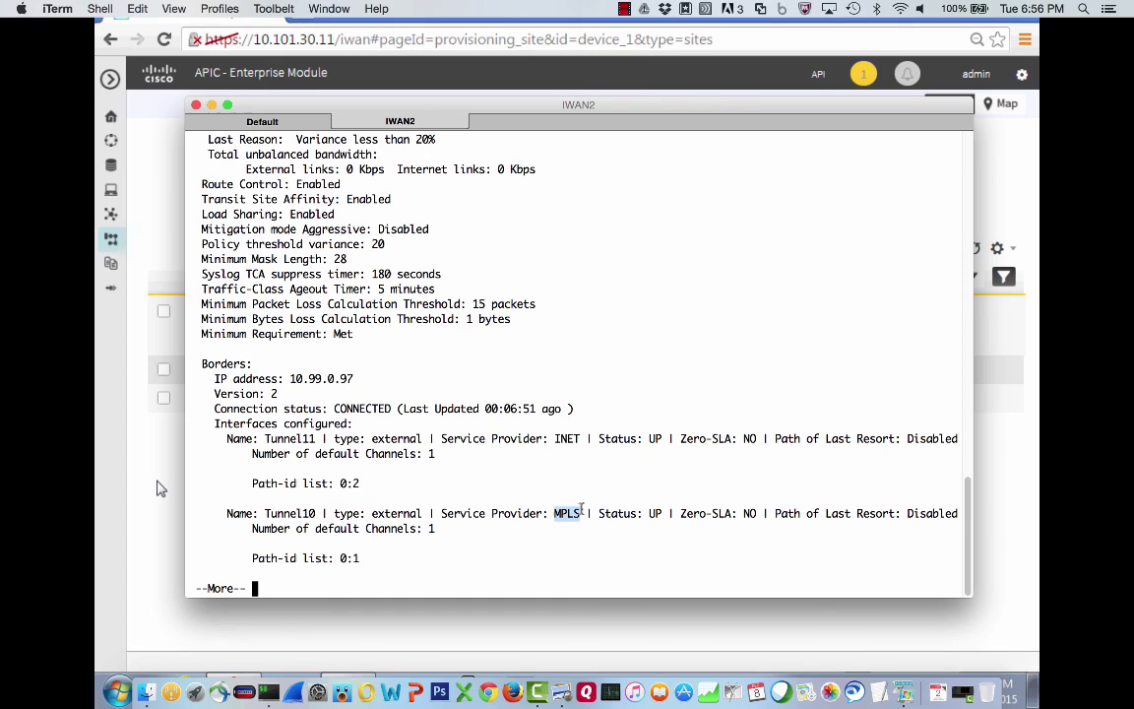
triple_click(263, 438)
left_click(556, 438)
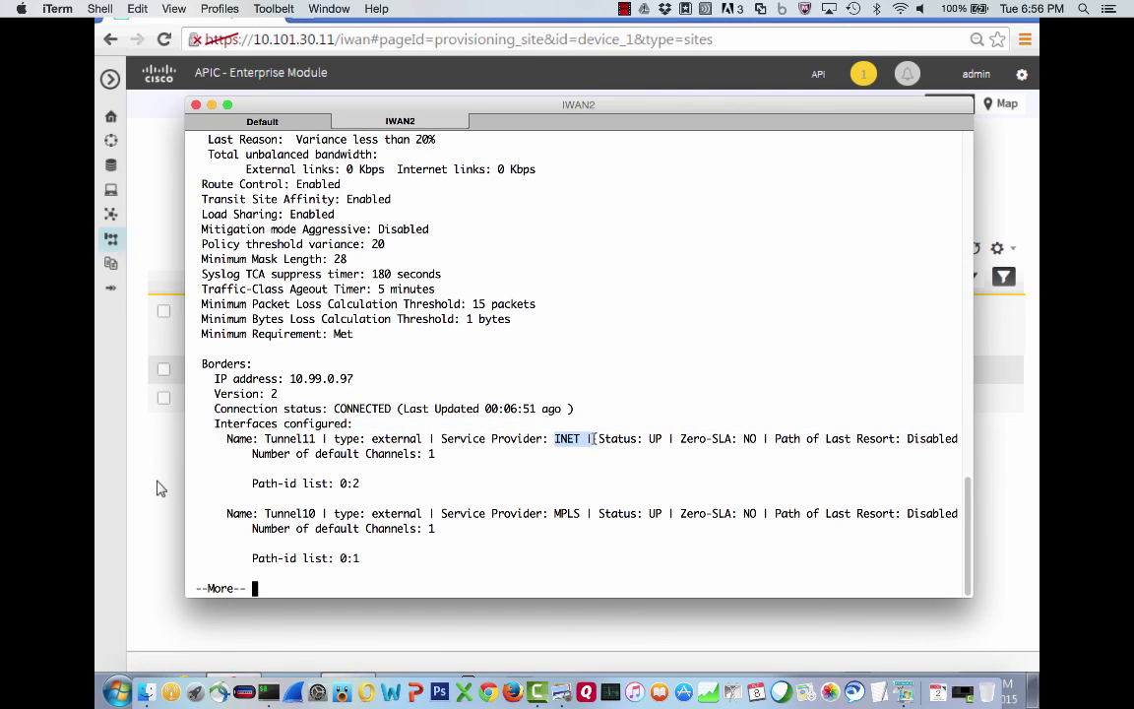
key("space")
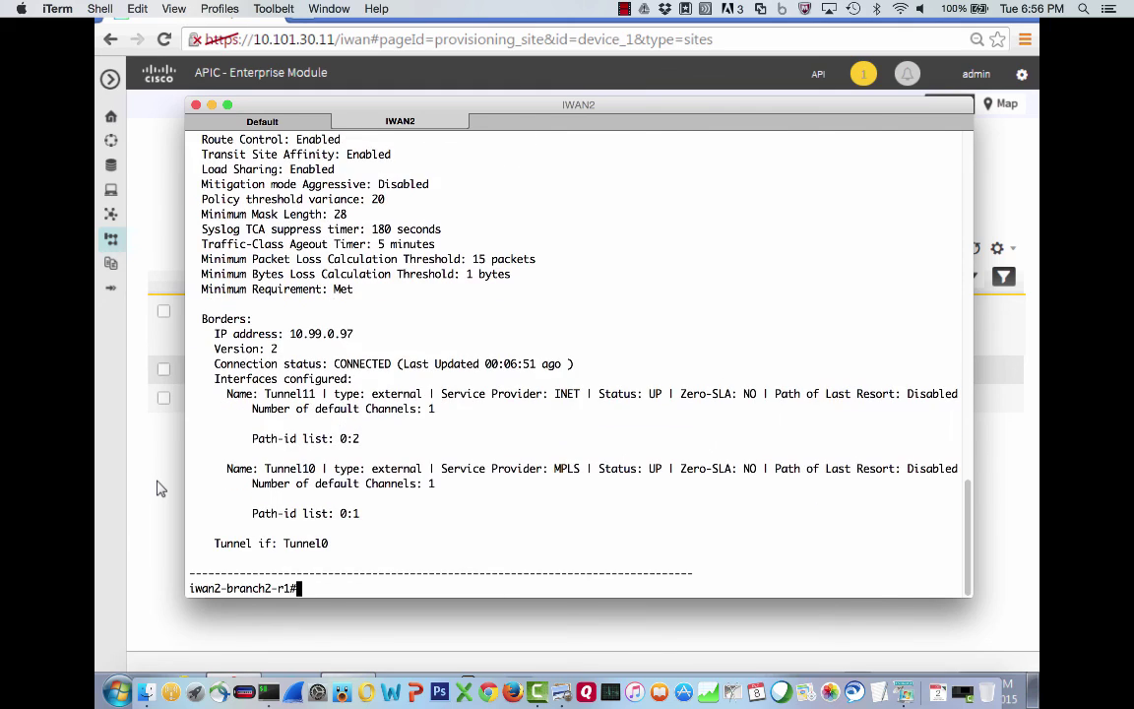